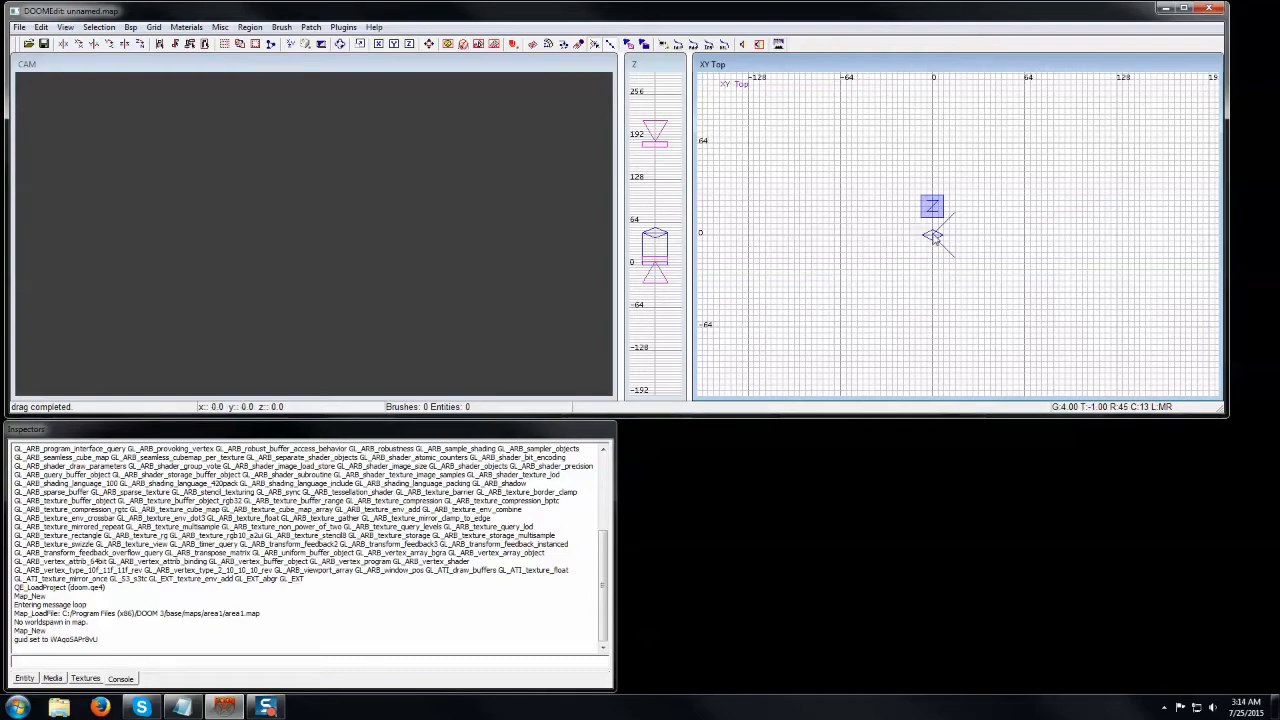
Examine the XY Top grid around the origin at several zoom levels
scroll(932, 237, up, 4)
scroll(937, 223, down, 6)
scroll(940, 252, up, 6)
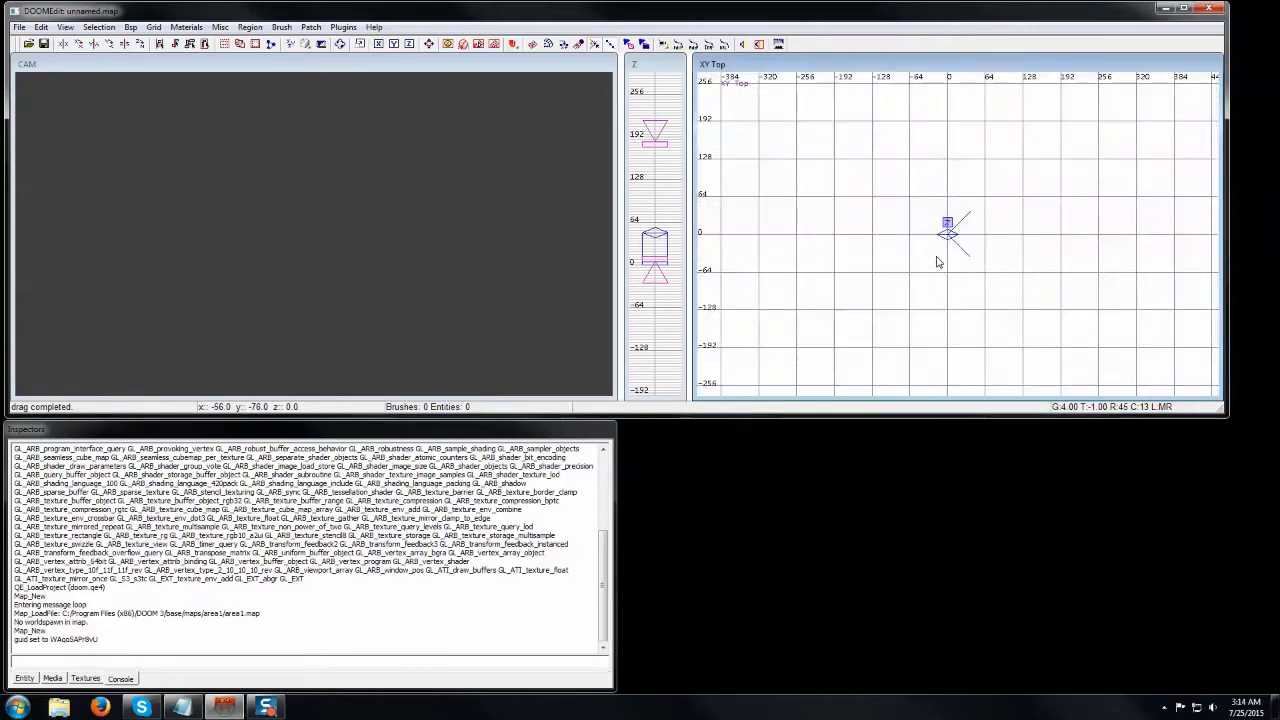
scroll(940, 265, down, 4)
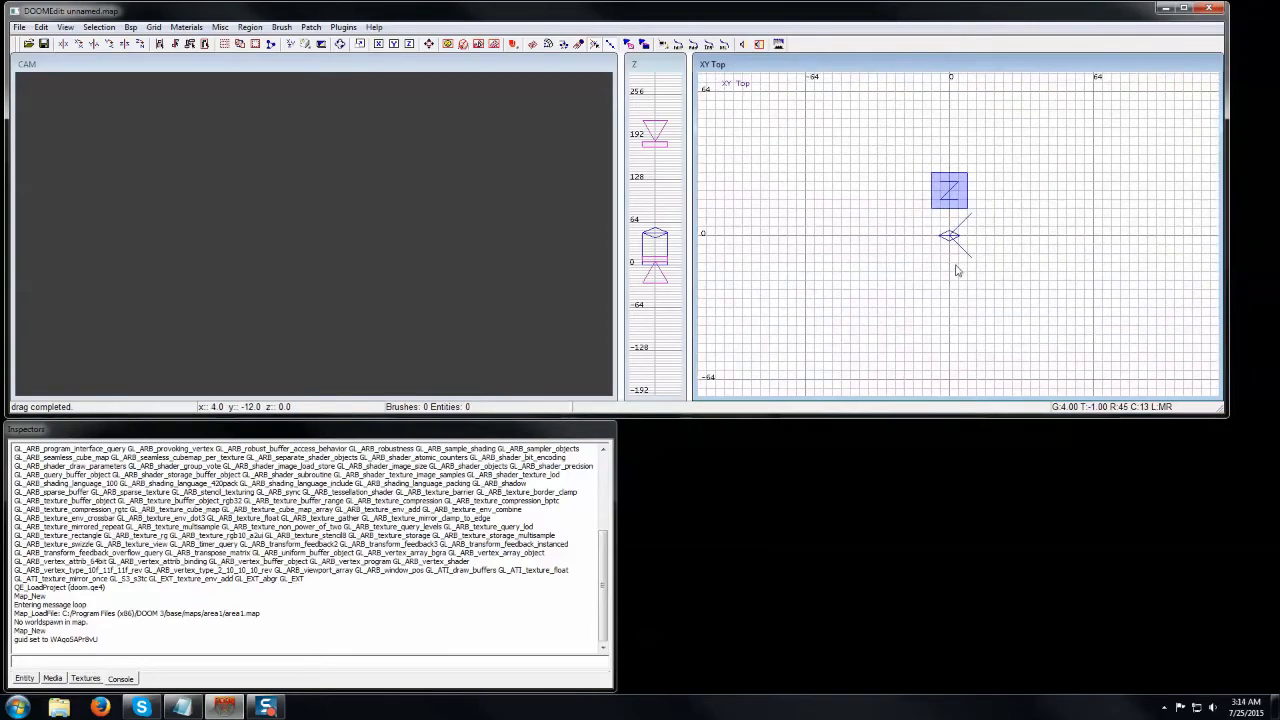
scroll(947, 268, down, 1)
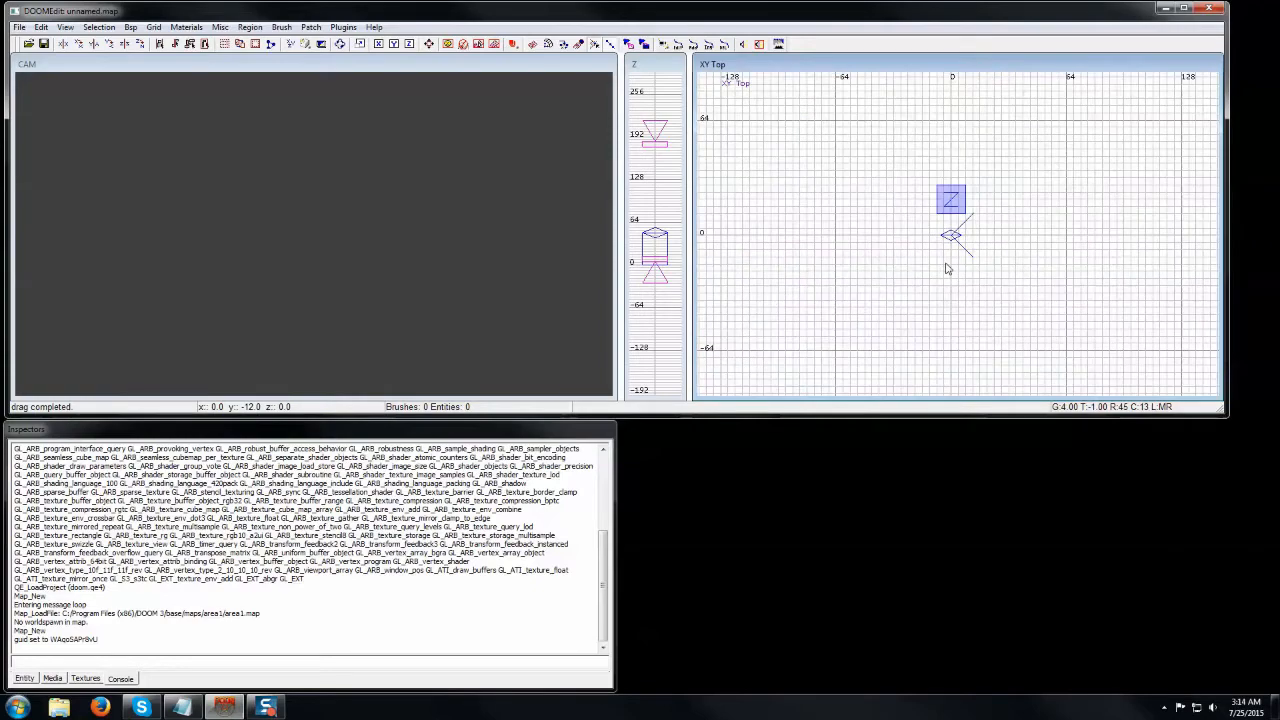
scroll(946, 268, up, 2)
scroll(944, 268, down, 2)
scroll(944, 268, up, 1)
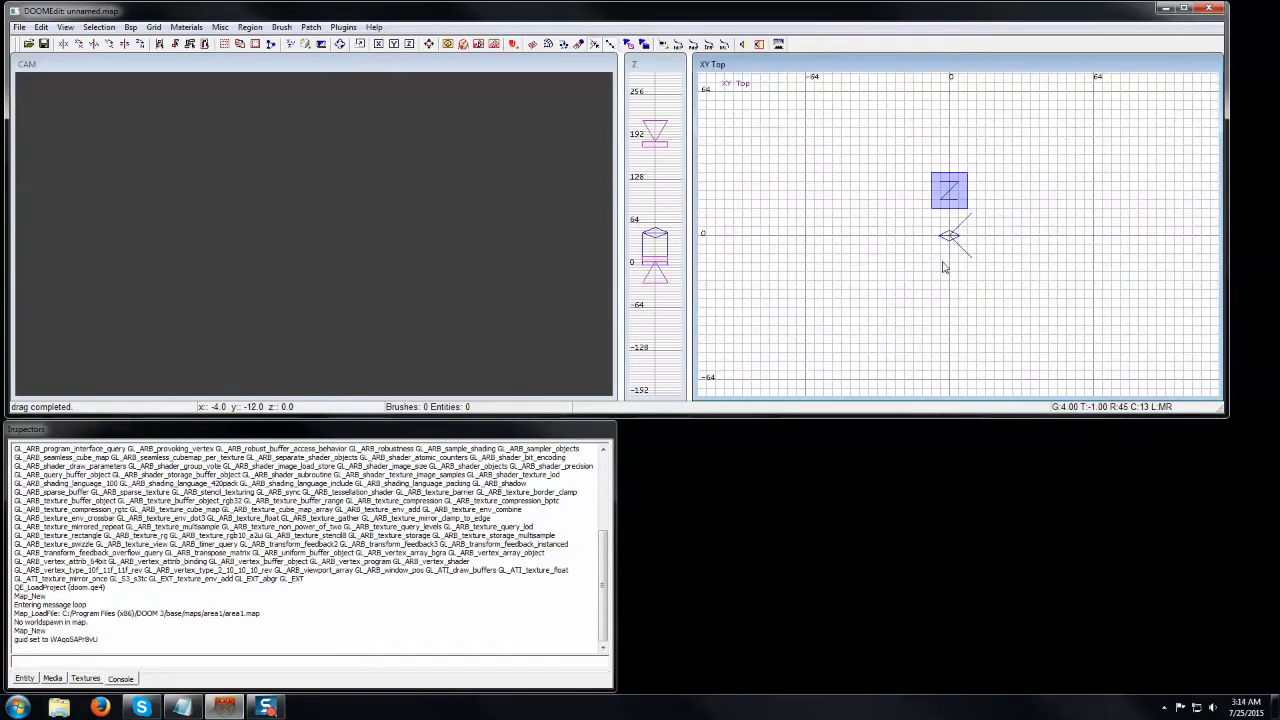
Increase the grid size one preset at a time from 1 up to 16 units
key(1)
key(2)
key(3)
key(4)
key(5)
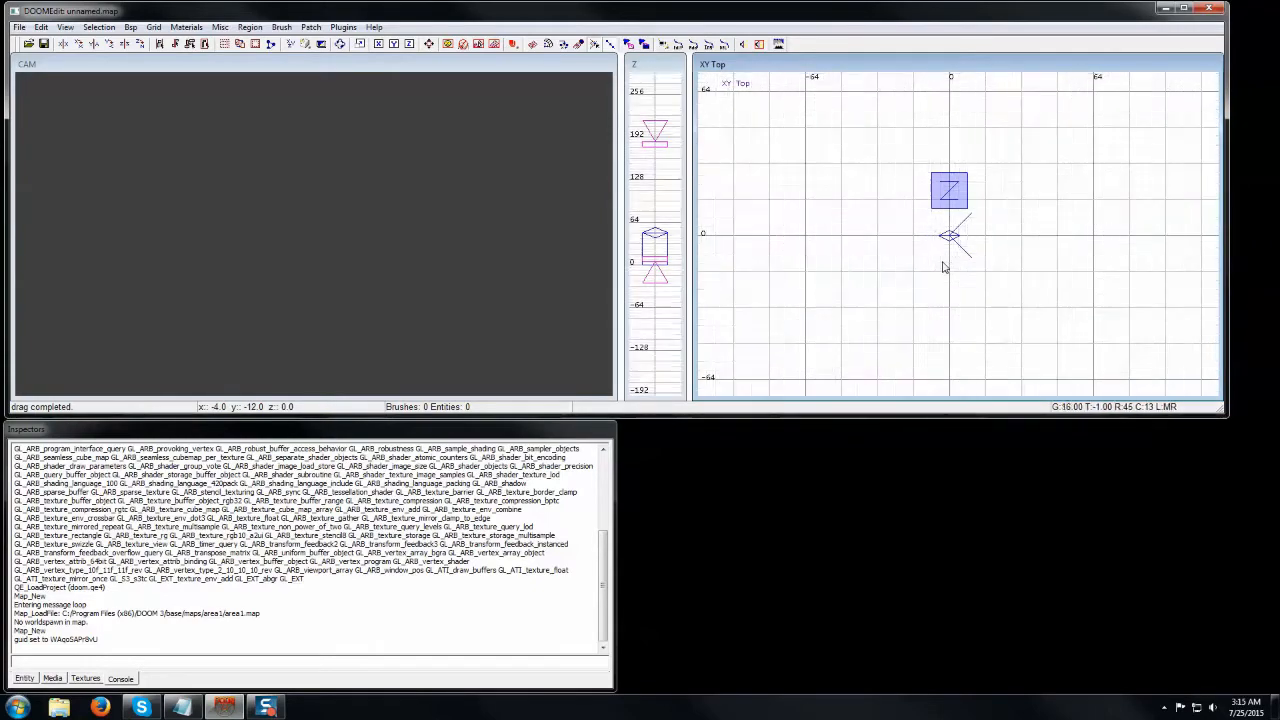
Reduce the grid size one preset at a time down to 1 unit and inspect the finer grid up close
key(4)
key(3)
key(2)
key(1)
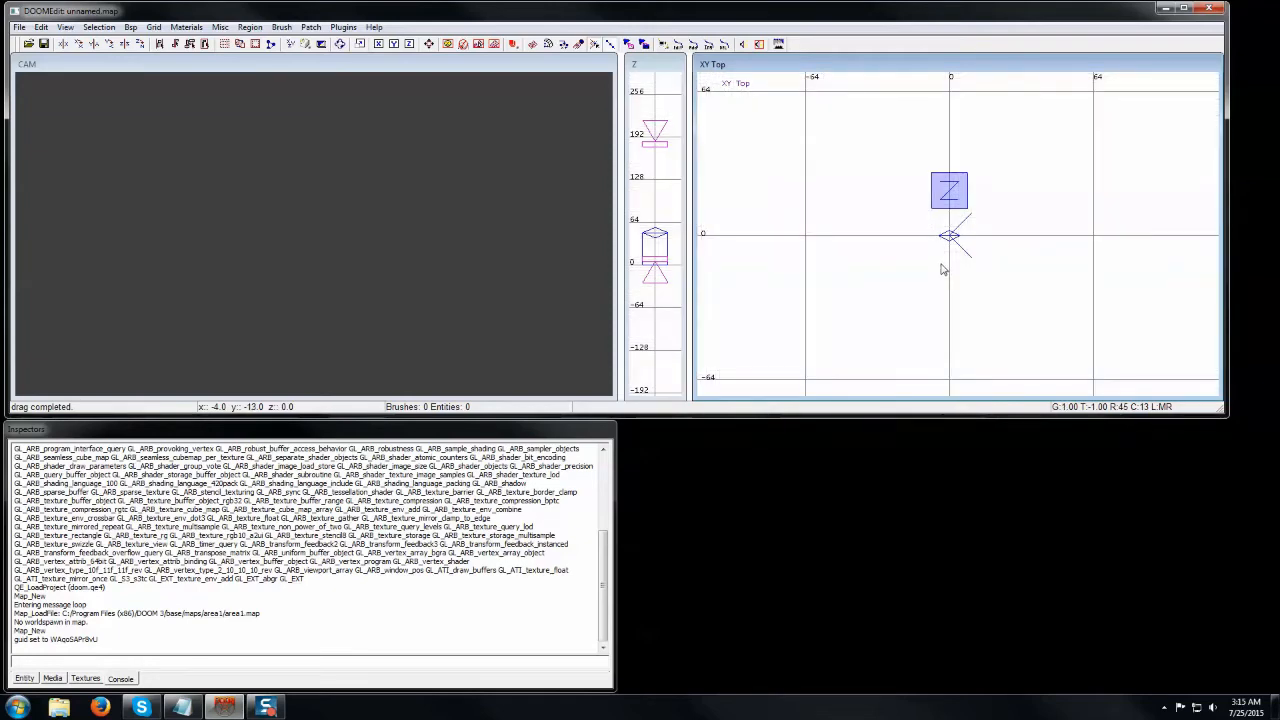
scroll(939, 266, up, 6)
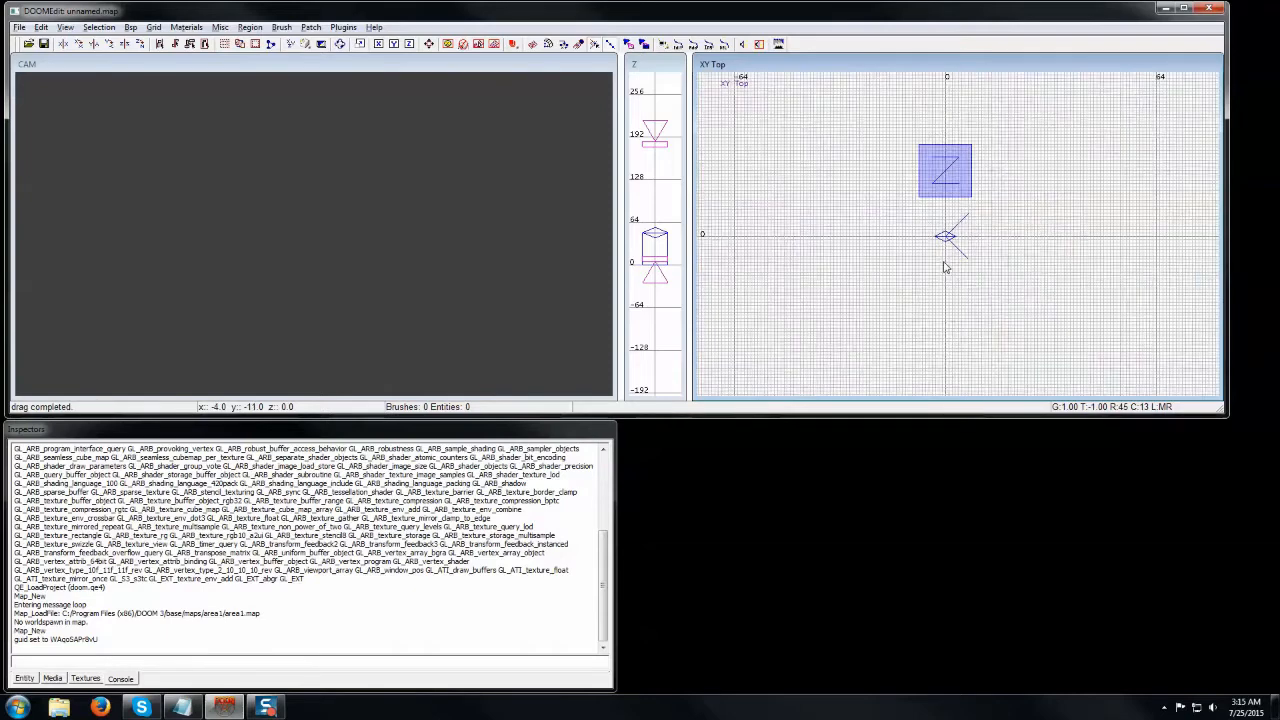
scroll(958, 245, up, 4)
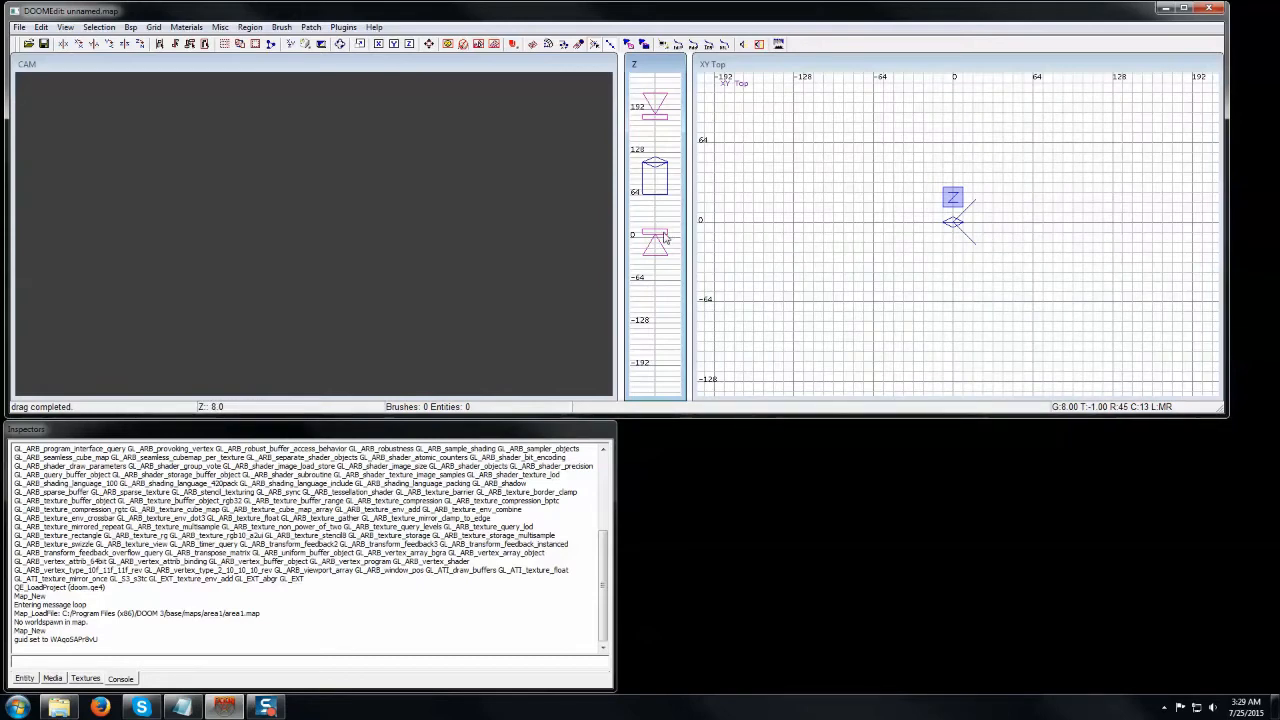
Lower the camera slightly along the height scale of the Z view
scroll(665, 238, down, 3)
scroll(665, 238, up, 4)
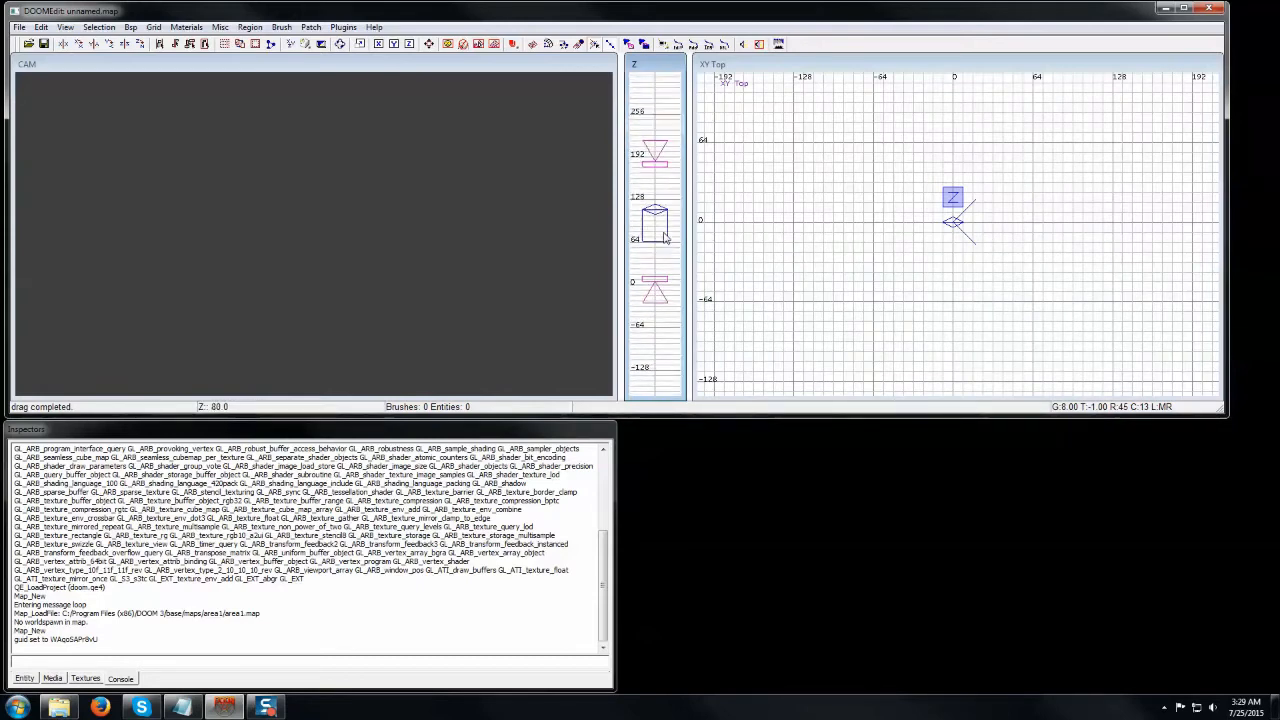
scroll(665, 238, up, 1)
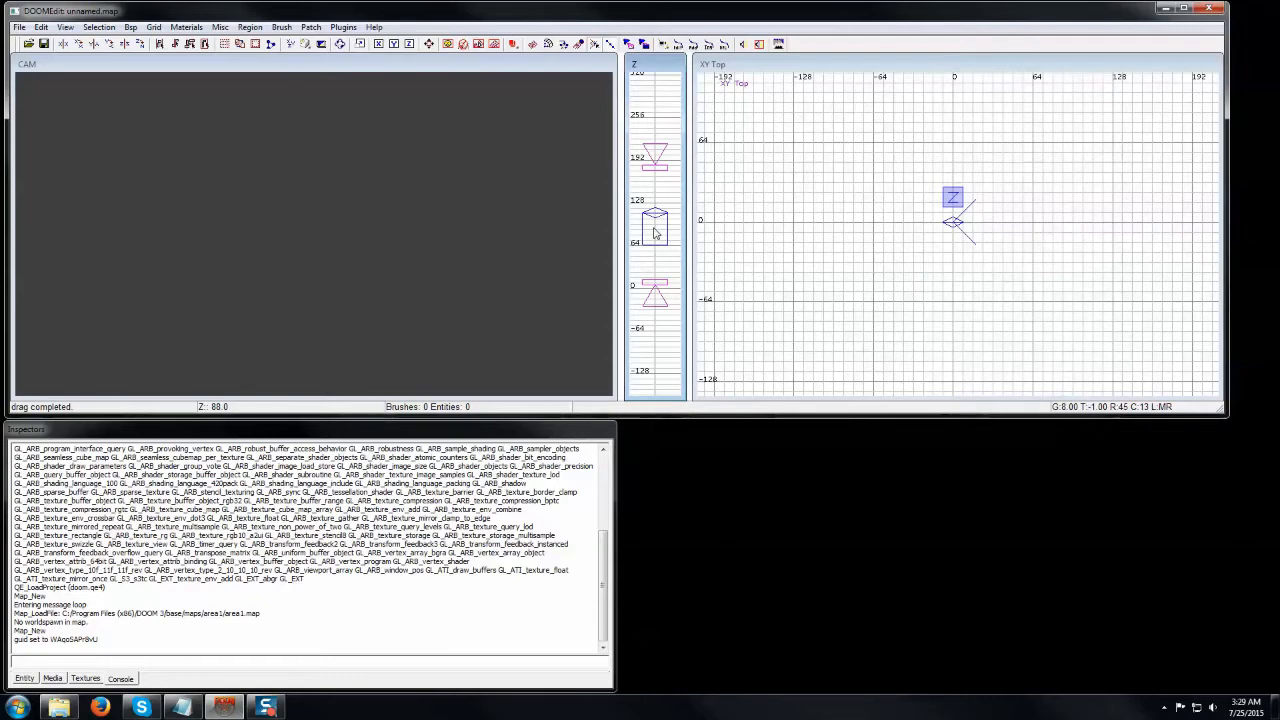
mouse_move(655, 233)
ctrl+mouse_down()
mouse_move(660, 200)
mouse_move(662, 274)
mouse_move(662, 130)
mouse_move(665, 233)
ctrl+mouse_up()
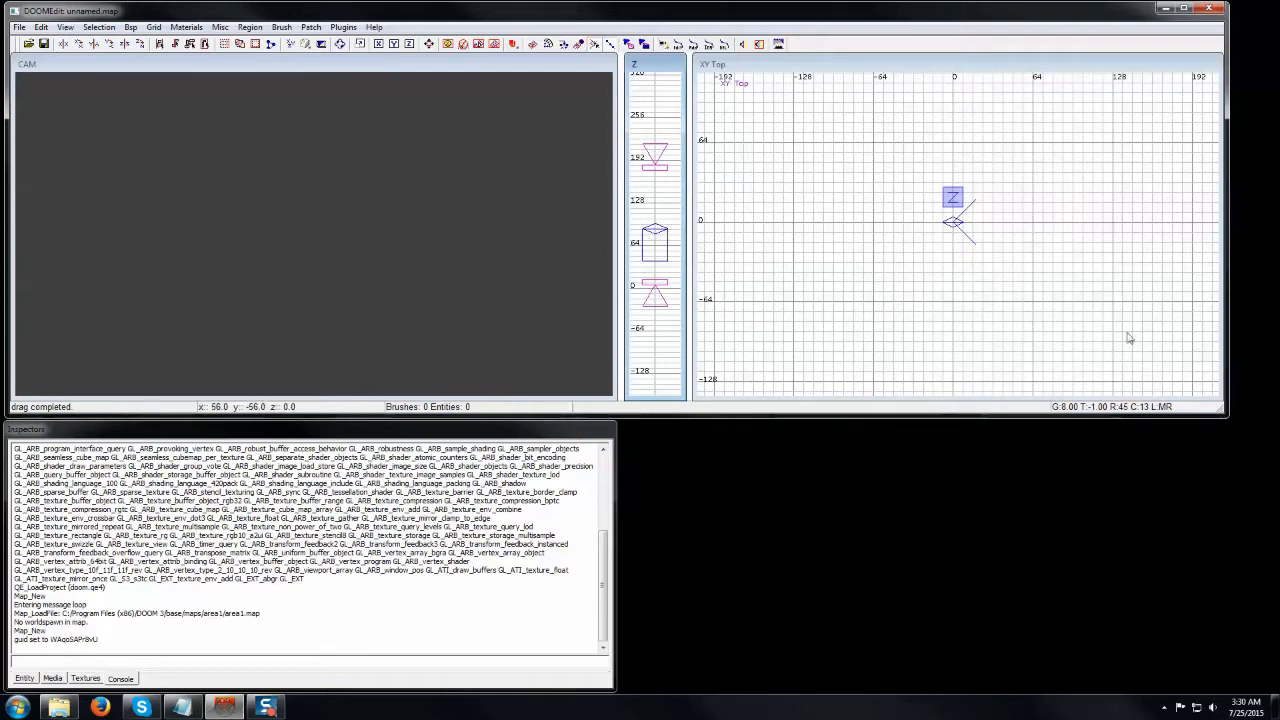
Raise the lower Z clip marker and the upper Z clip marker slightly in the Z view
click(658, 266)
mouse_move(661, 275)
mouse_down()
mouse_move(660, 340)
mouse_move(660, 282)
mouse_up()
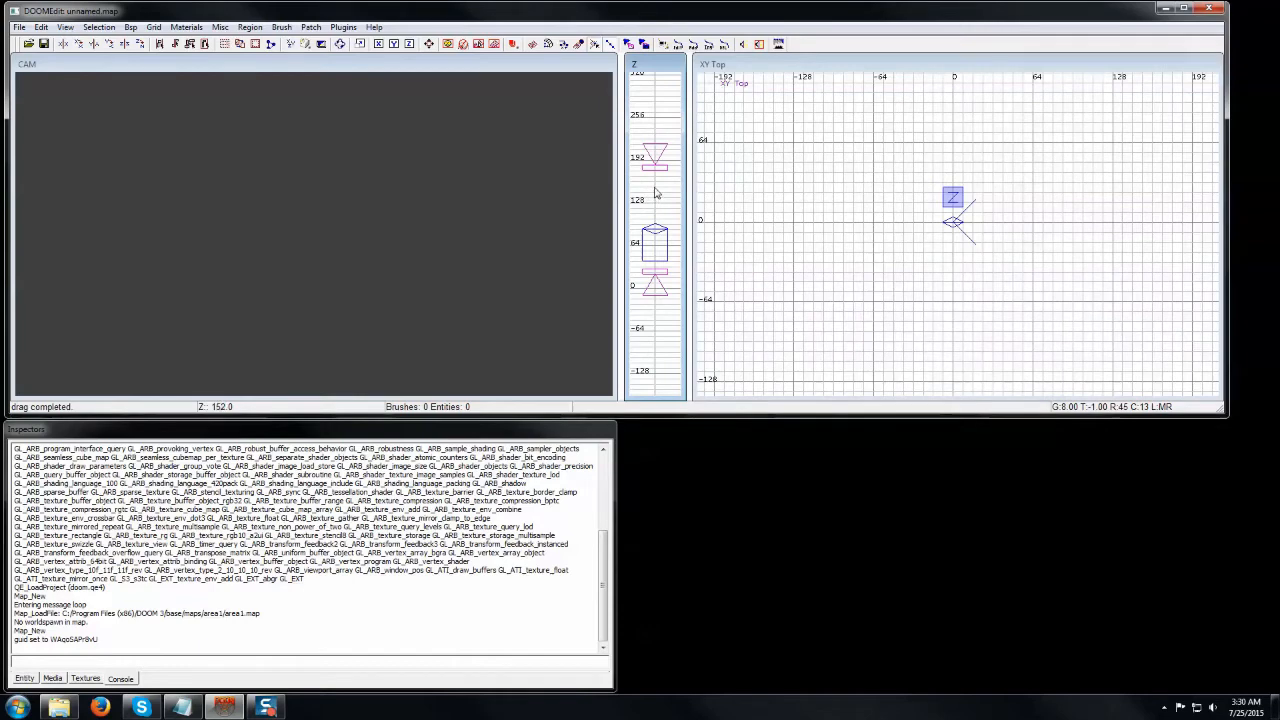
mouse_move(656, 192)
mouse_down()
mouse_move(662, 100)
mouse_move(669, 167)
mouse_move(670, 128)
mouse_up()
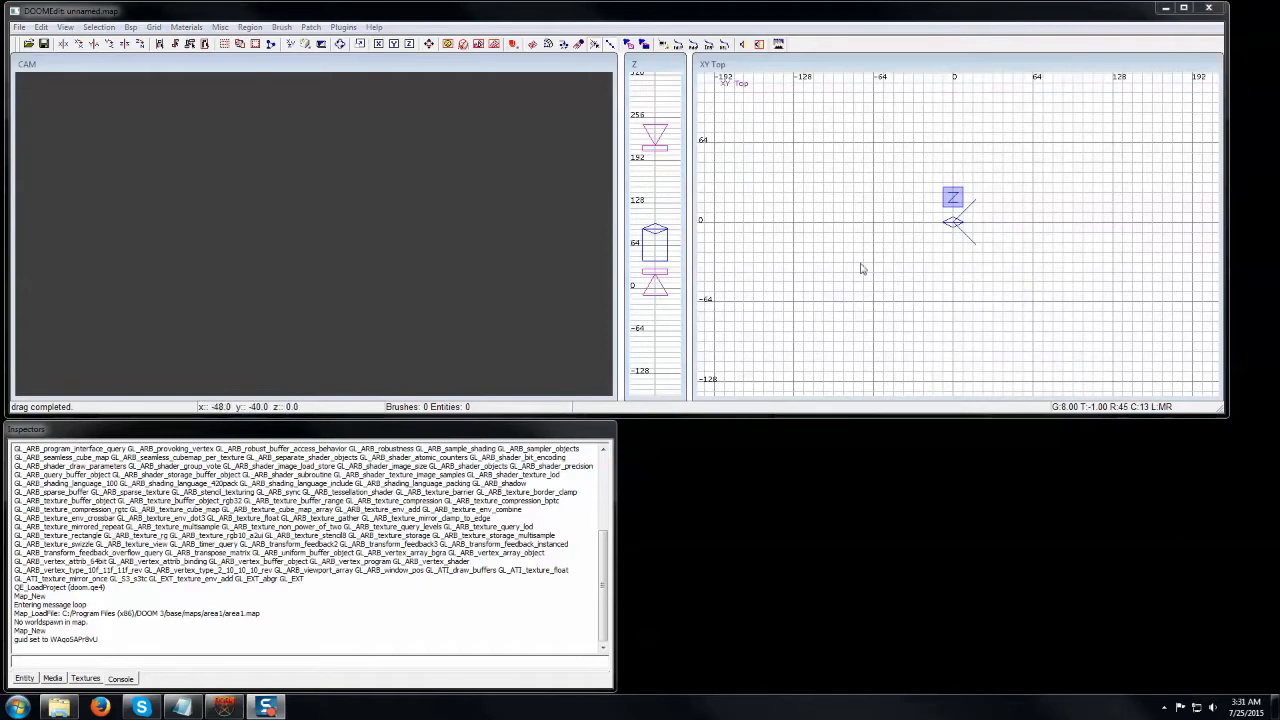
Place the upper and lower Z clip markers directly at several new heights in the Z view
click(656, 184)
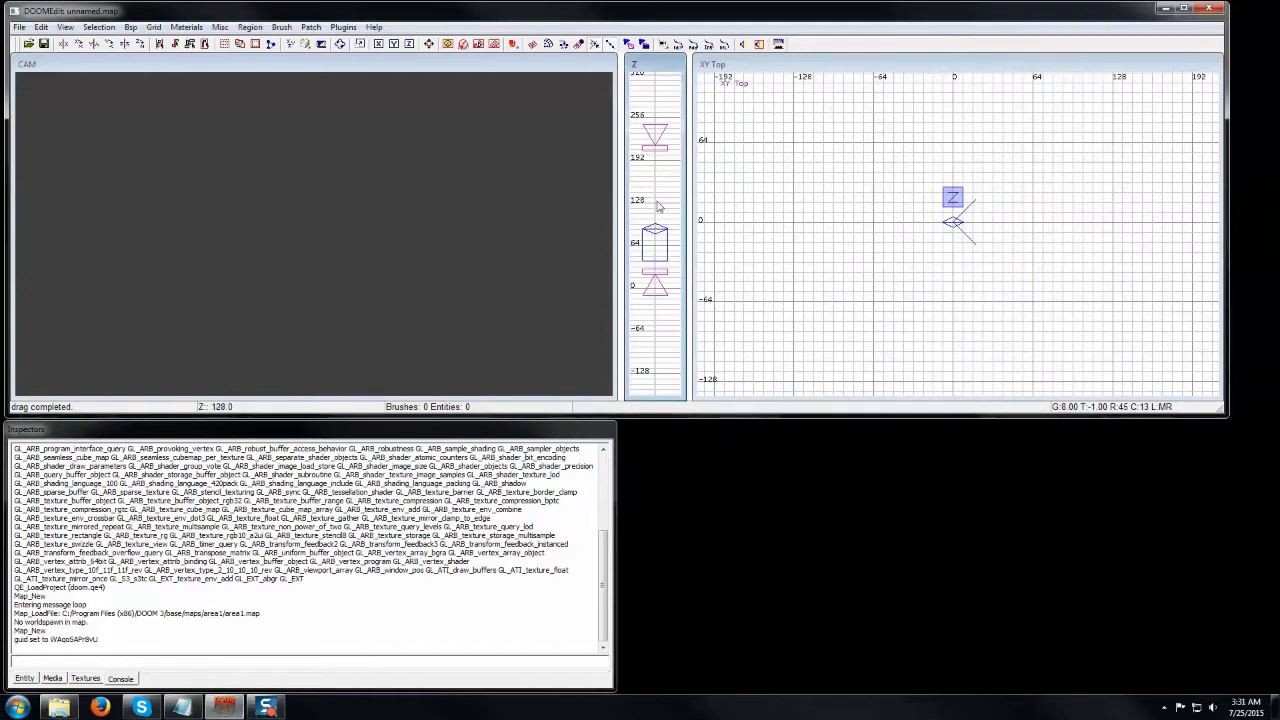
ctrl+right_click(657, 132)
ctrl+right_click(657, 107)
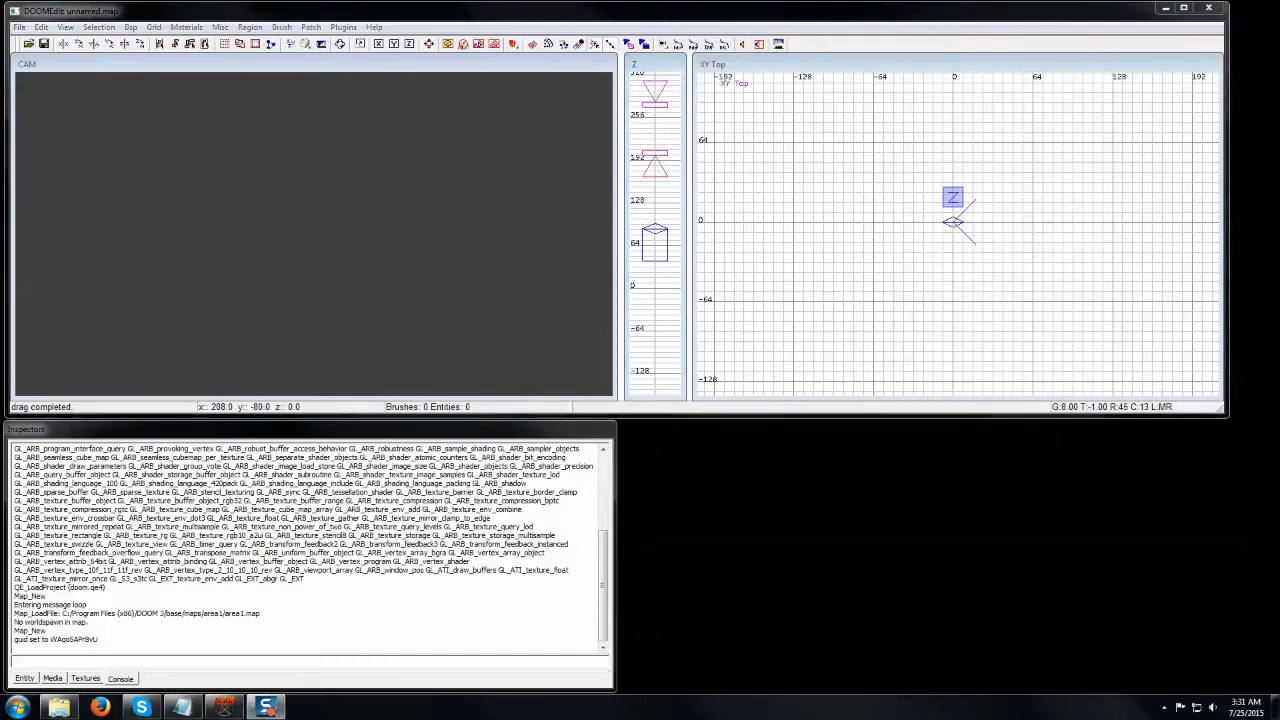
shift+right_click(656, 200)
shift+right_click(660, 256)
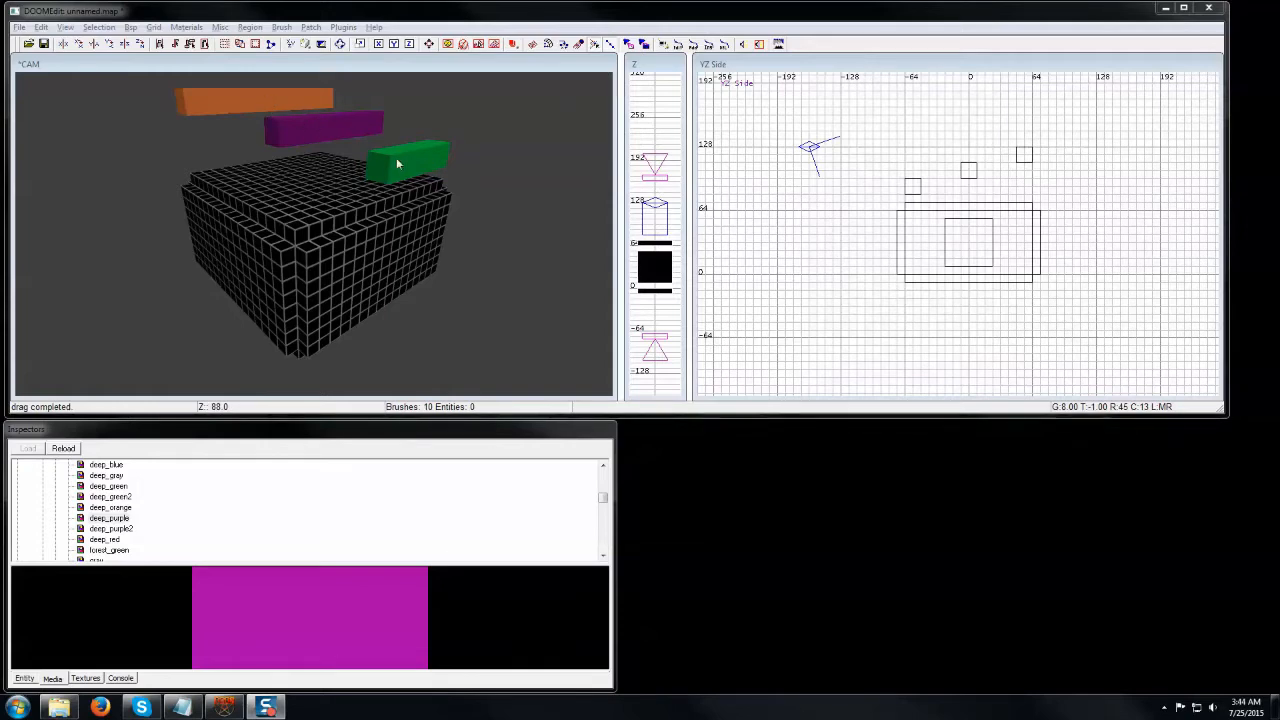
Set the upper Z clip marker at a height of about 72, just above the box, and toggle Z clipping on and off
alt+shift+right_click(658, 246)
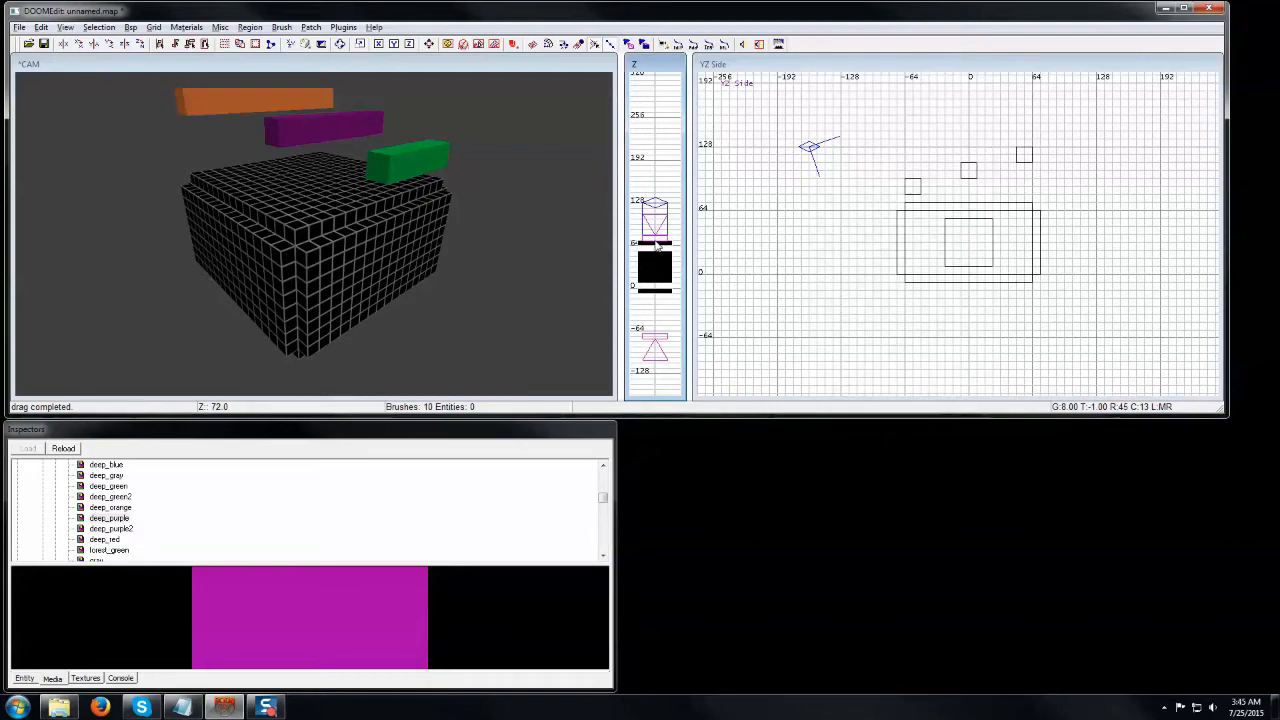
ctrl+shift+right_click(656, 242)
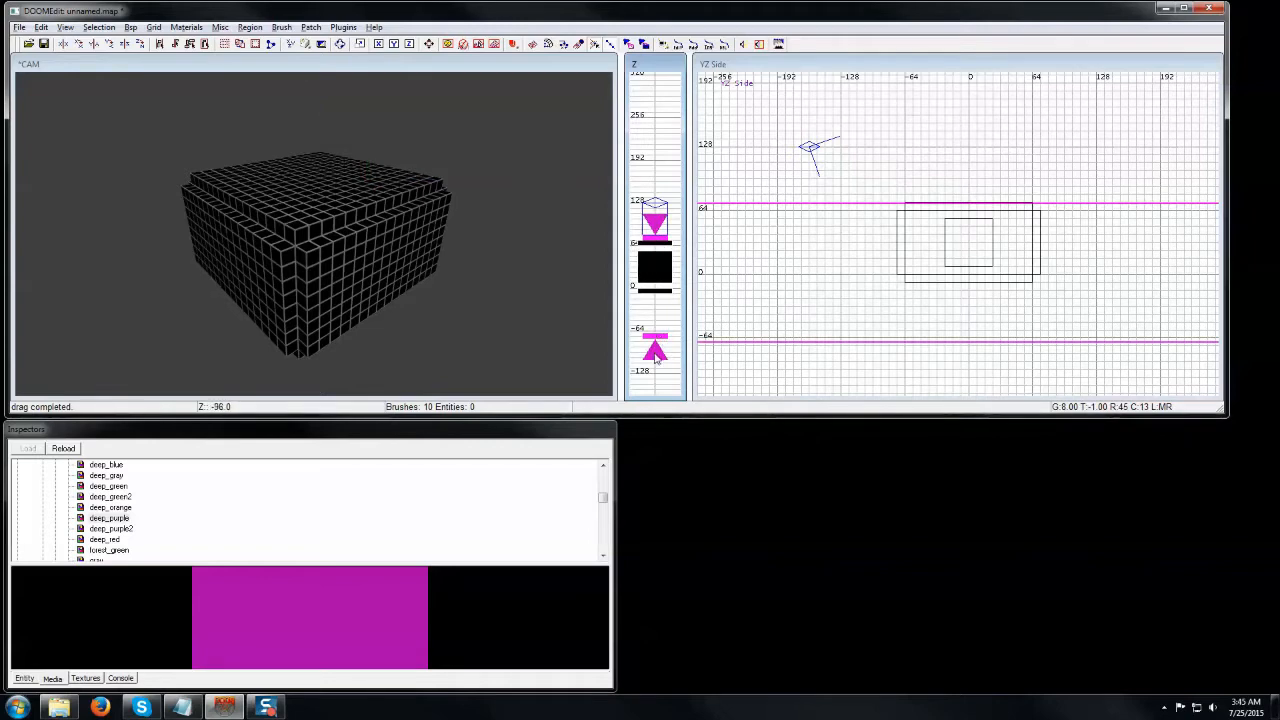
ctrl+shift+right_click(661, 257)
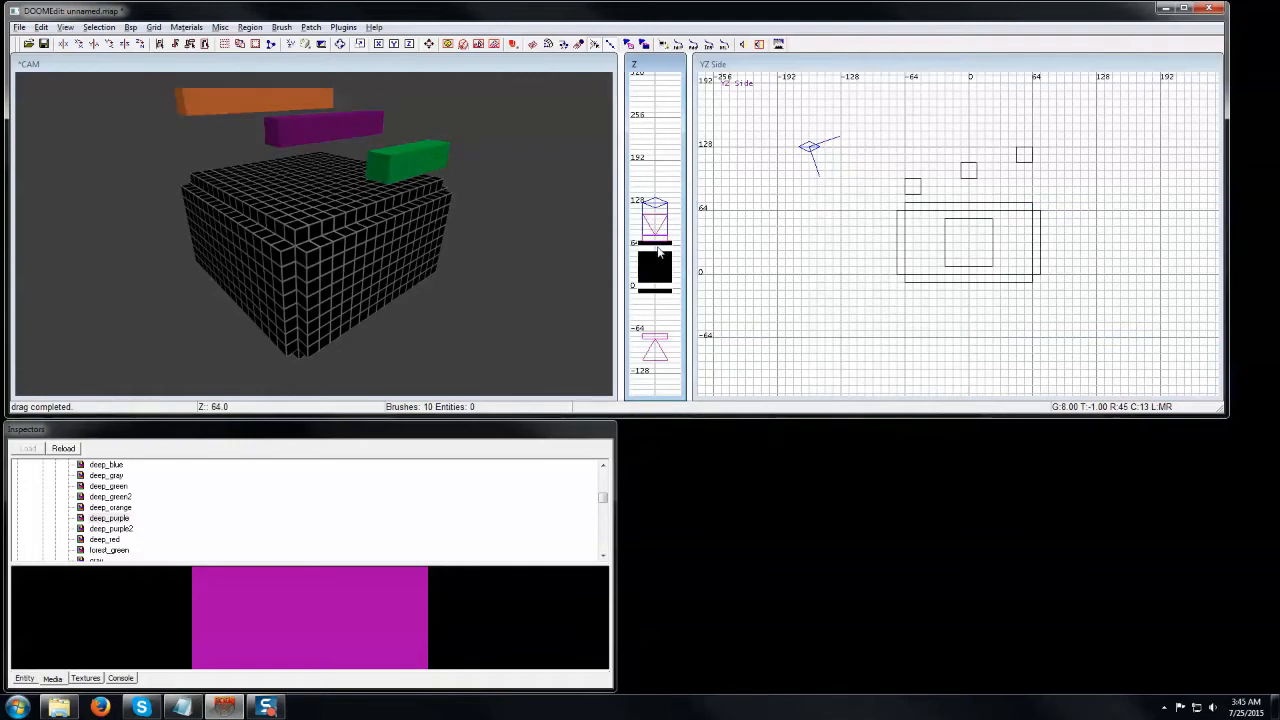
Lower the upper Z clip marker to a height of about 64 and toggle Z clipping on and off to reveal the box's interior
shift+right_click(657, 248)
ctrl+shift+right_click(657, 254)
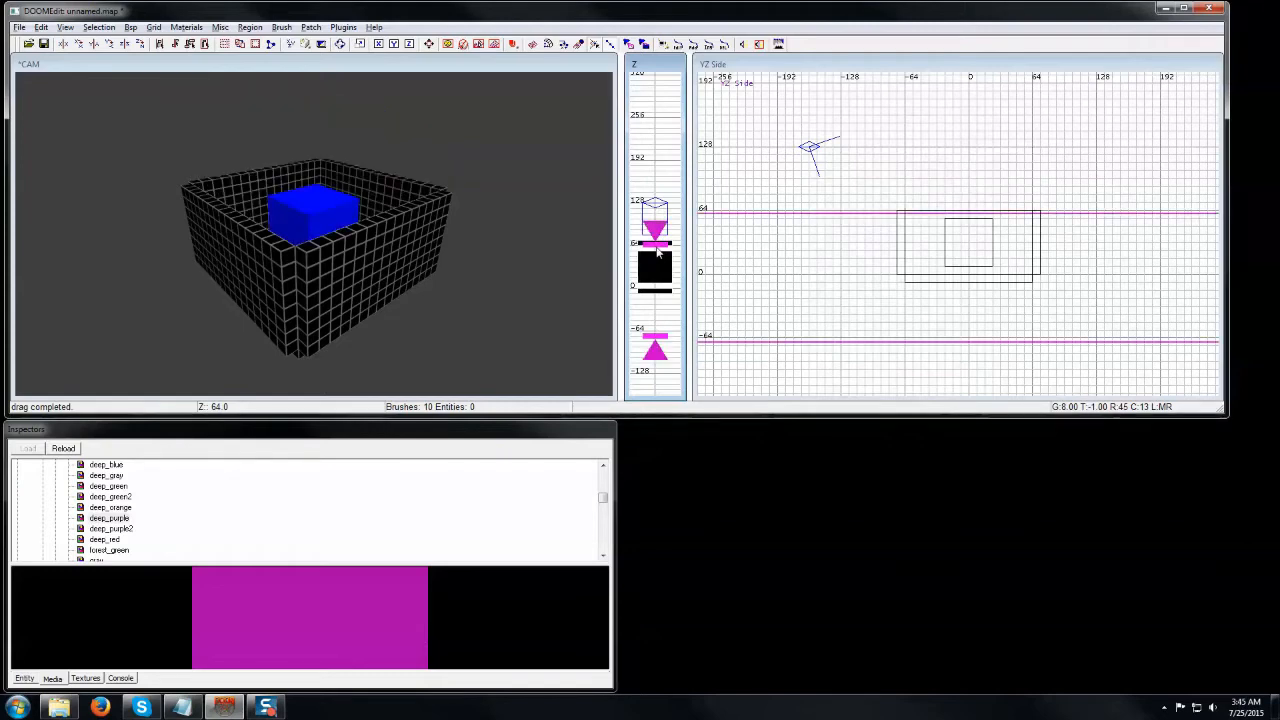
ctrl+shift+right_click(657, 254)
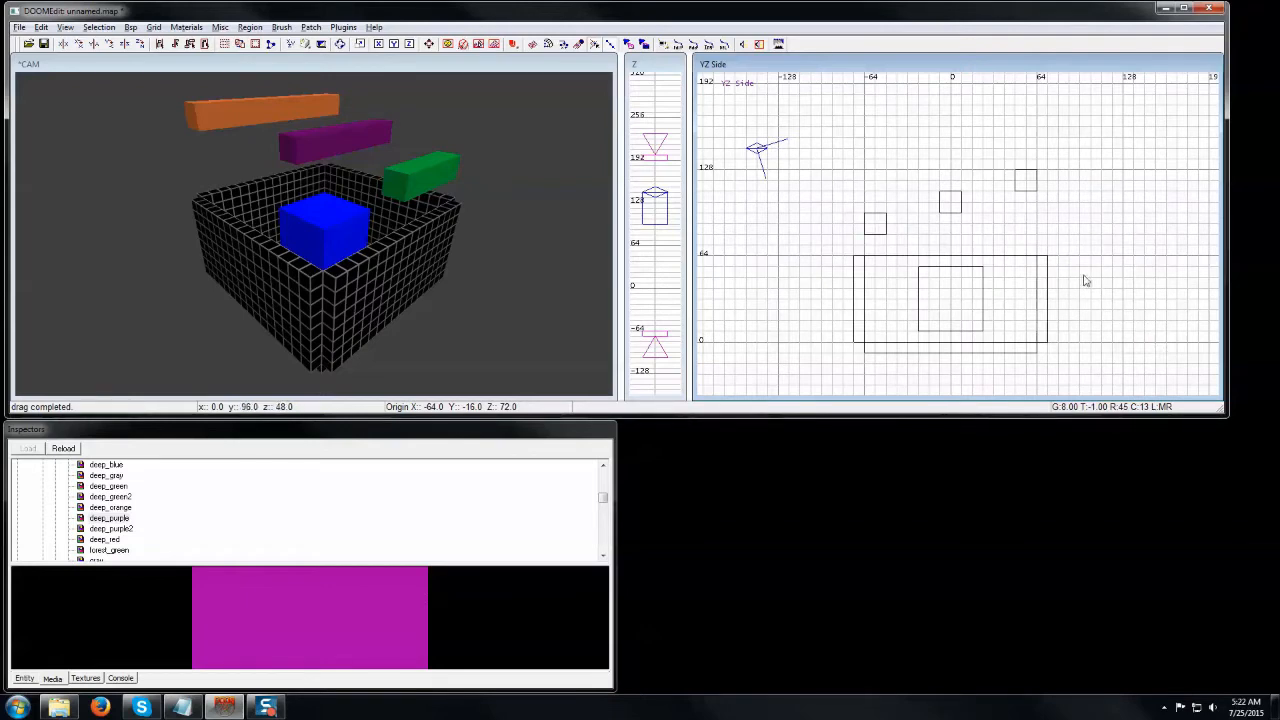
Cycle the 2D view through its projections and centre the brushes in YZ Side
key(ctrl+Tab)
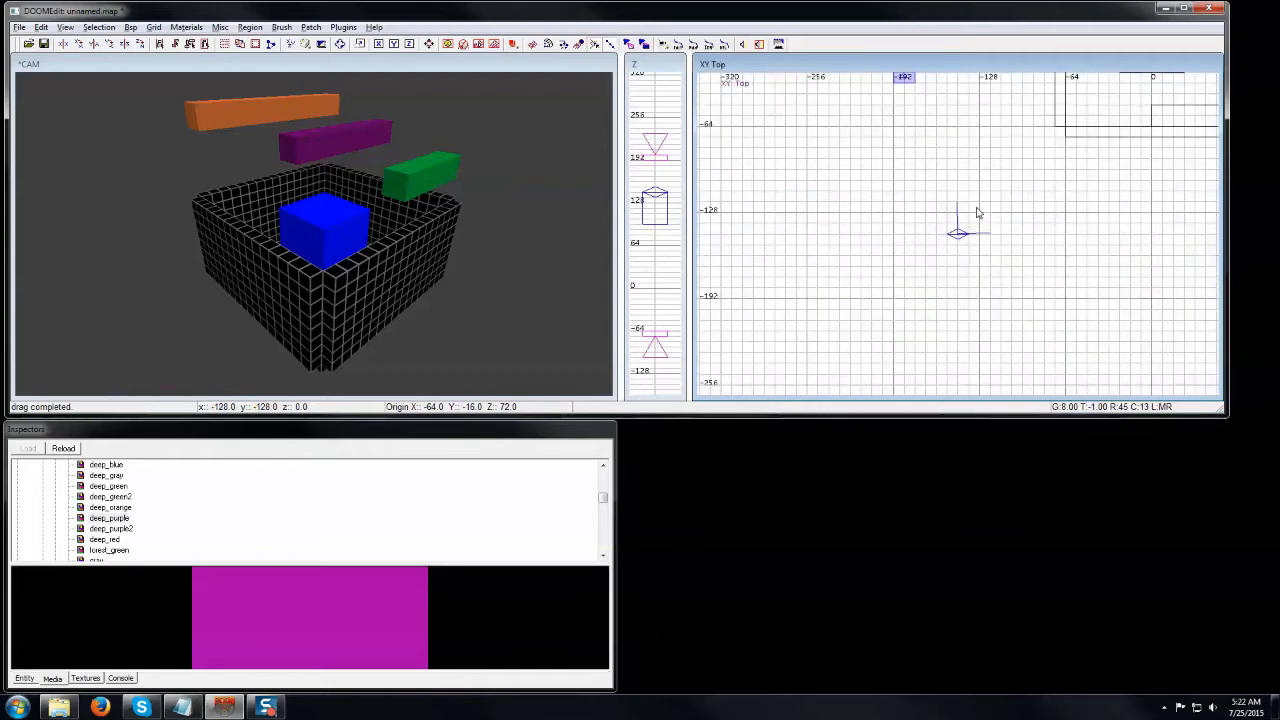
key(ctrl+Tab)
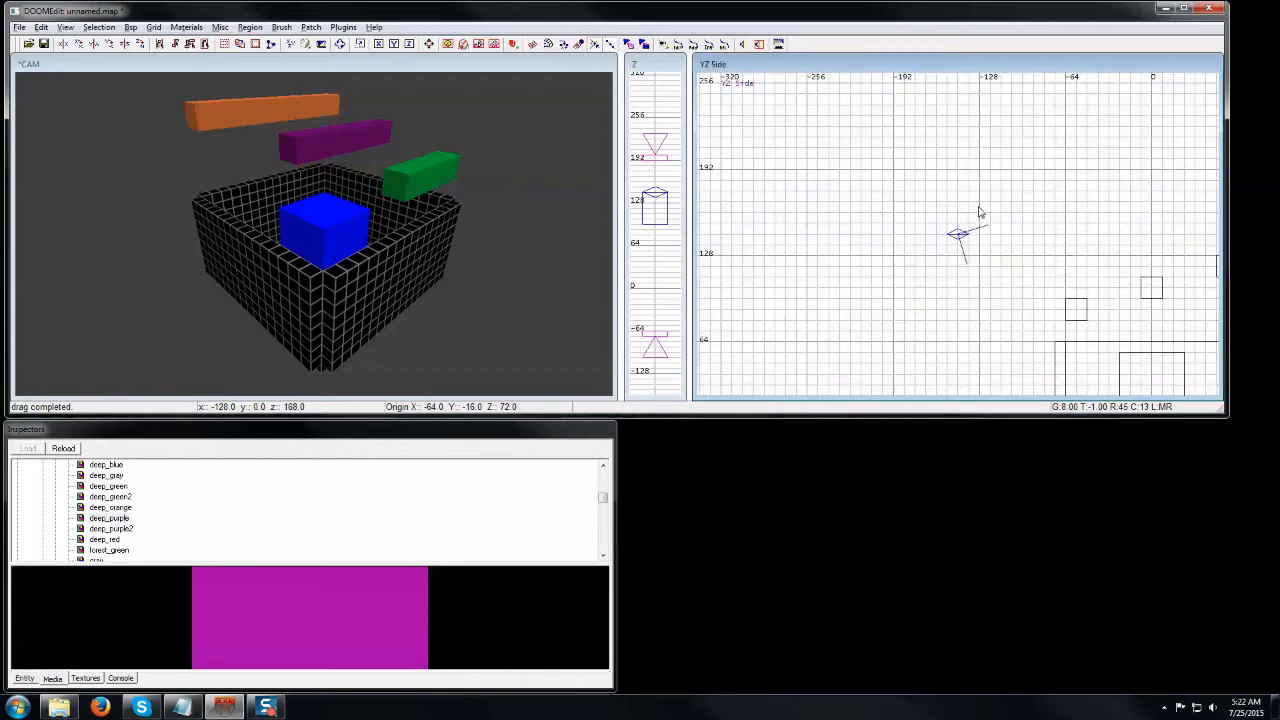
key(ctrl+Tab)
right_drag(1040, 217, 916, 159)
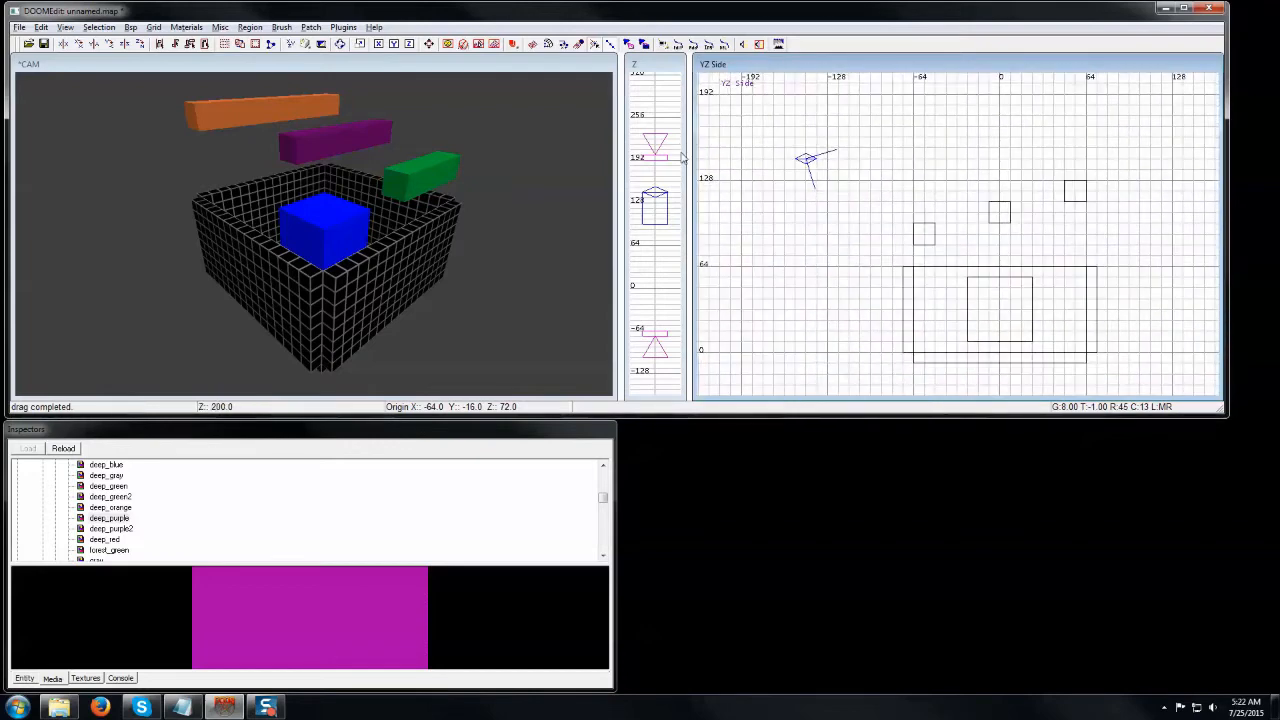
Cycle the 2D projections with the change-views command, ending on YZ Side with the brushes centred
click(289, 46)
click(289, 48)
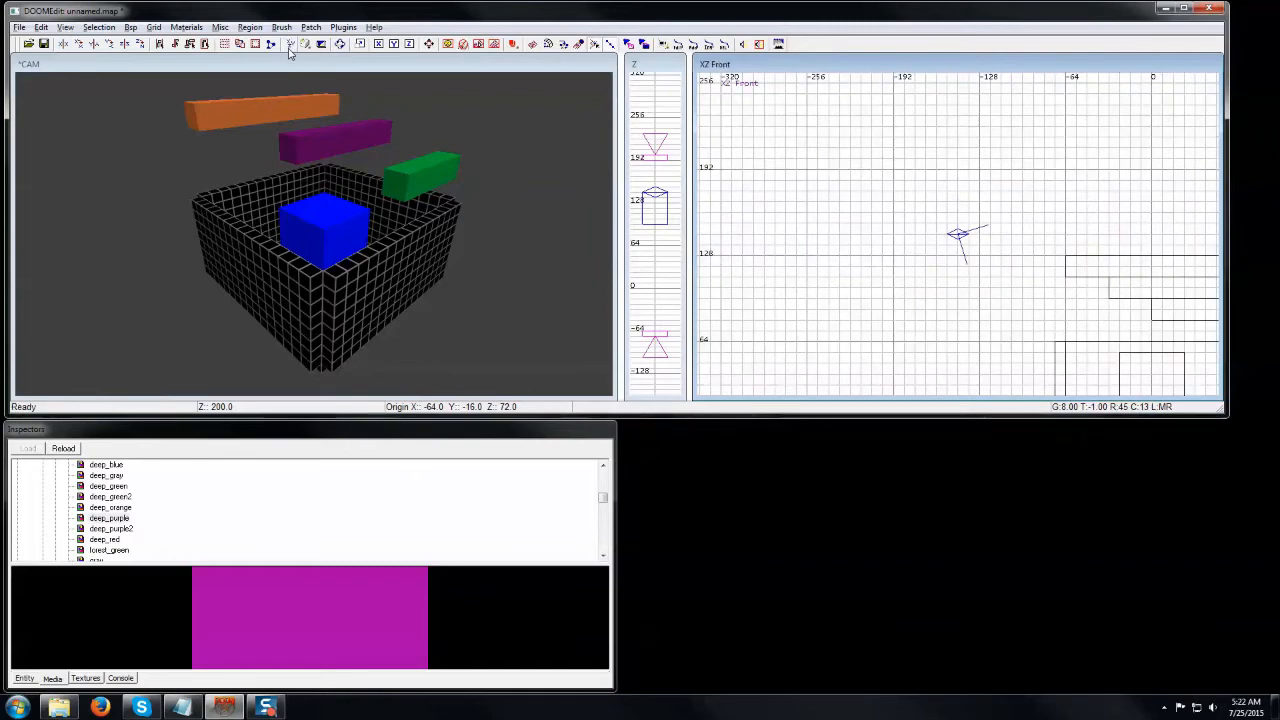
click(289, 48)
right_drag(1003, 306, 817, 214)
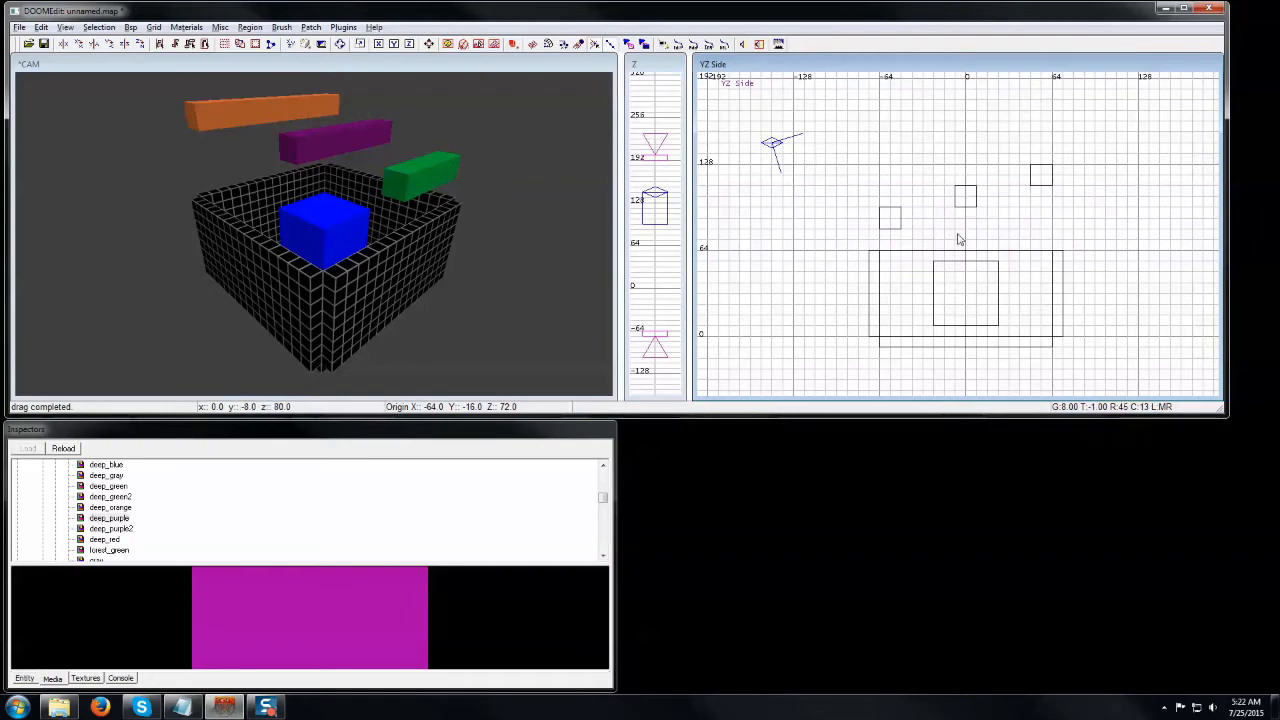
Show the brushes in XY Top and XZ Front, centring them in each projection
key(ctrl+Tab)
mouse_move(1070, 240)
right_down()
mouse_move(917, 297)
mouse_move(906, 371)
right_up()
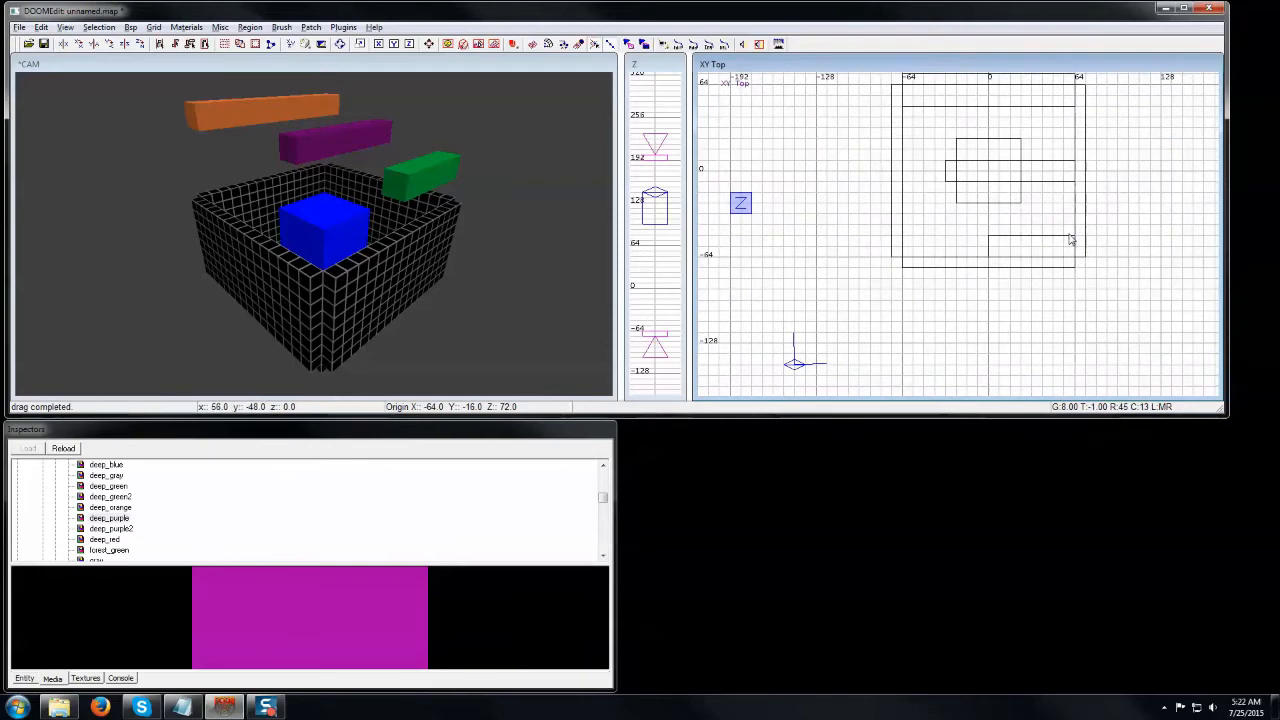
key(ctrl+Tab)
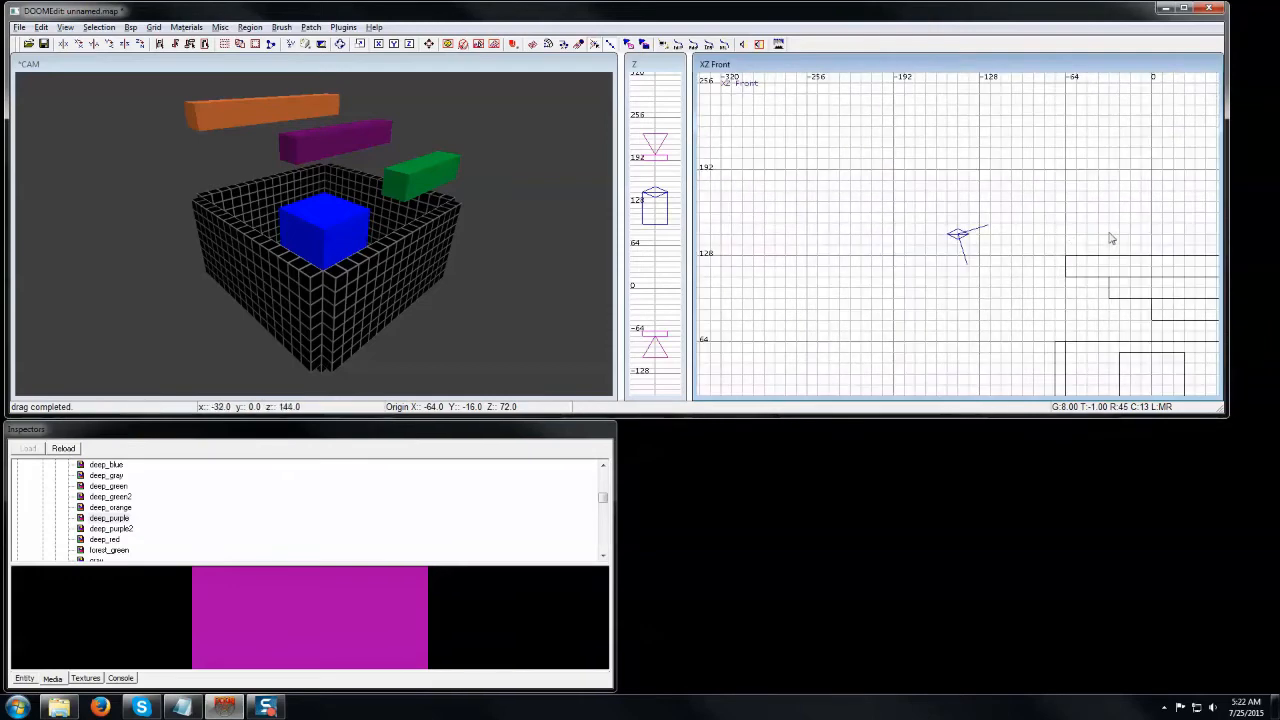
right_drag(1069, 240, 871, 132)
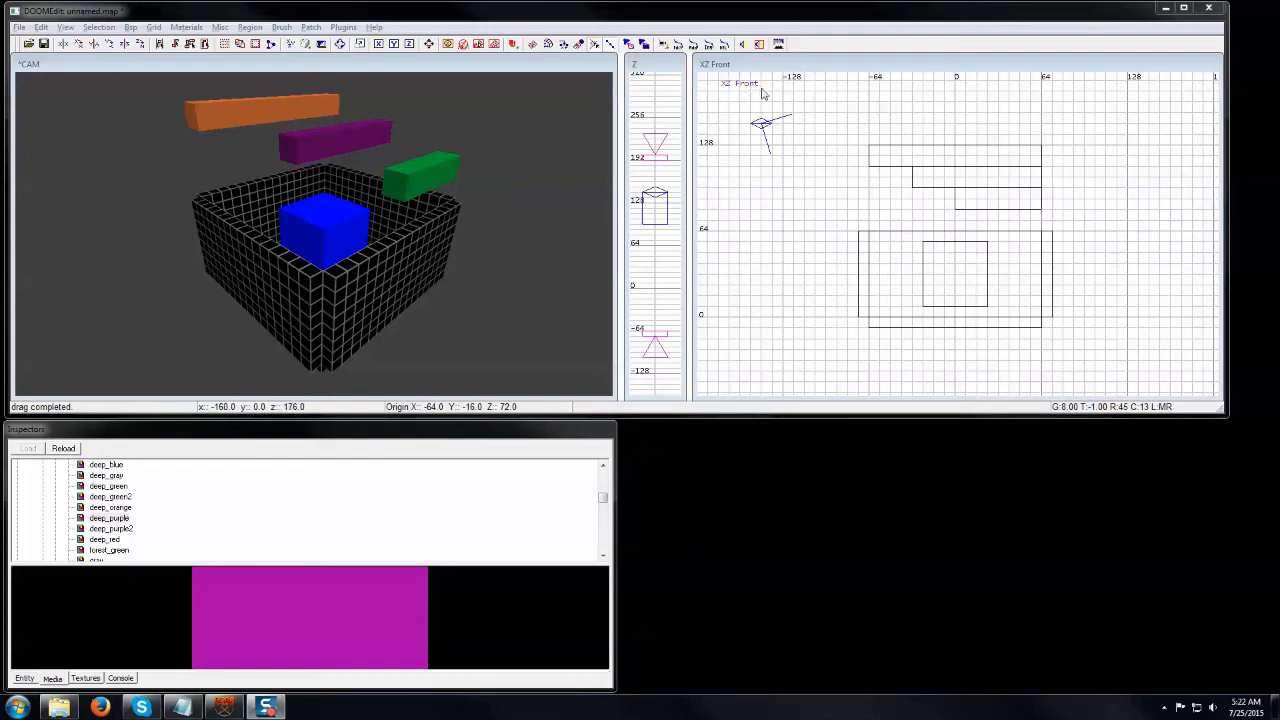
right_drag(975, 221, 888, 145)
Return the 2D view to YZ Side and centre the box and floating beams
key(ctrl+Tab)
right_drag(1045, 281, 1037, 271)
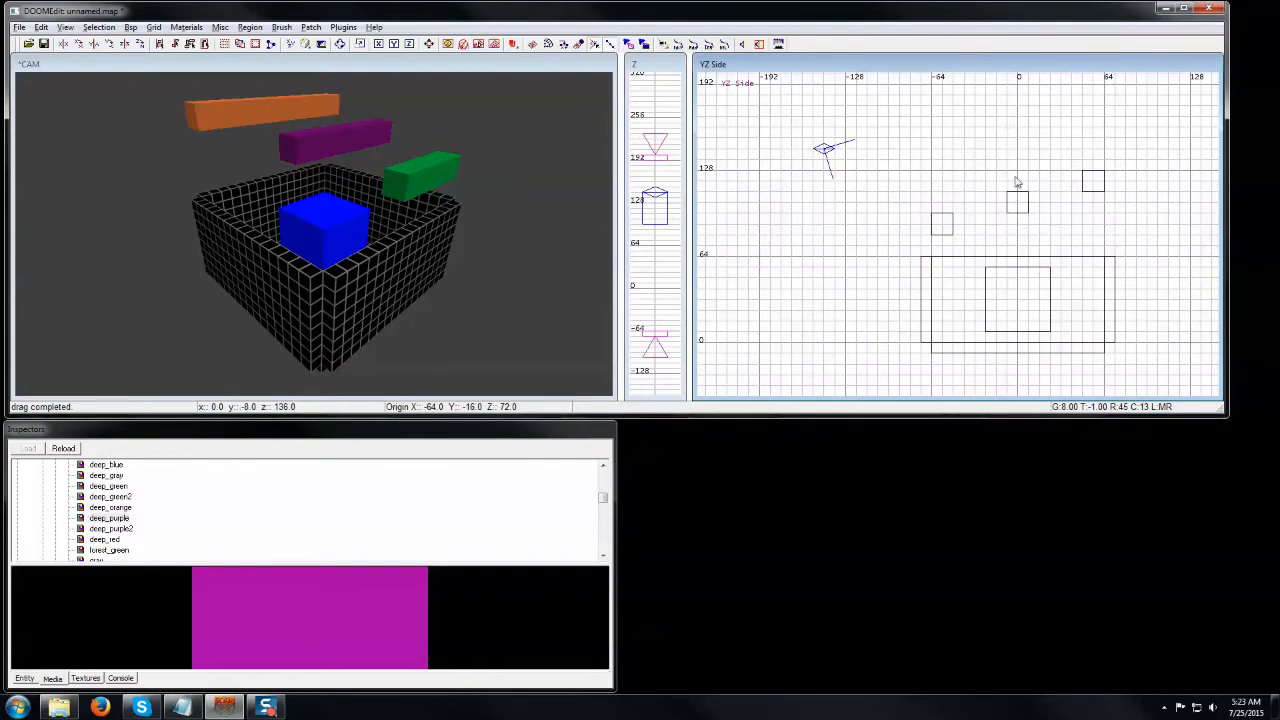
mouse_move(1112, 264)
right_down()
mouse_move(1051, 263)
mouse_move(1005, 170)
mouse_move(1004, 125)
right_up()
Switch to XY Top and reposition the Z marker at several points, ending in empty space on the box's negative X side
key(ctrl+Tab)
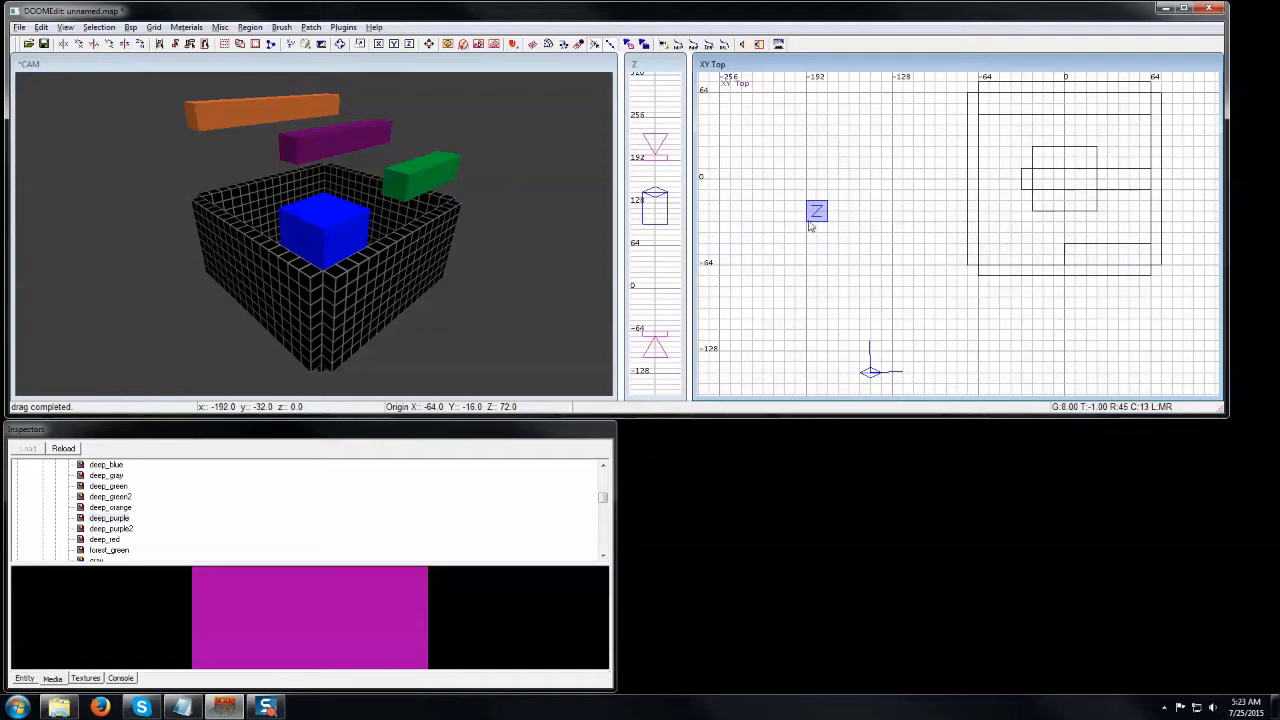
shift+middle_click(970, 218)
shift+middle_click(859, 171)
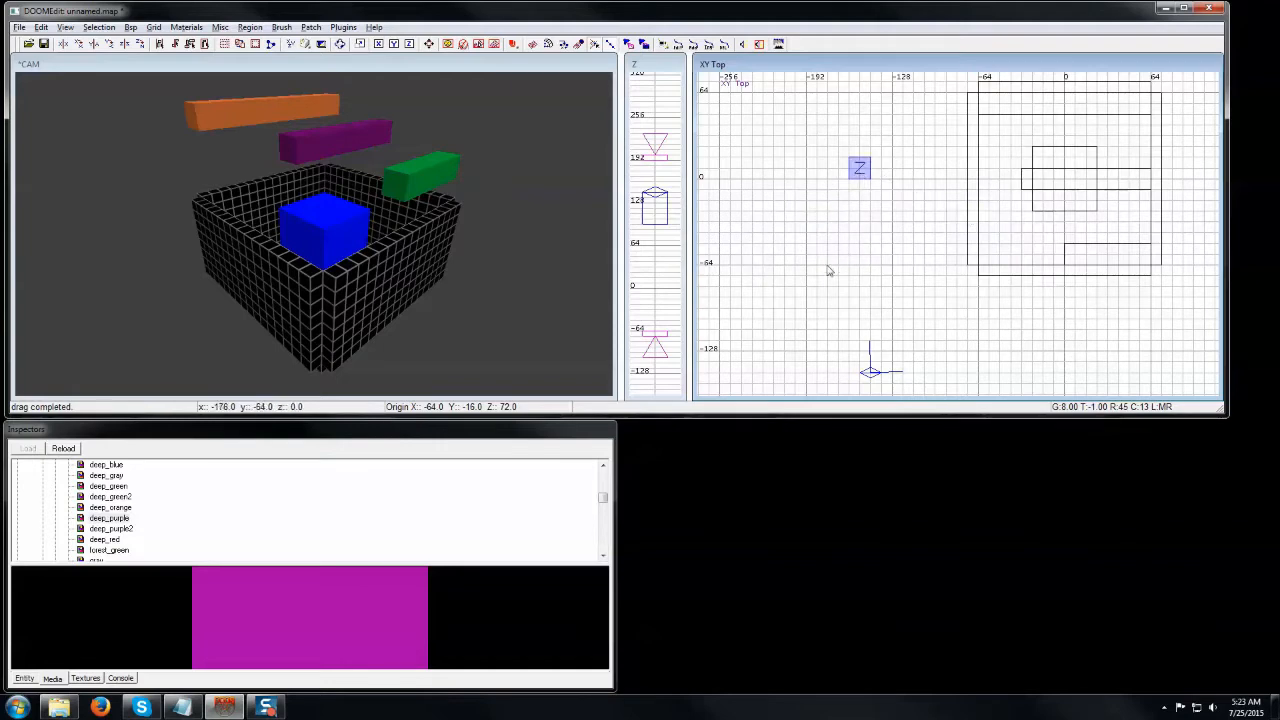
shift+middle_click(829, 269)
shift+middle_click(1024, 278)
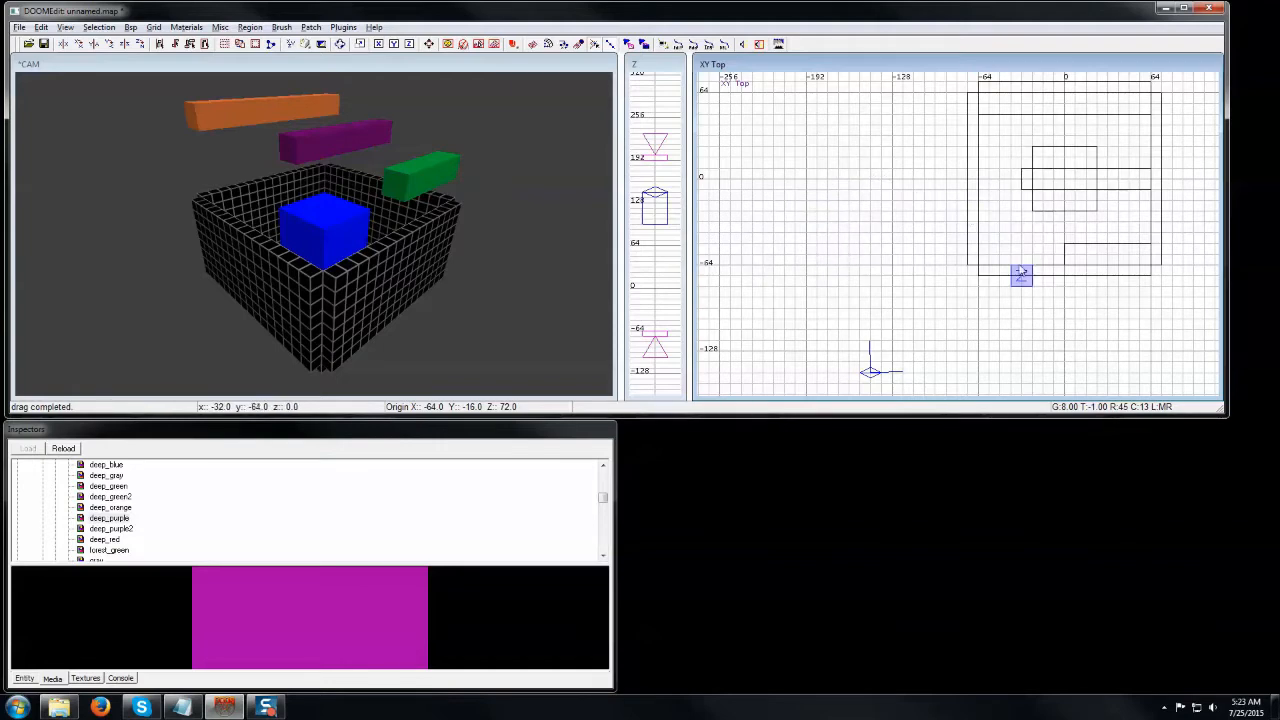
shift+middle_click(847, 190)
Switch the 2D view from XY Top to YZ Side
key(ctrl+Tab)
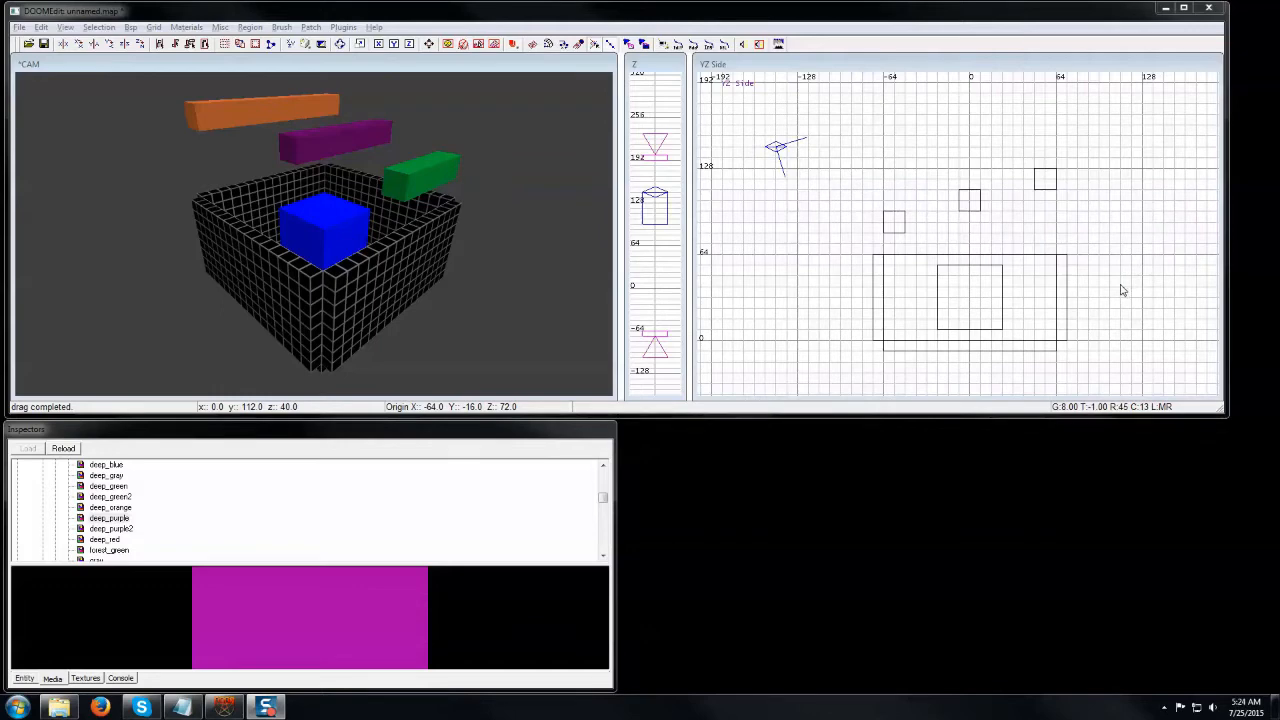
middle_click(1125, 290)
middle_click(1125, 289)
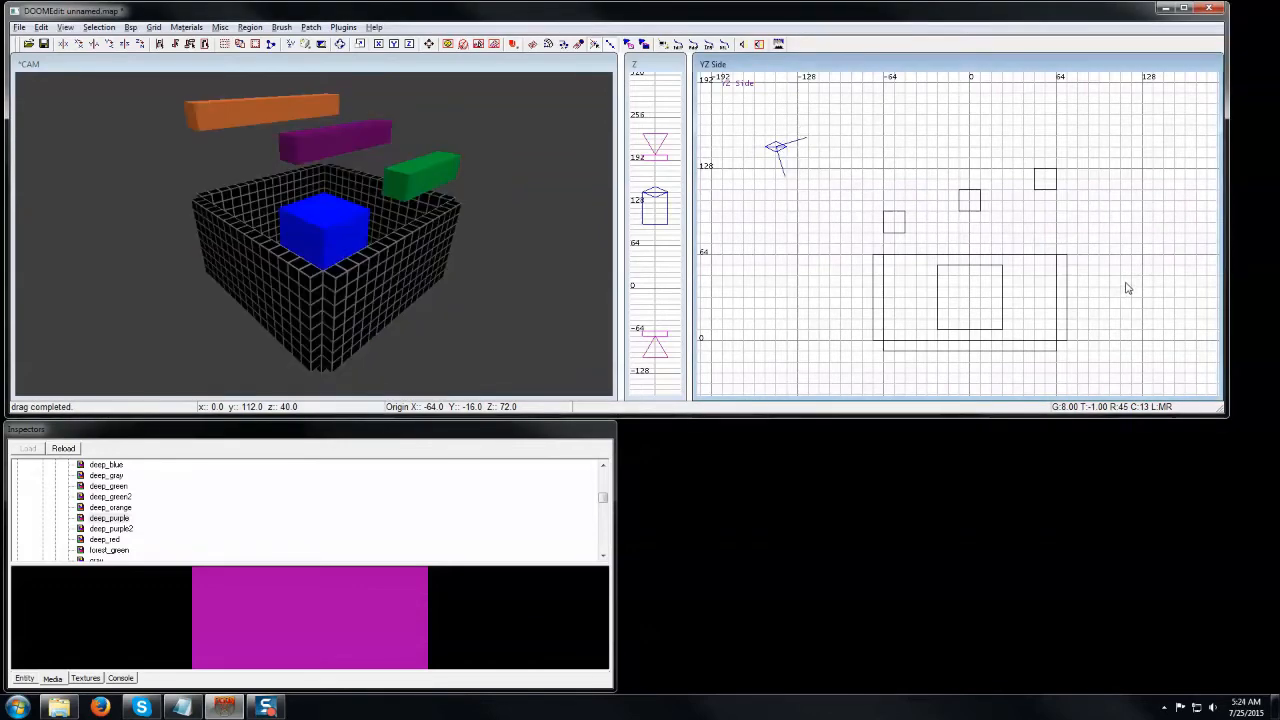
Tilt the camera upward and back down to bring the whole box and the floating beams into view
key(a)
key(a)
key(a)
key(z)
key(z)
key(z)
key(z)
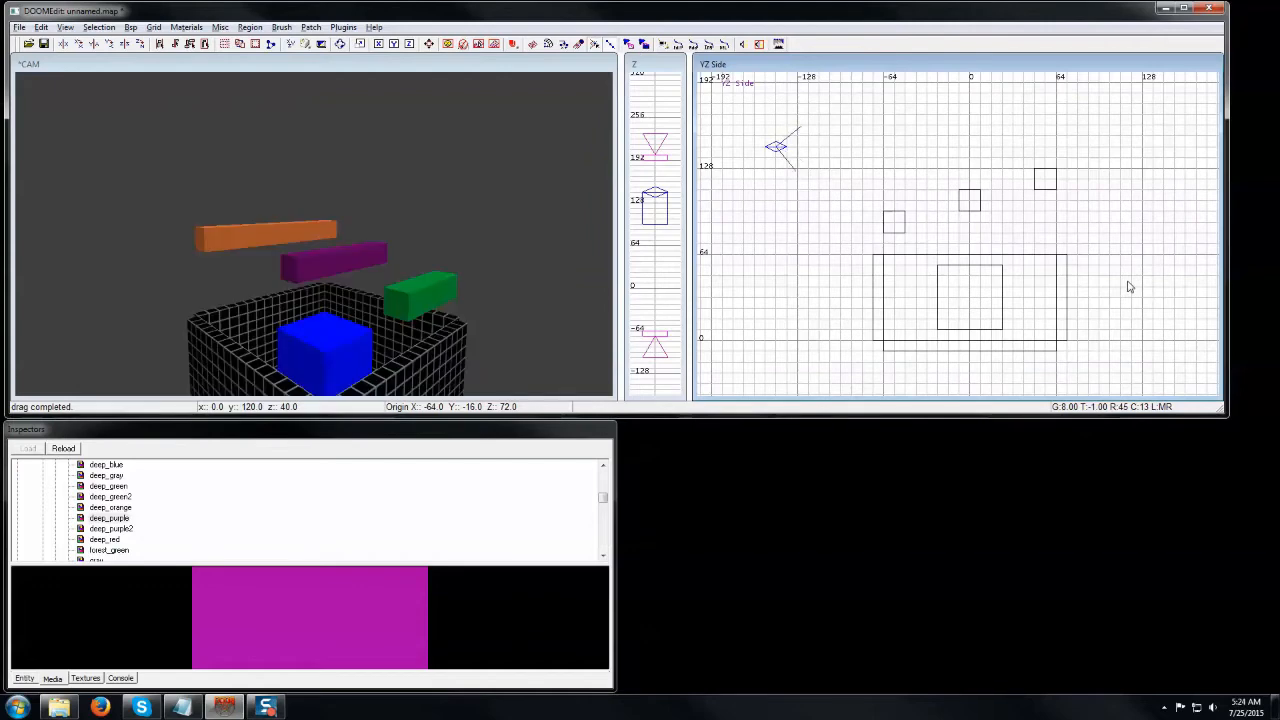
key(a)
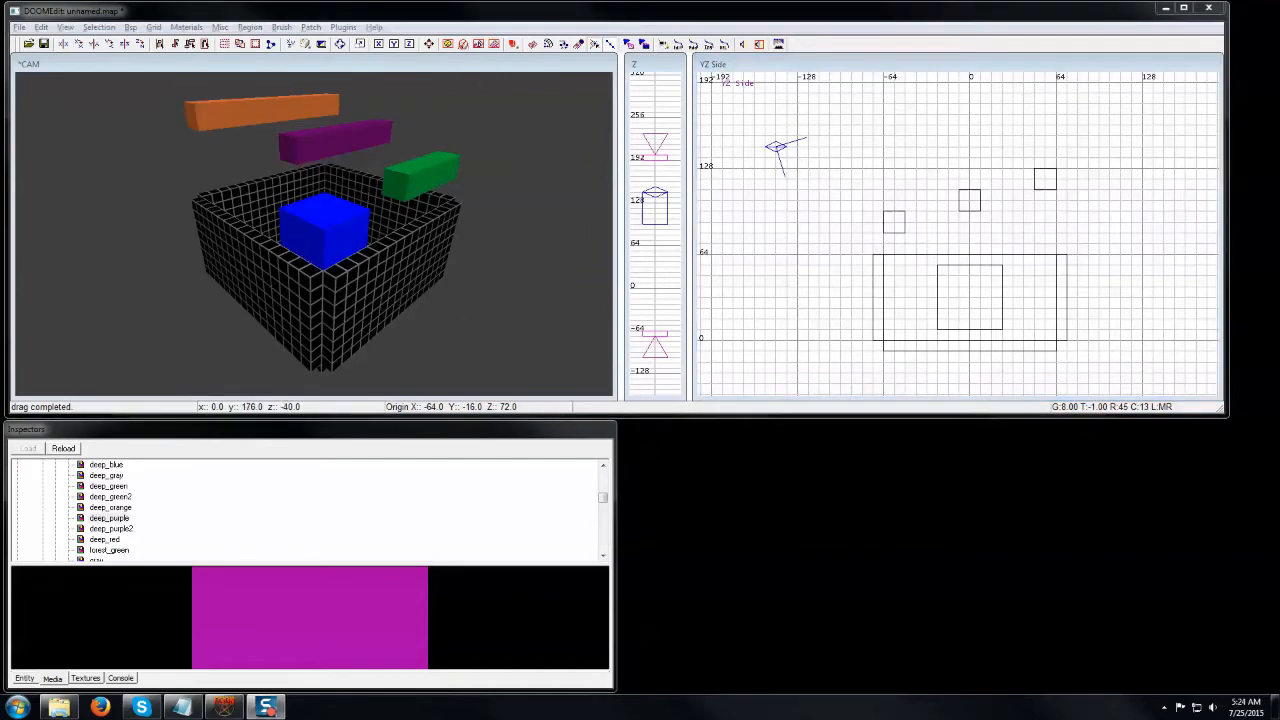
Lower and raise the camera's height repeatedly in the YZ Side view, ending back at its starting height
click(1139, 289)
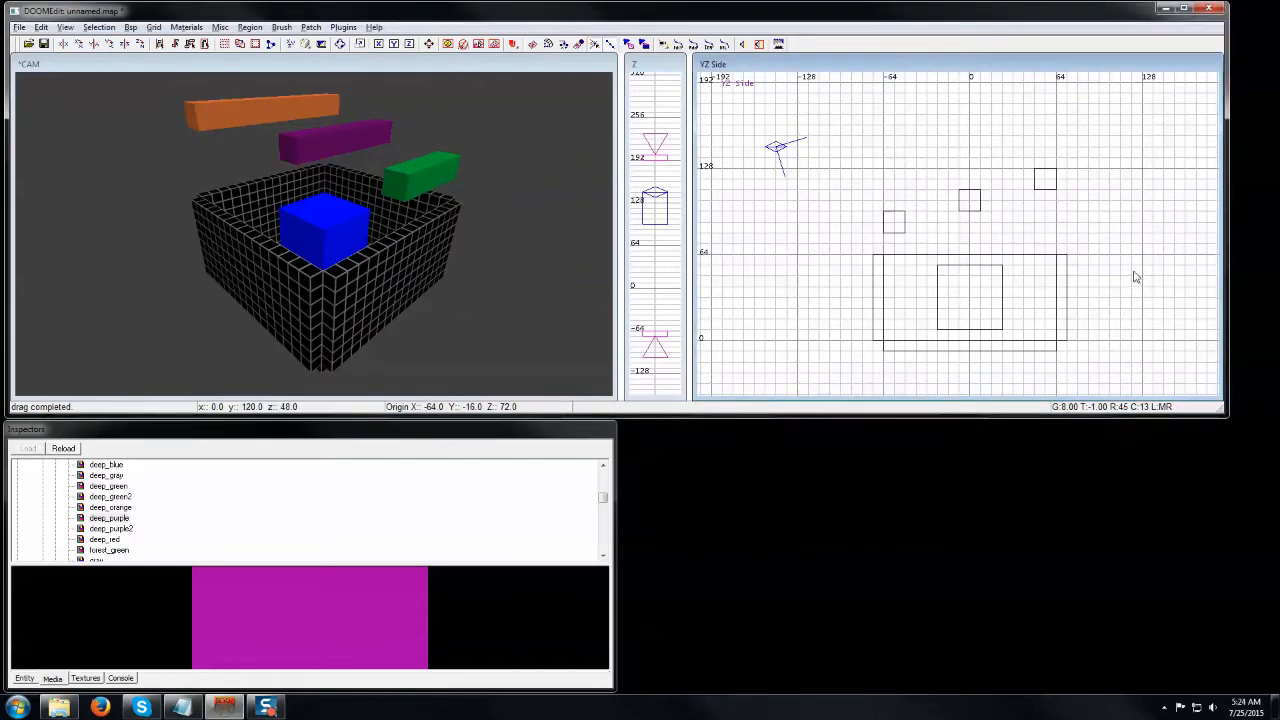
key(c)
key(d)
key(d)
key(c)
key(c)
key(d)
key(c)
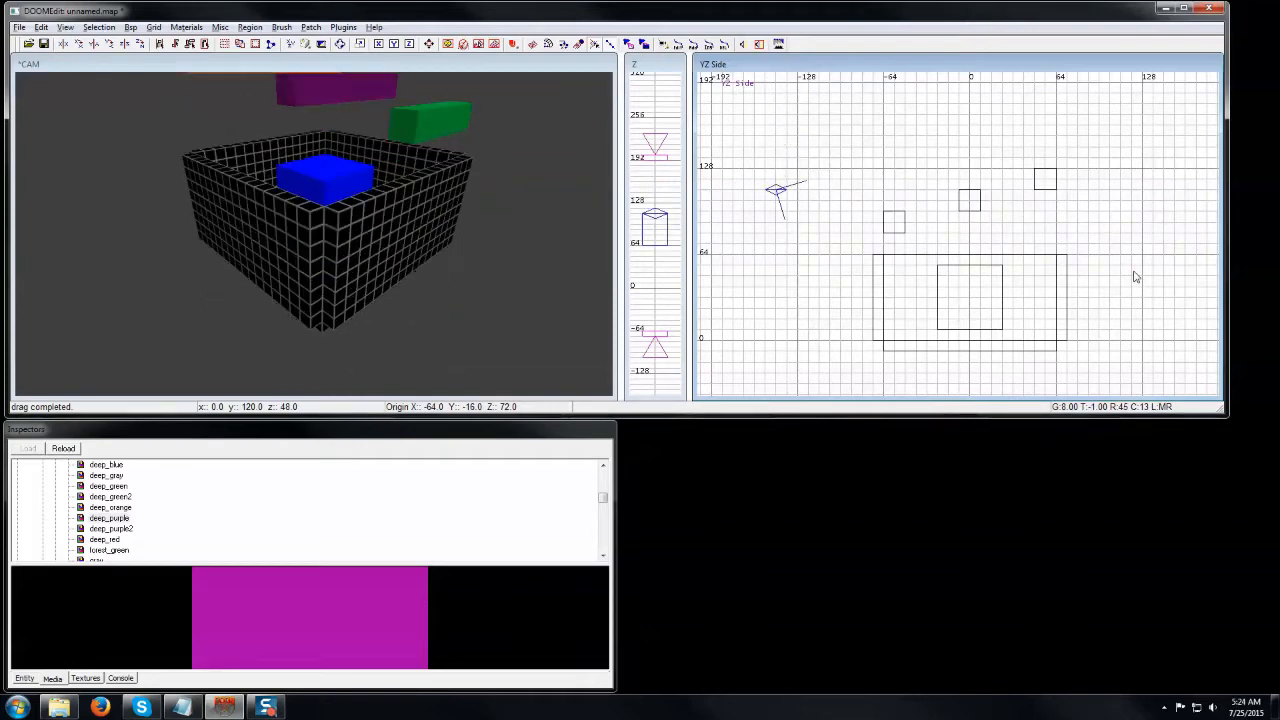
key(c)
key(c)
key(d)
key(d)
key(d)
key(d)
key(d)
key(d)
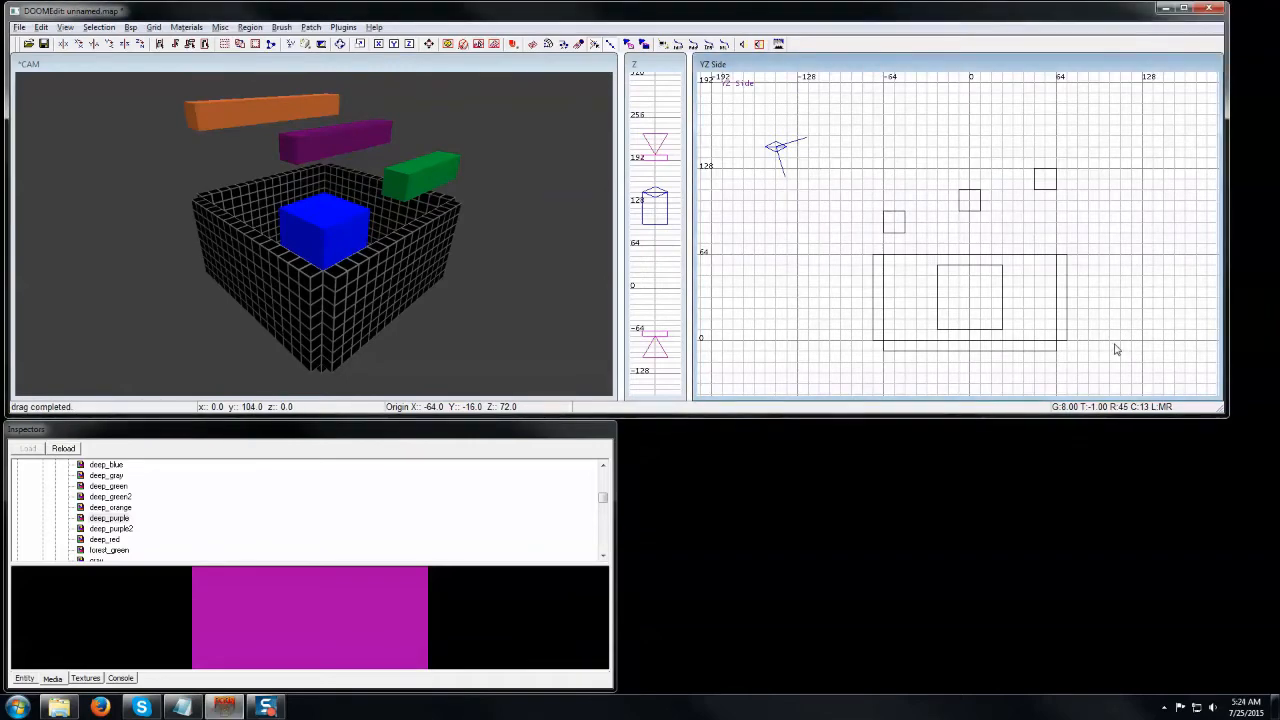
Move the camera forward and backward relative to the box, ending one step closer to it
key(Up)
key(Up)
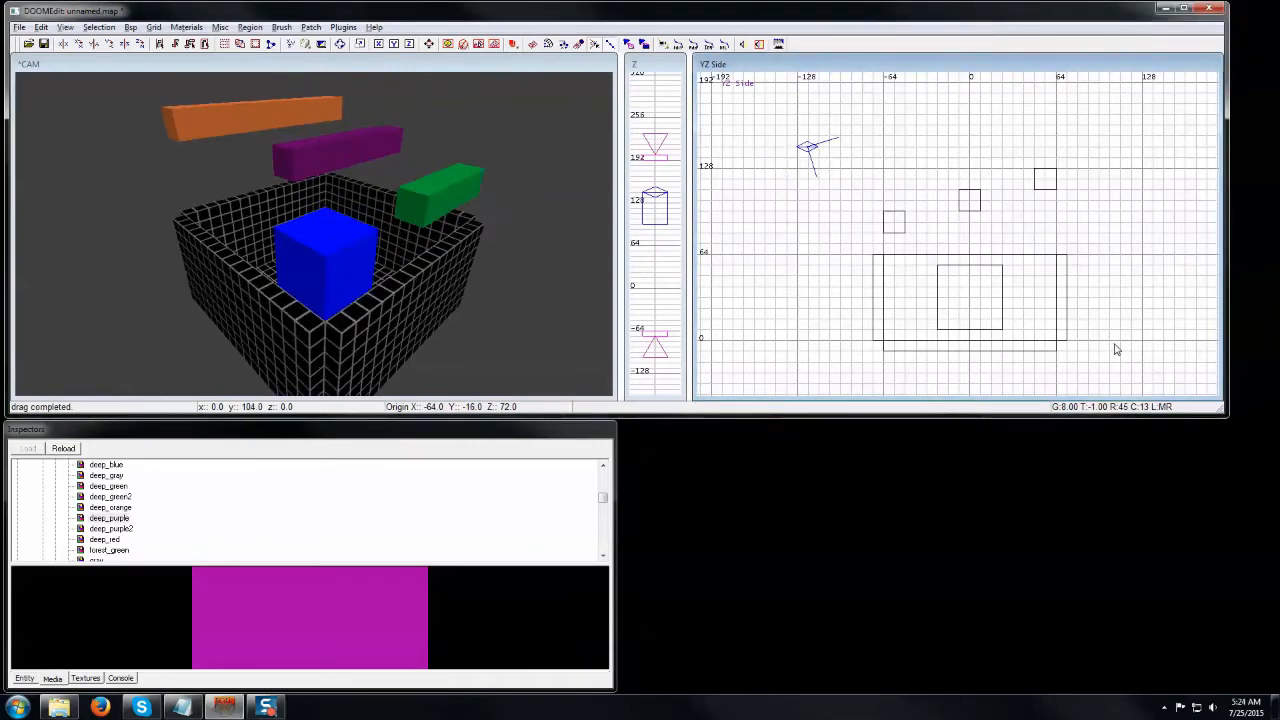
key(Down)
key(Down)
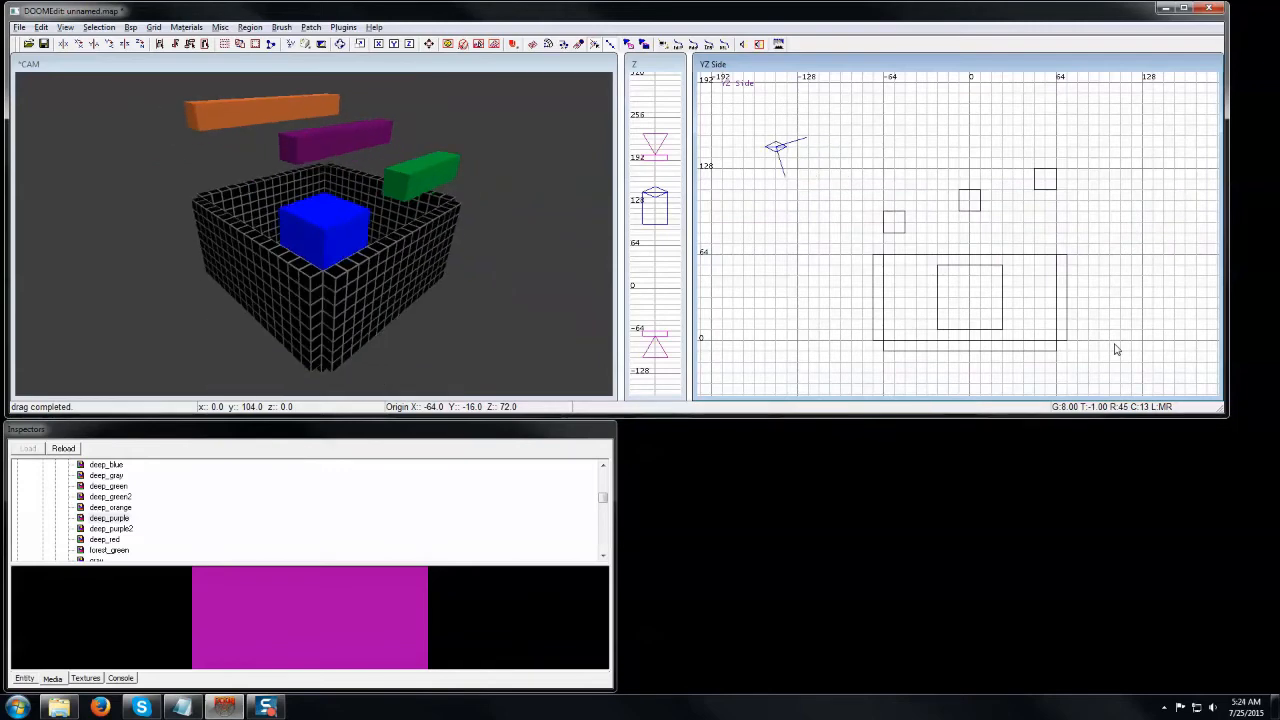
key(Up)
key(Up)
key(Up)
key(Up)
key(Down)
key(Down)
key(Down)
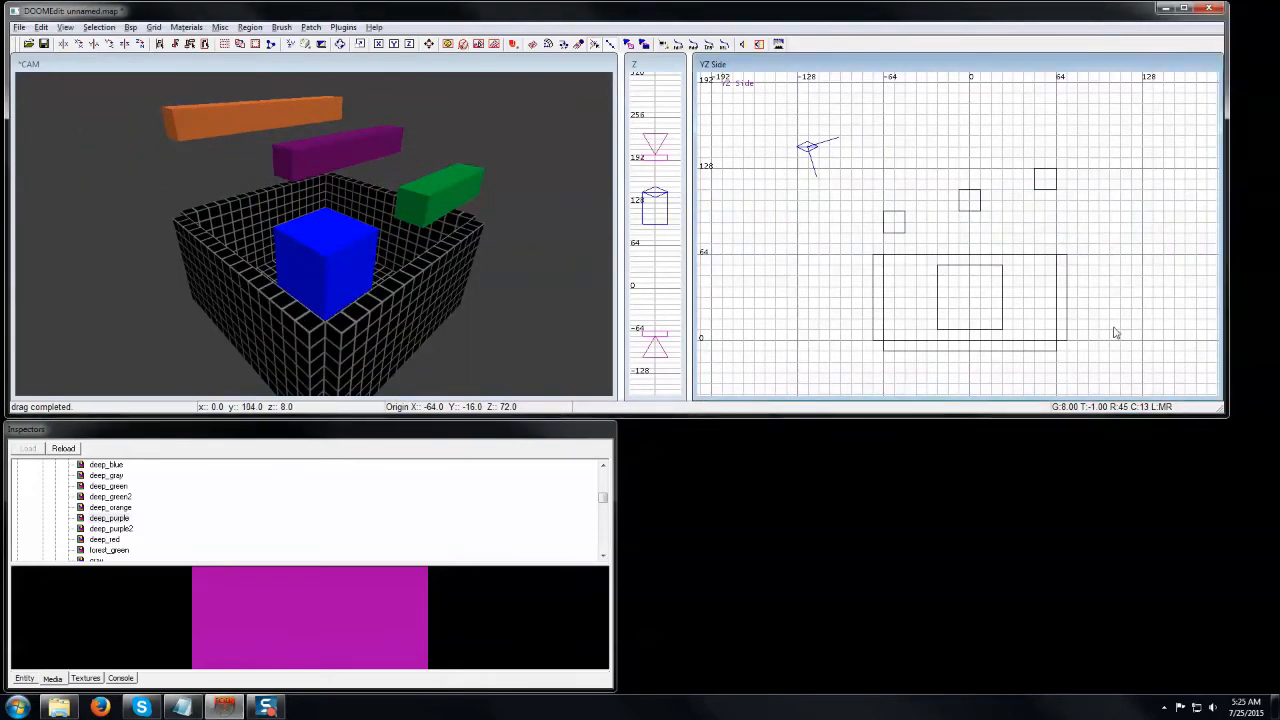
Turn the camera left and right repeatedly, ending with it facing the blue cube again
key(Left)
key(Right)
key(Right)
key(Left)
key(Left)
key(Left)
key(Right)
key(Right)
key(Left)
key(Left)
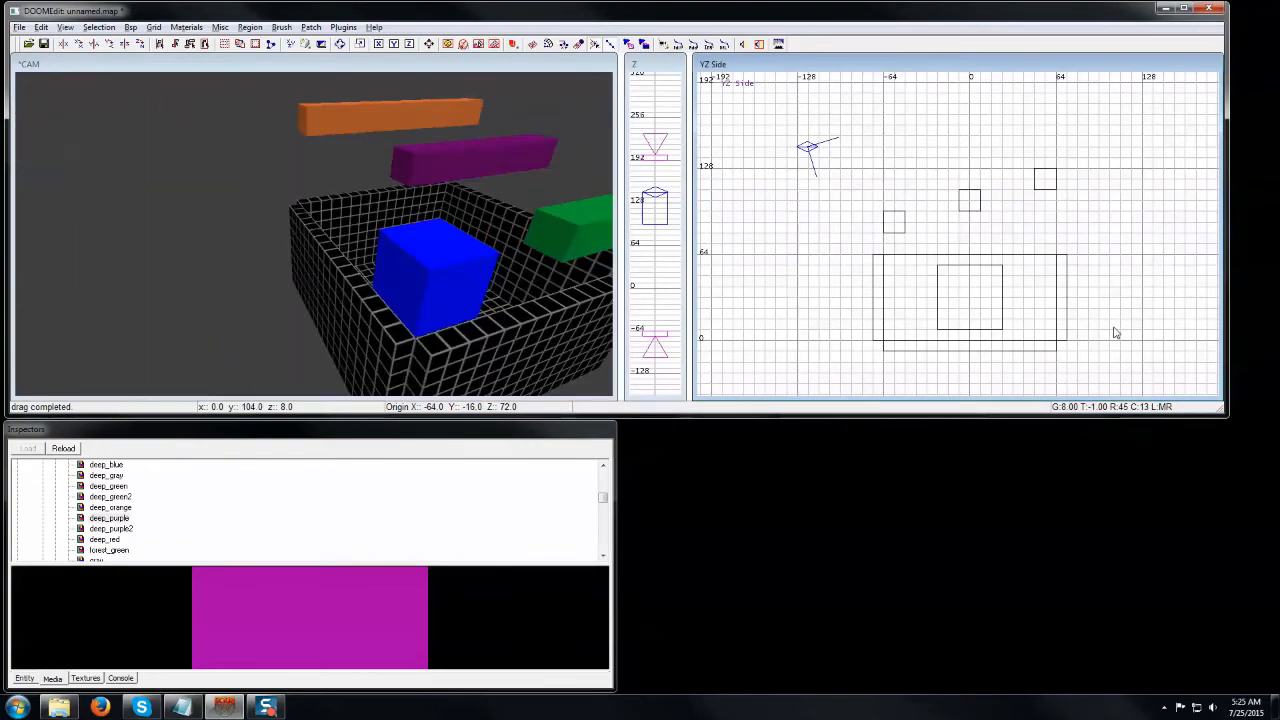
key(Right)
key(Right)
key(Right)
key(Left)
key(Left)
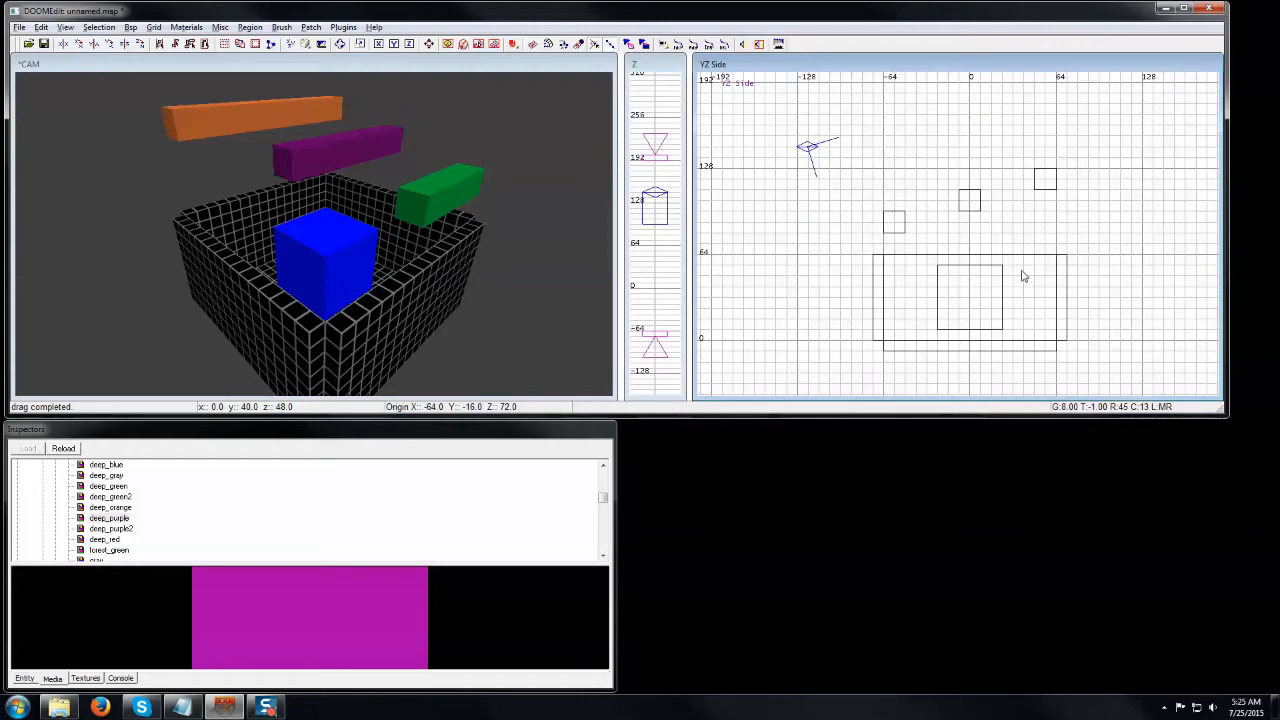
Level the camera's pitch and fly it around the box, both freely and by shifting it sideways and vertically
key(End)
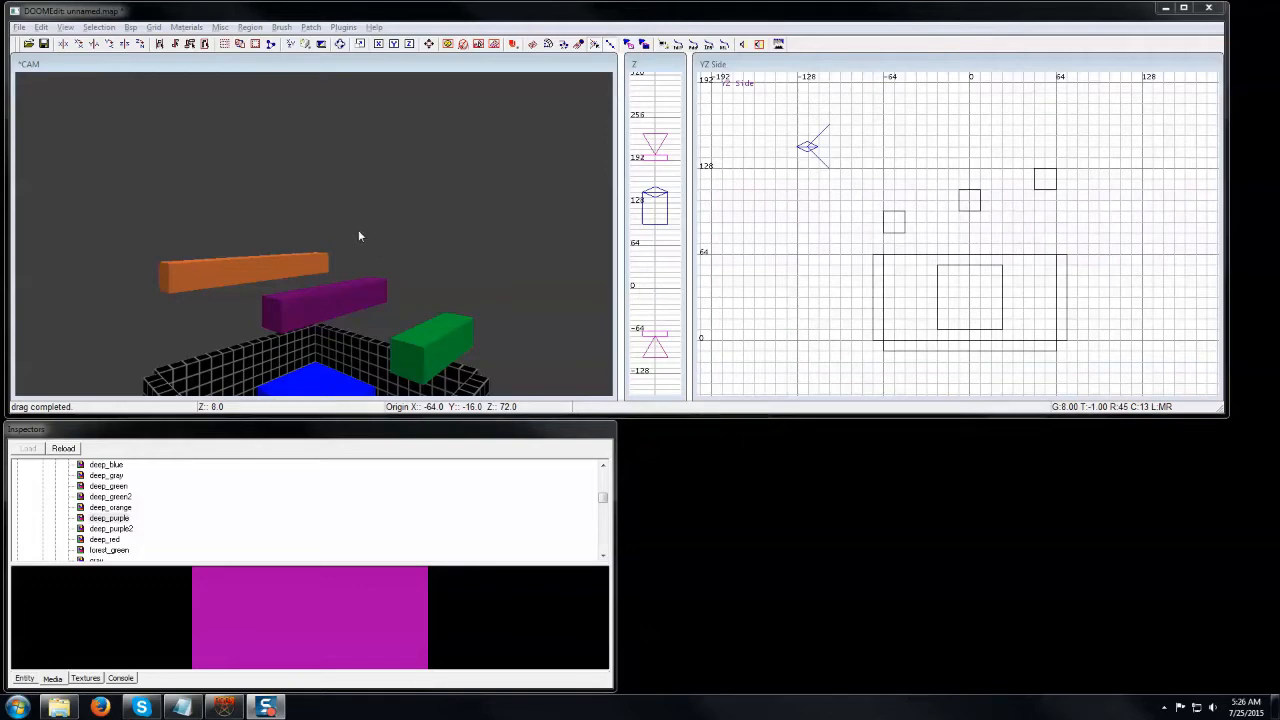
right_drag(358, 236, 368, 281)
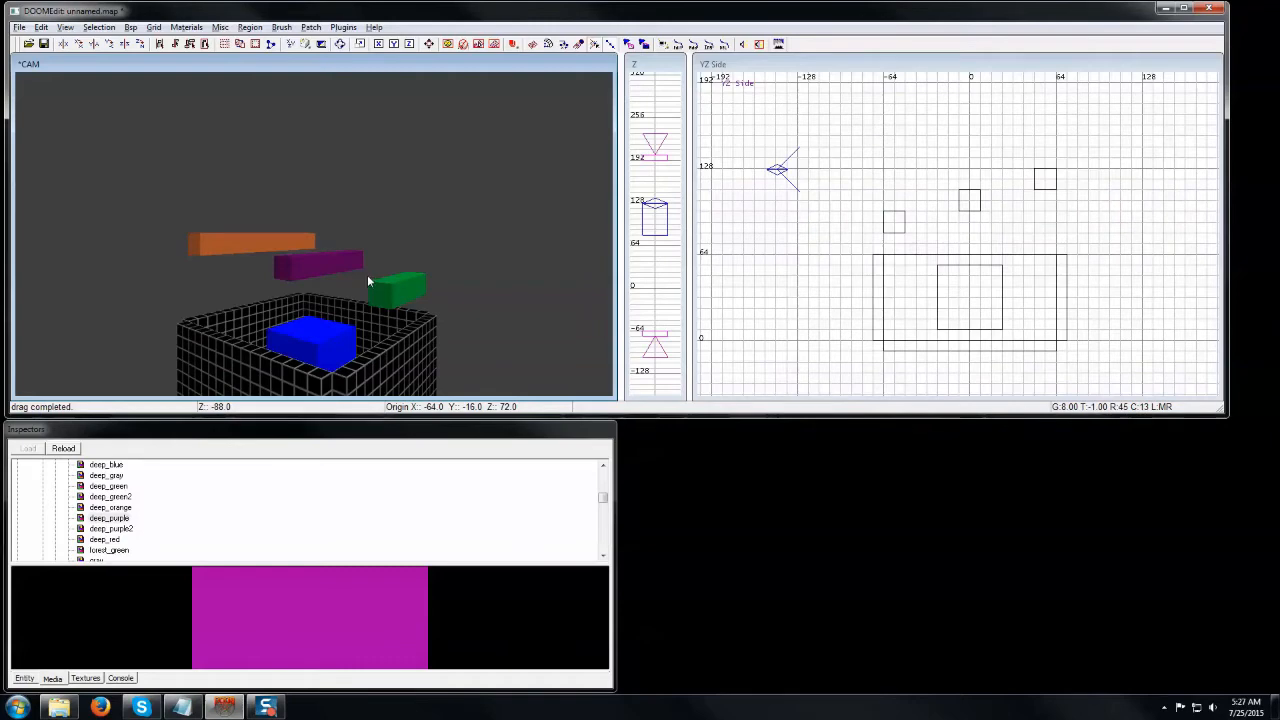
ctrl+right_drag(367, 276, 366, 274)
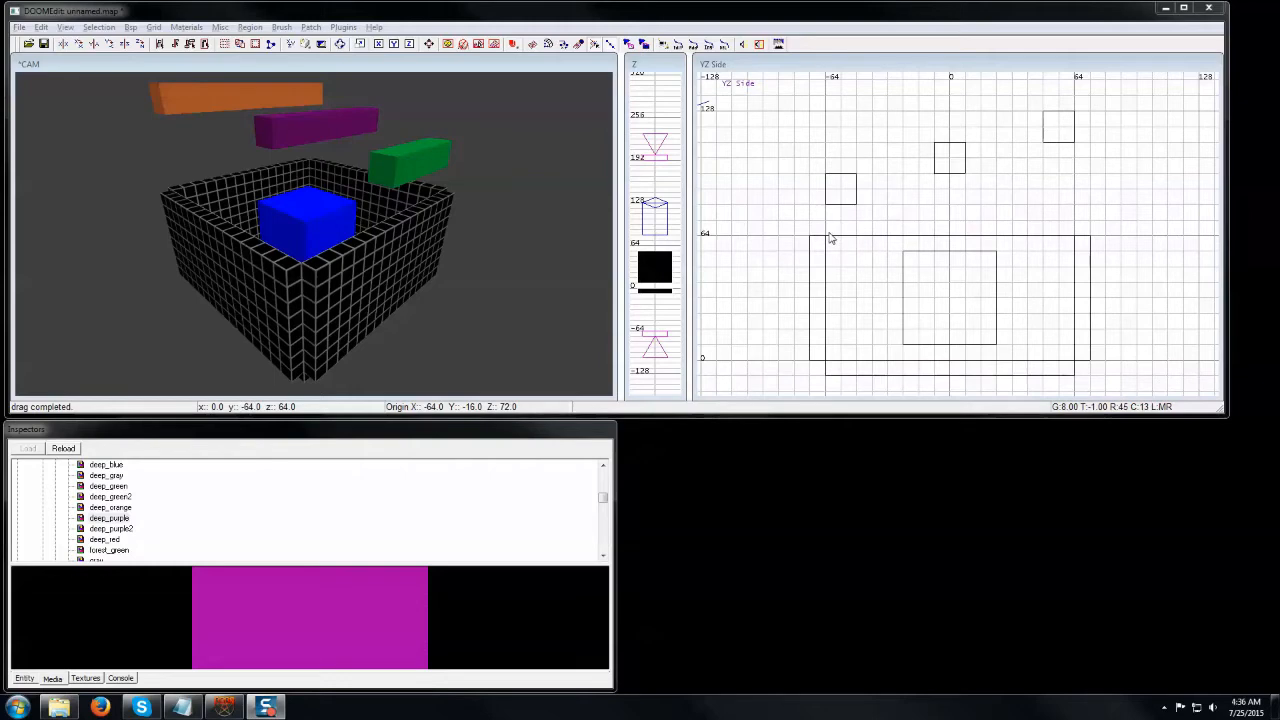
Step the grid size of the YZ Side view down through 16, 8, 4 and 2 to 1
click(990, 321)
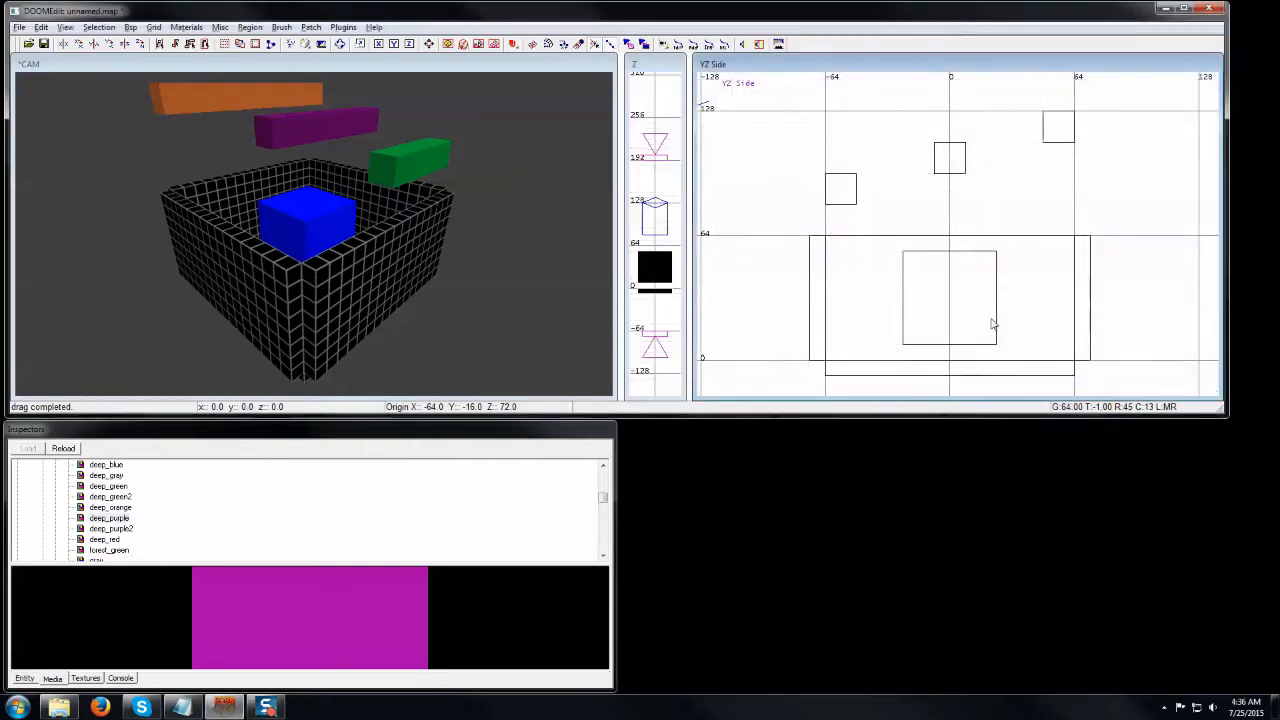
key(5)
key(4)
key(3)
key(2)
key(1)
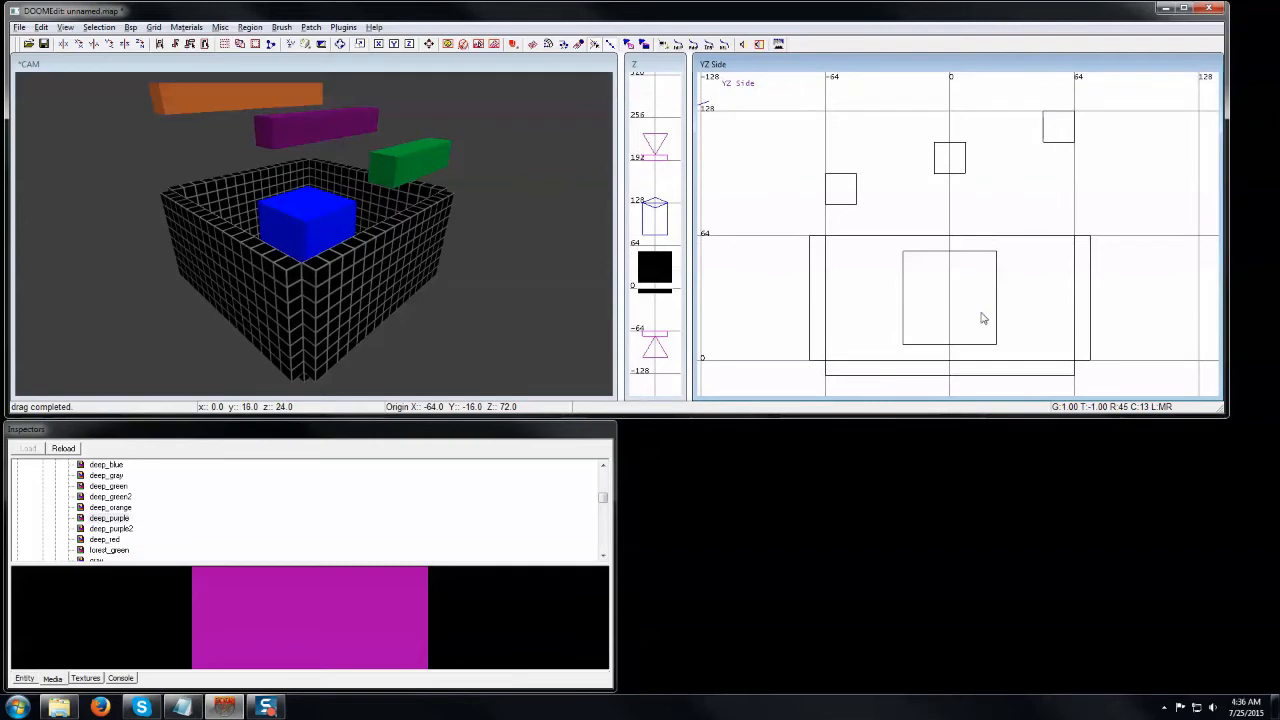
Reduce the grid size to 0.125 and magnify the YZ Side view until the fine grid lines show
scroll(982, 318, up, 5)
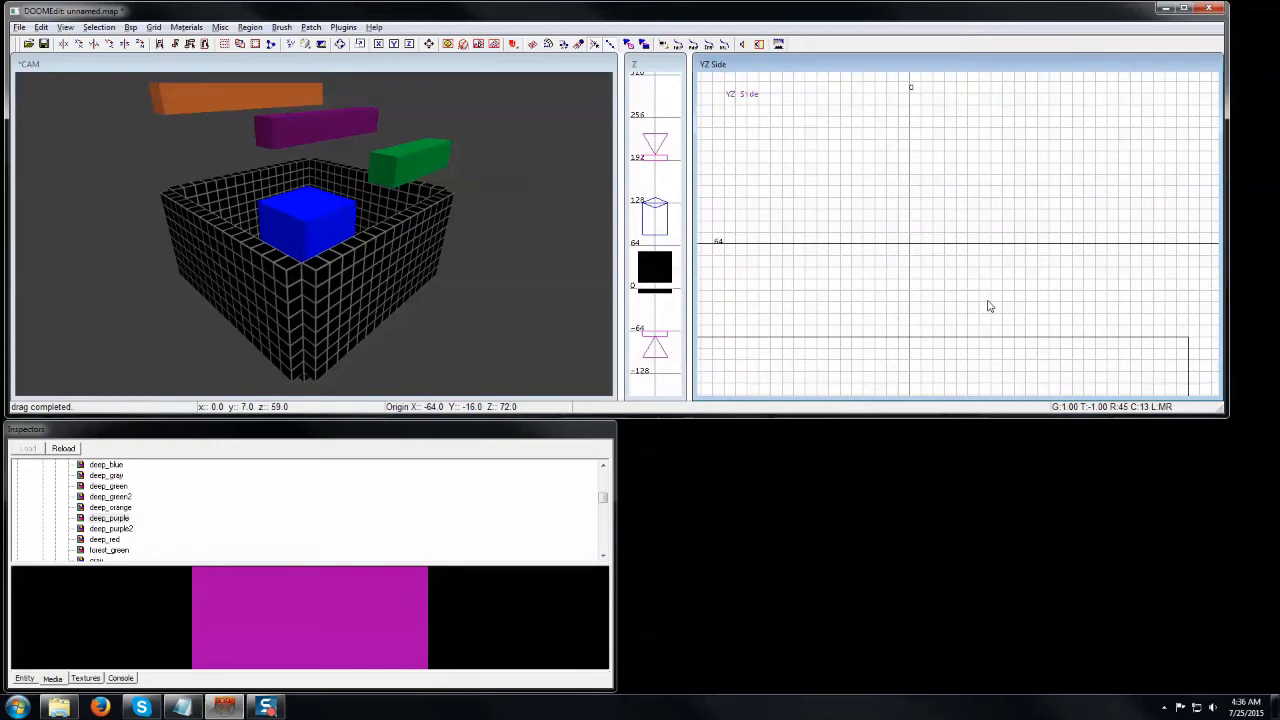
key(bracketleft)
key(bracketleft)
key(bracketleft)
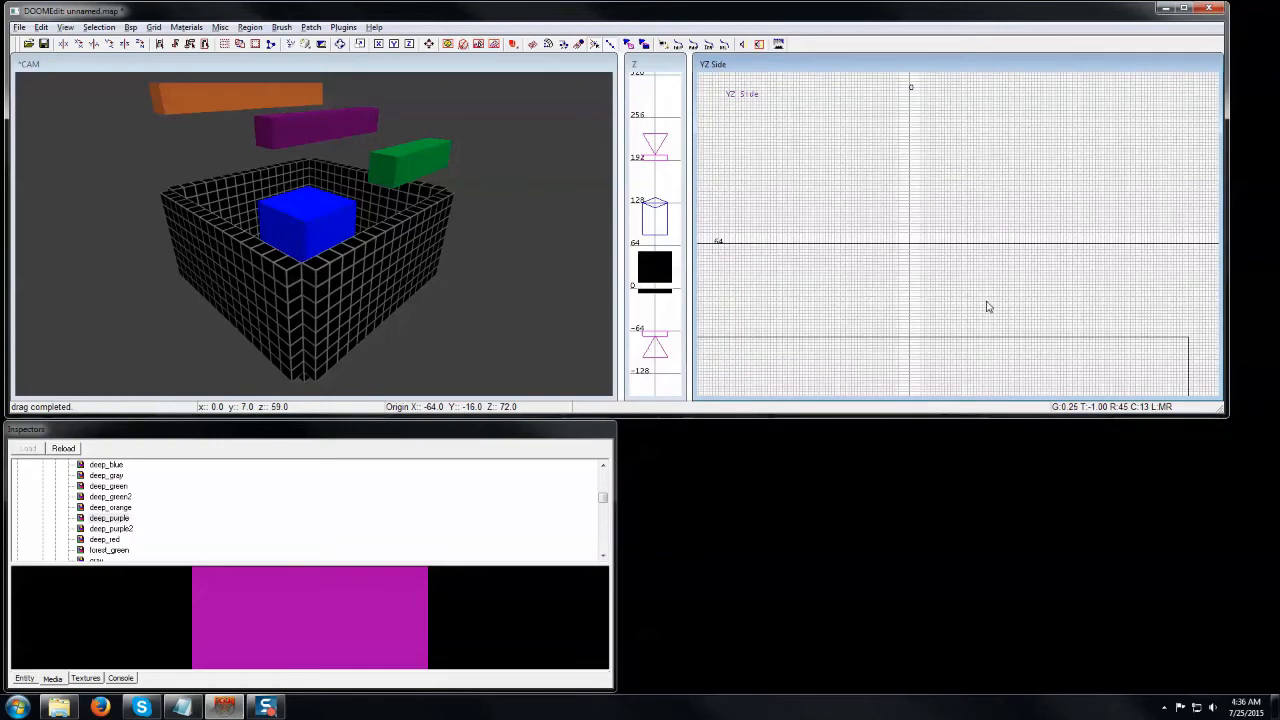
scroll(990, 307, up, 4)
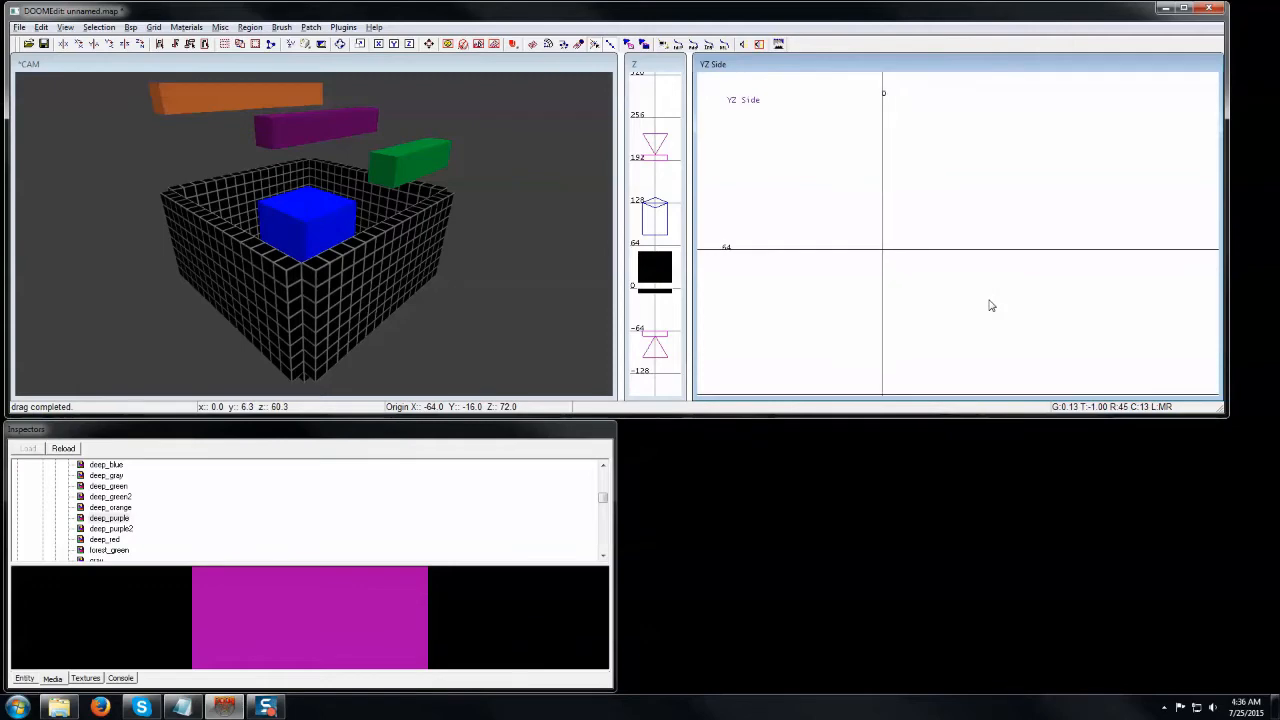
scroll(990, 307, down, 2)
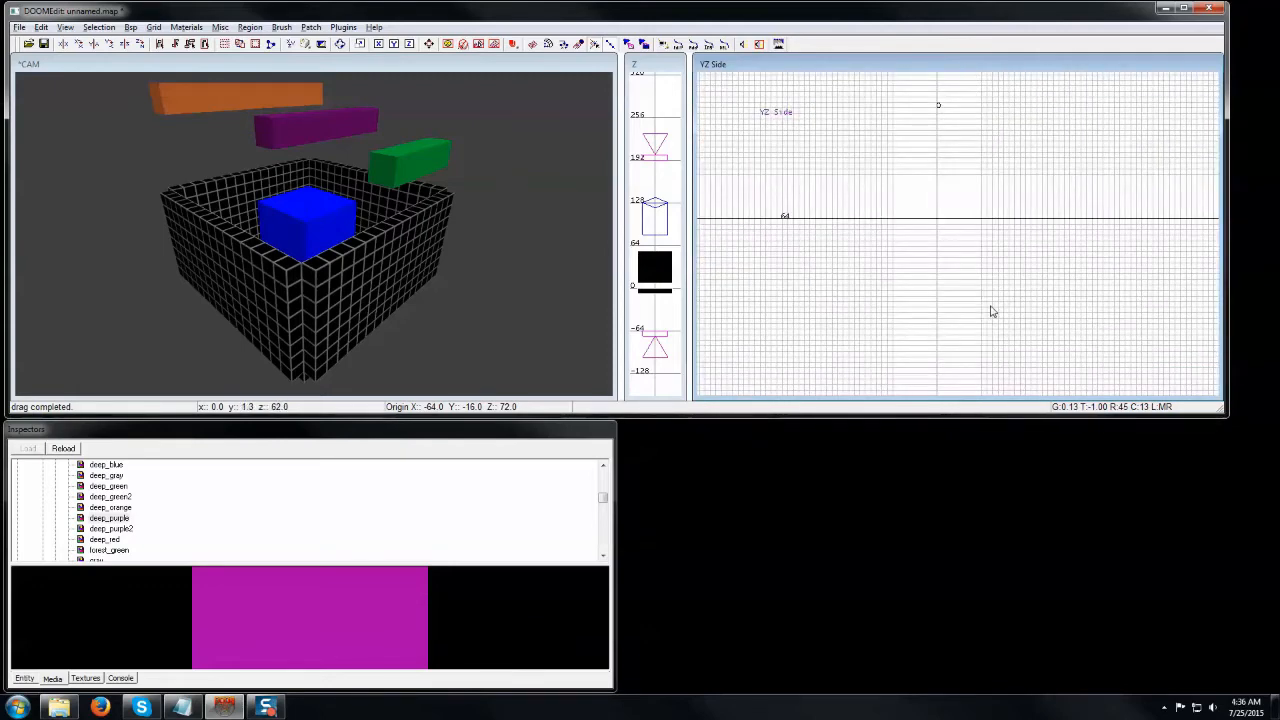
Set the grid size to 8 and bring the whole box, the beams and the camera into the YZ Side view
scroll(993, 312, down, 8)
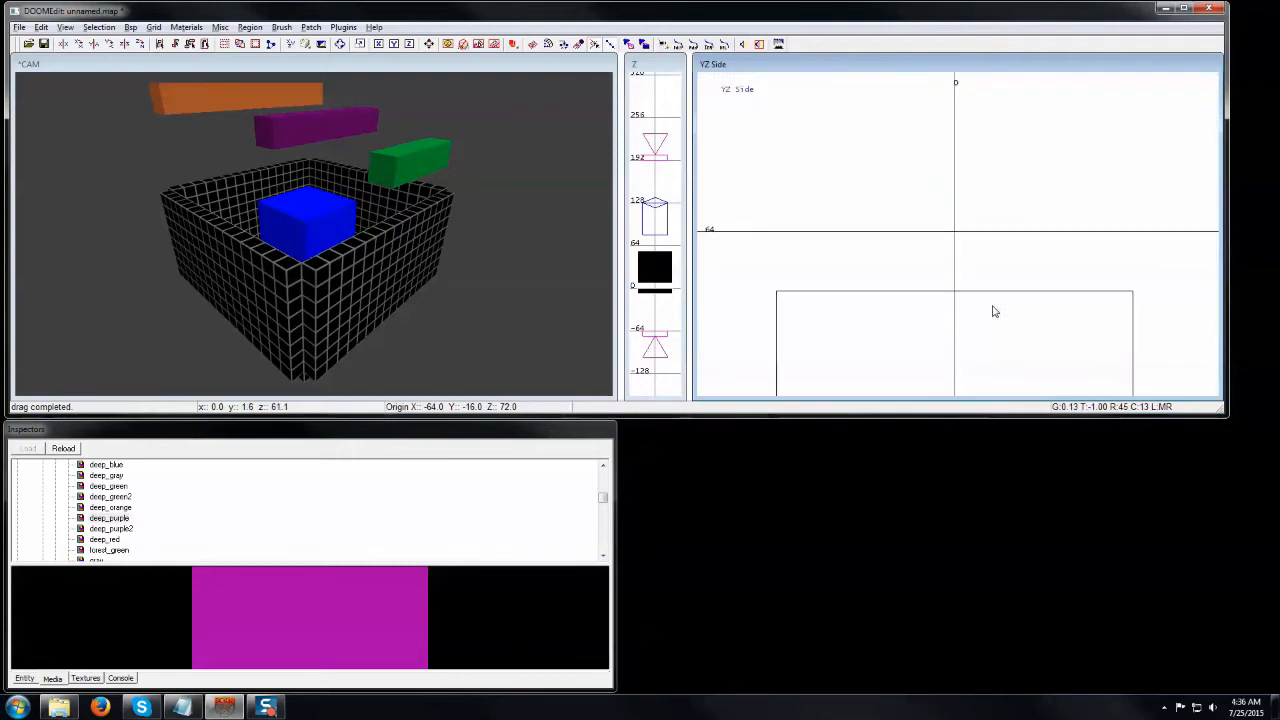
key(4)
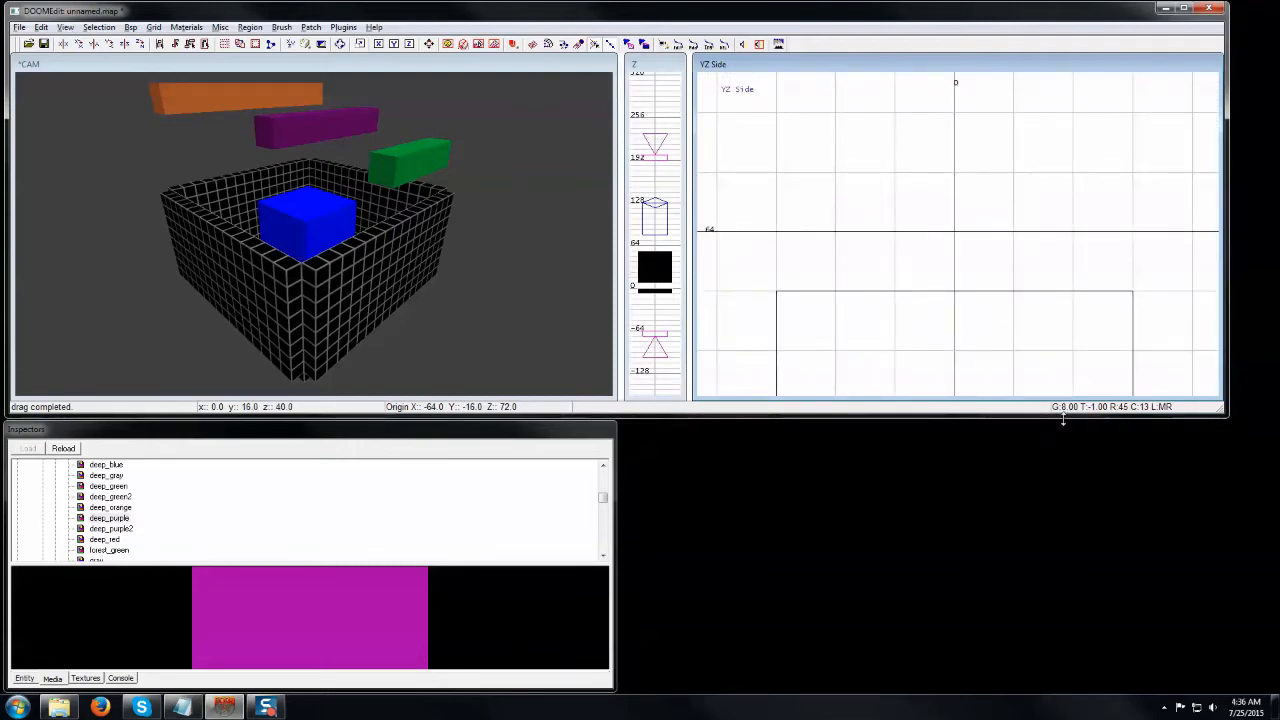
scroll(964, 270, down, 2)
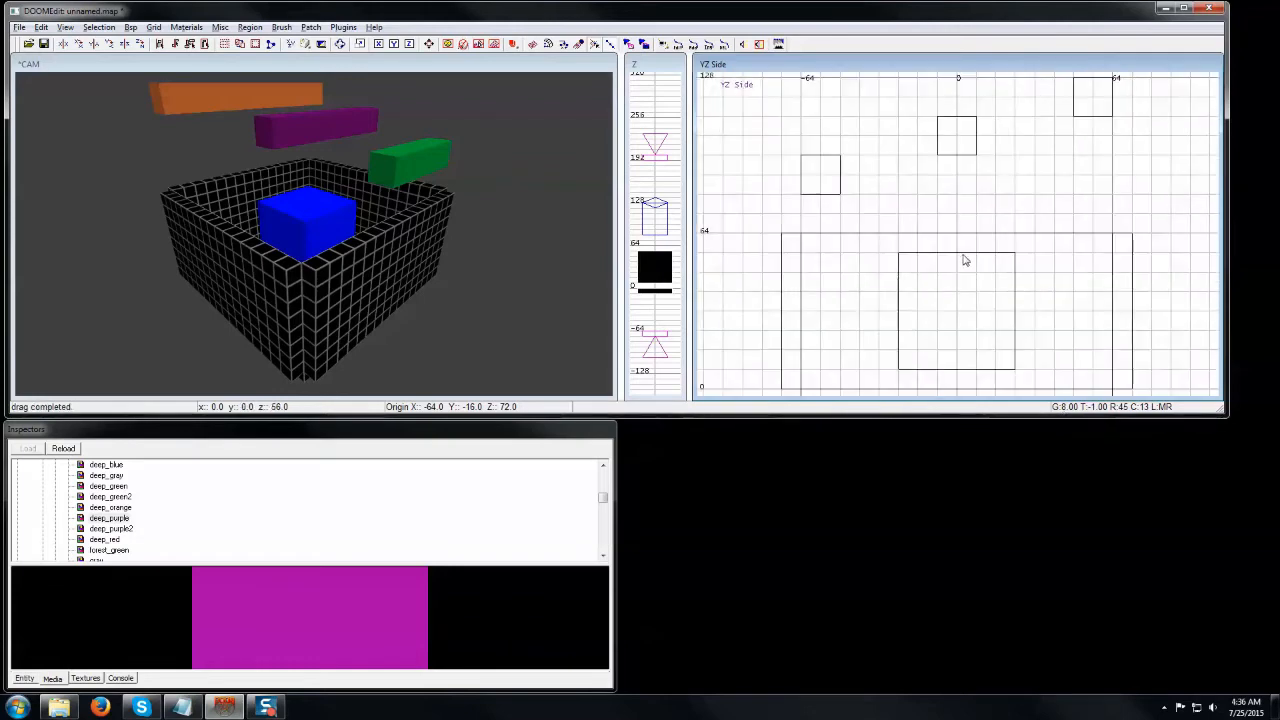
scroll(965, 260, down, 2)
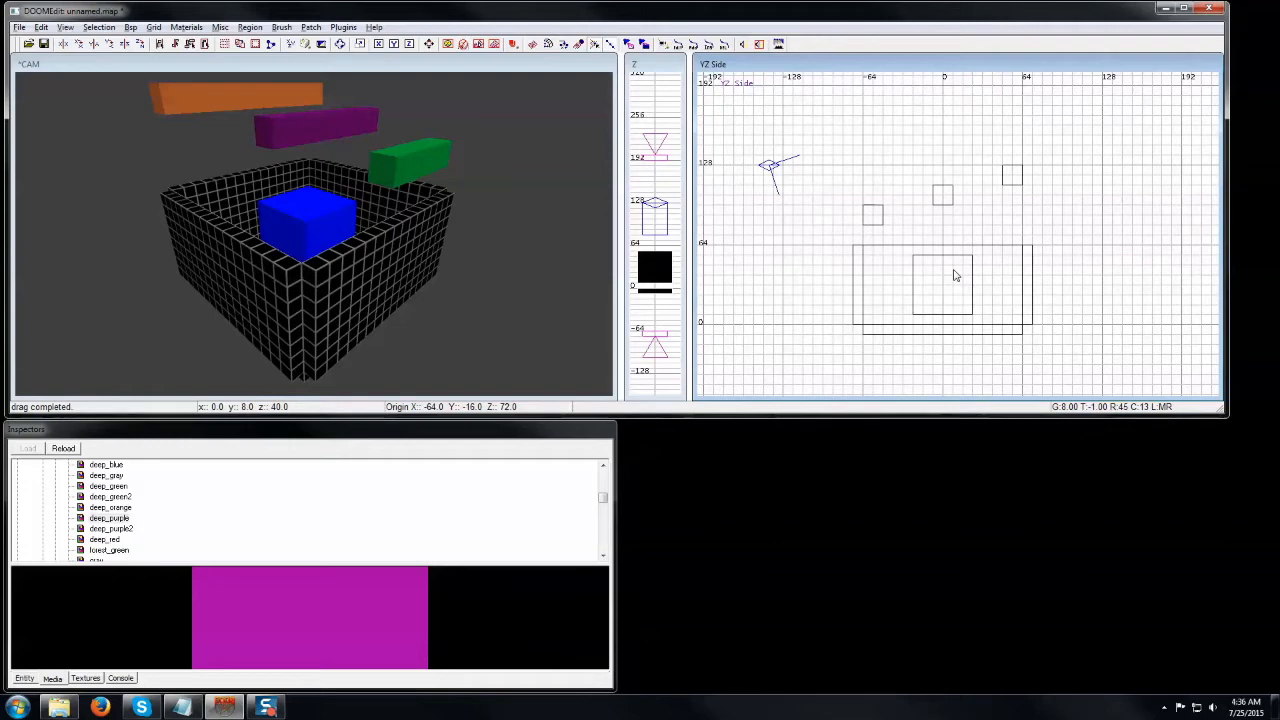
Toggle the 2D grid off and back on, and review the available grid sizes and their shortcuts
key(0)
key(0)
key(0)
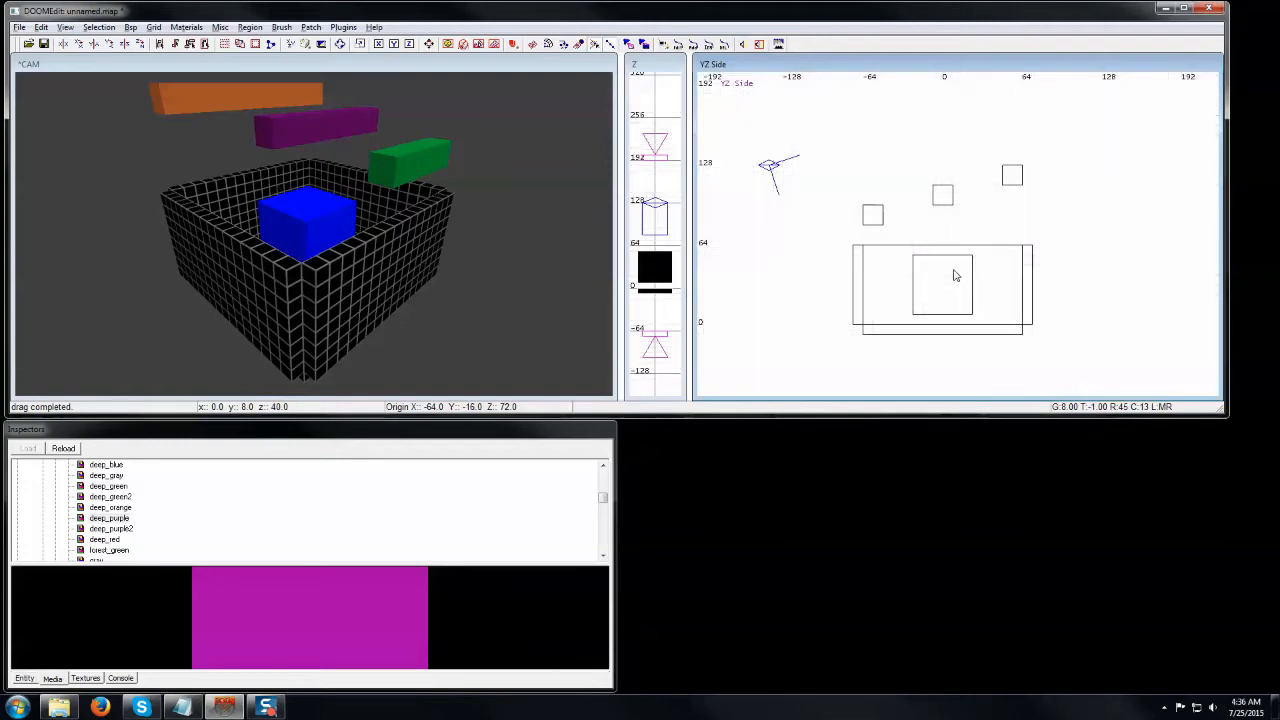
key(0)
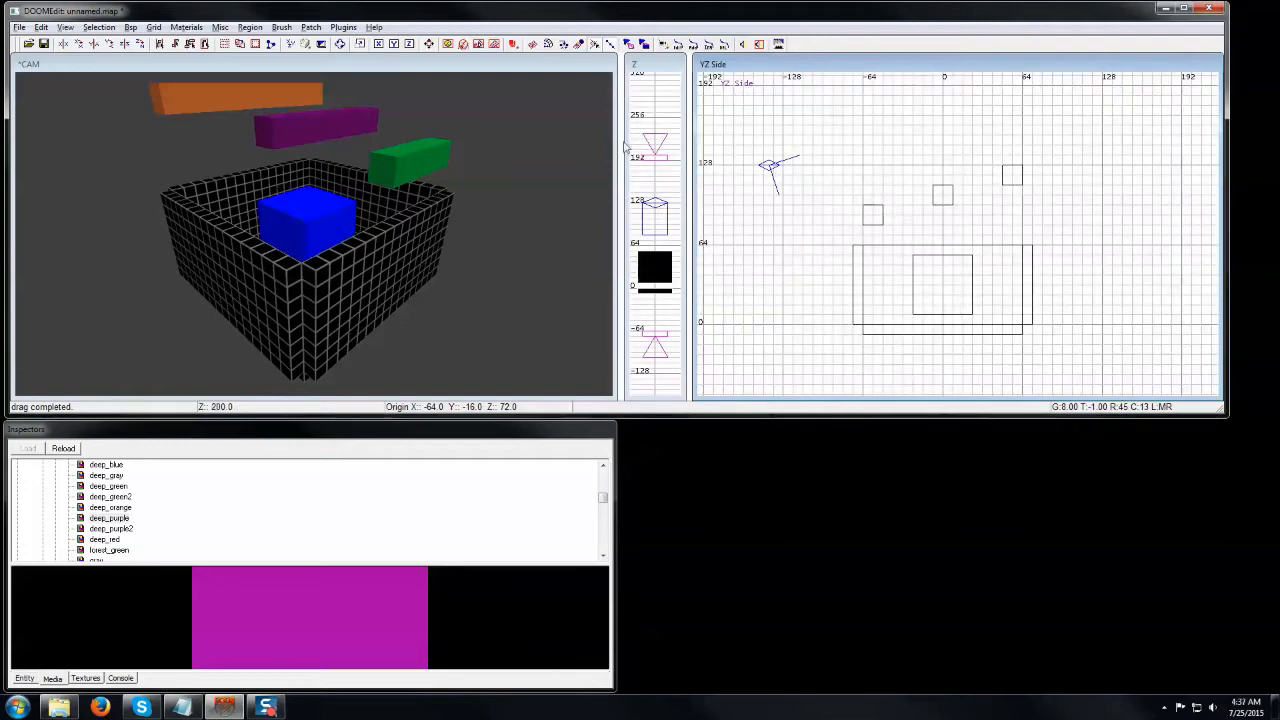
click(154, 27)
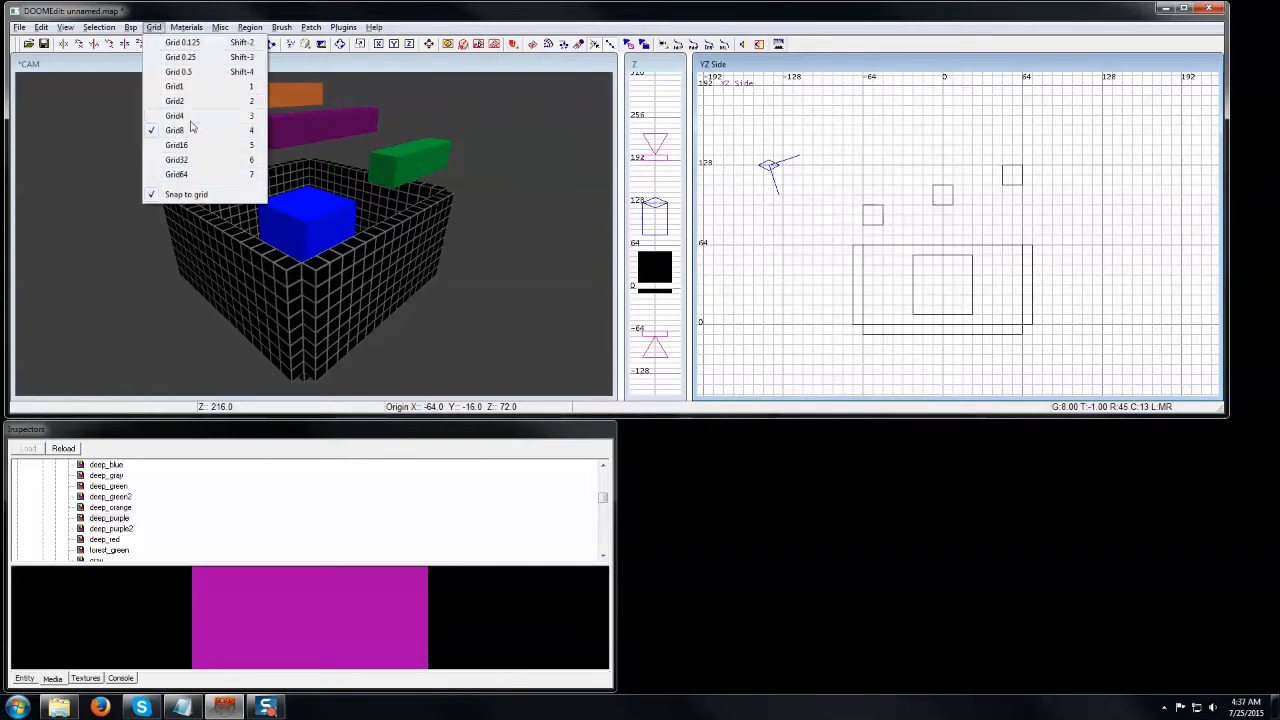
click(886, 294)
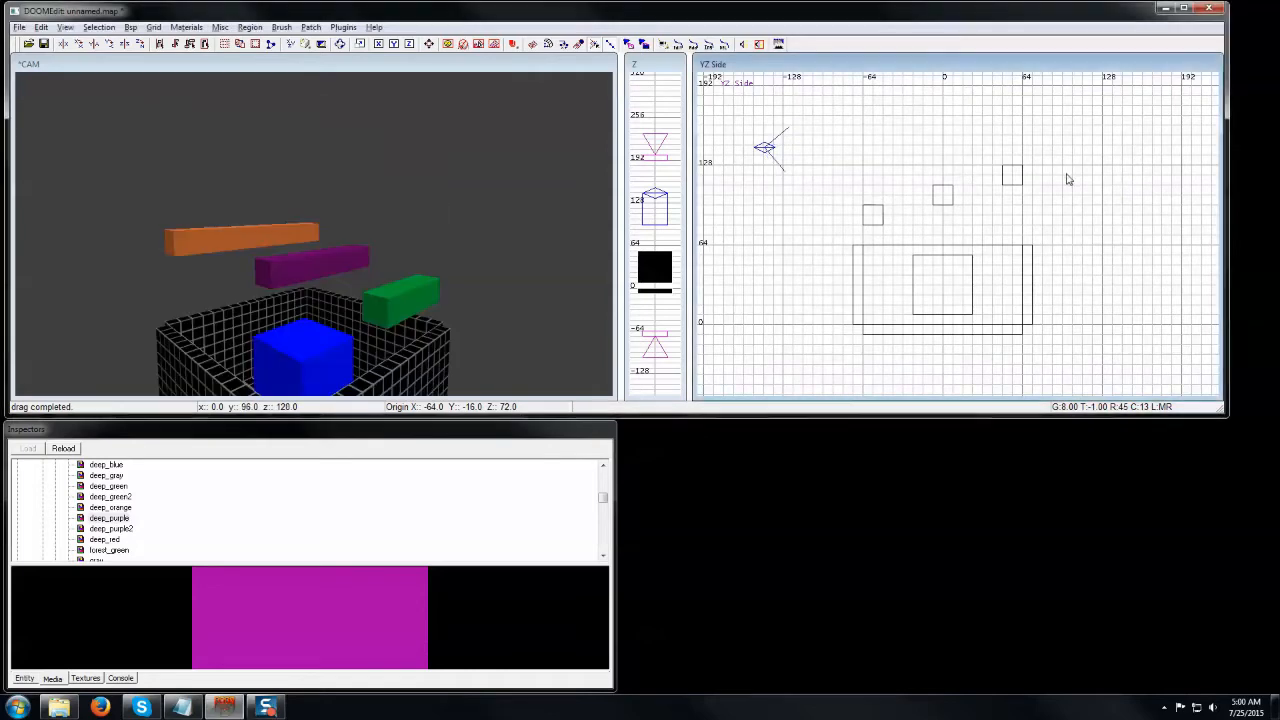
Aim the camera down at the box from the YZ Side view, and relocate it to several points around the floating beams
middle_click(1068, 179)
middle_drag(1068, 179, 1103, 328)
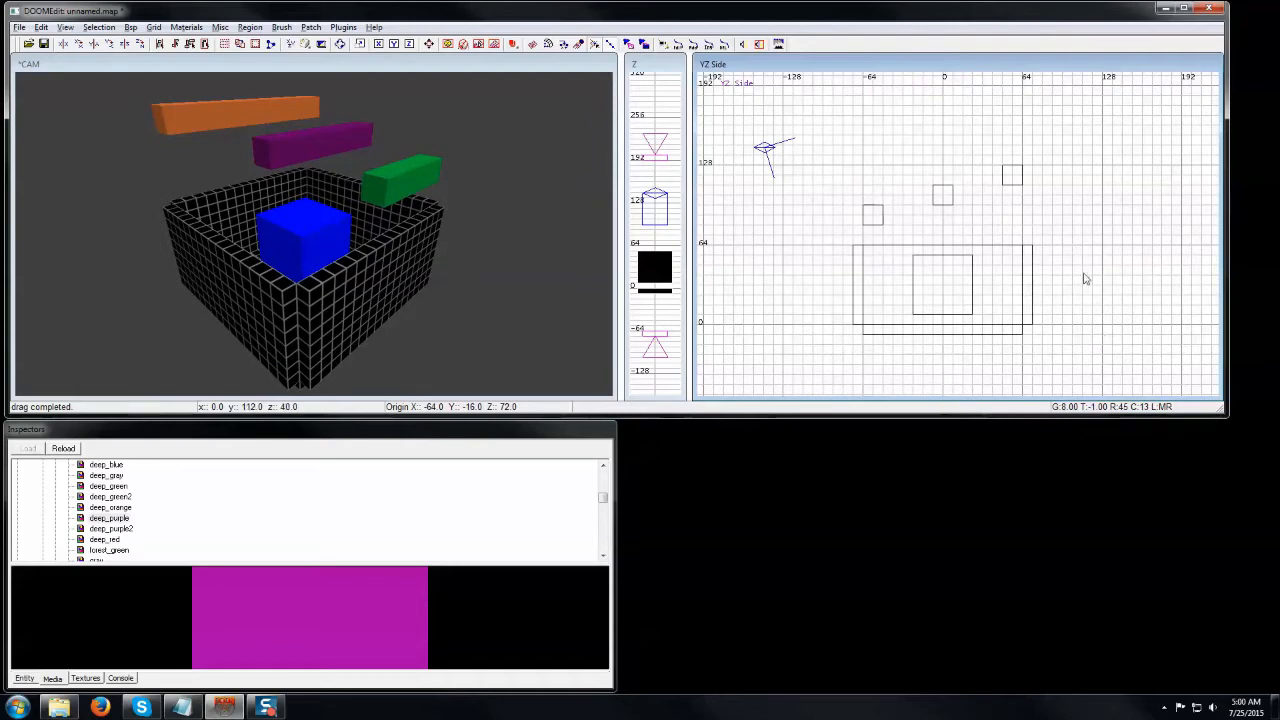
ctrl+middle_click(832, 169)
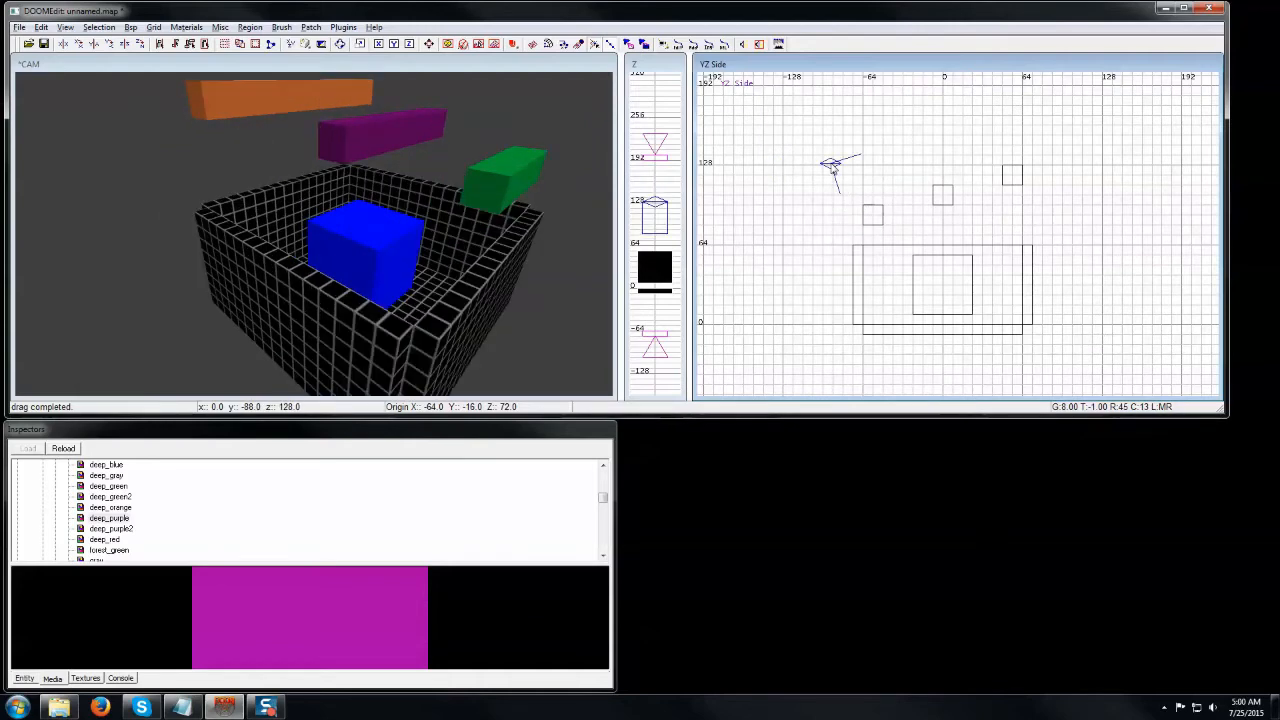
ctrl+middle_click(911, 162)
ctrl+middle_click(919, 196)
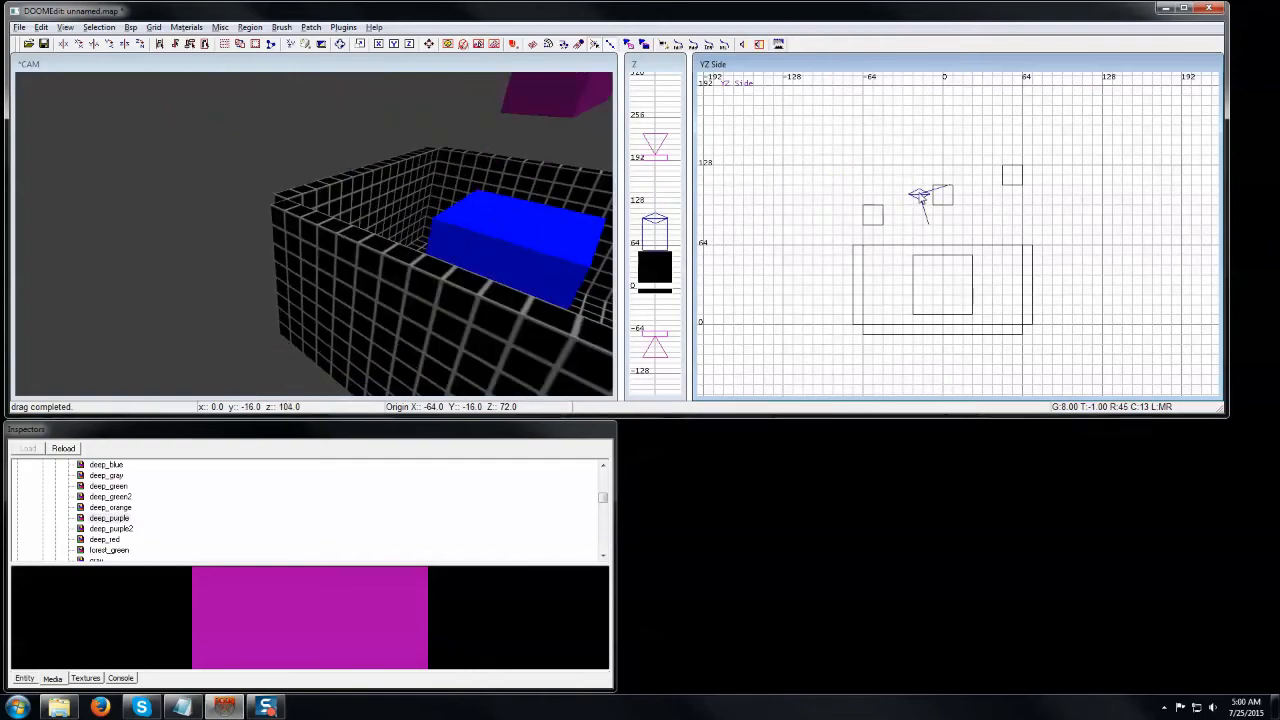
mouse_move(869, 174)
ctrl+middle_down()
mouse_move(849, 143)
mouse_move(780, 177)
mouse_move(845, 187)
mouse_move(823, 131)
mouse_move(763, 145)
ctrl+middle_up()
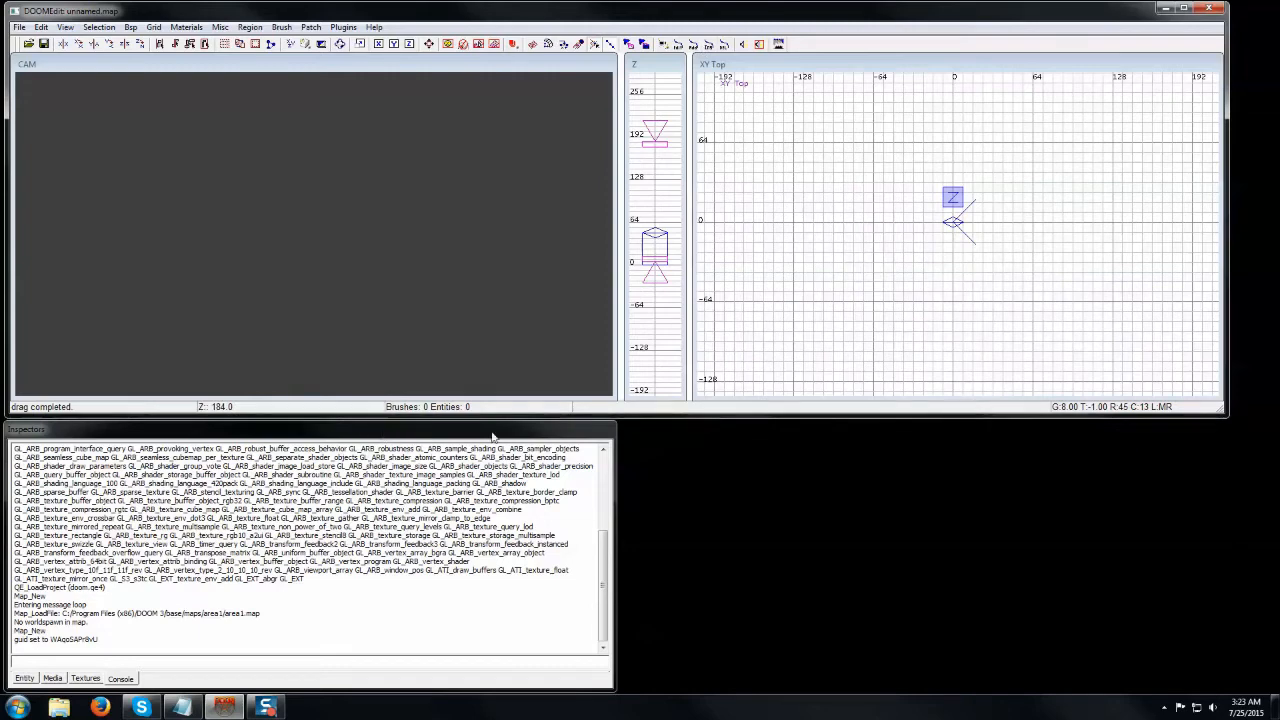
Maximize and restore the XY Top, Z and camera views and the main editor window one after another
double_click(874, 66)
double_click(867, 46)
double_click(666, 66)
double_click(666, 50)
double_click(561, 66)
double_click(571, 43)
double_click(632, 13)
double_click(628, 8)
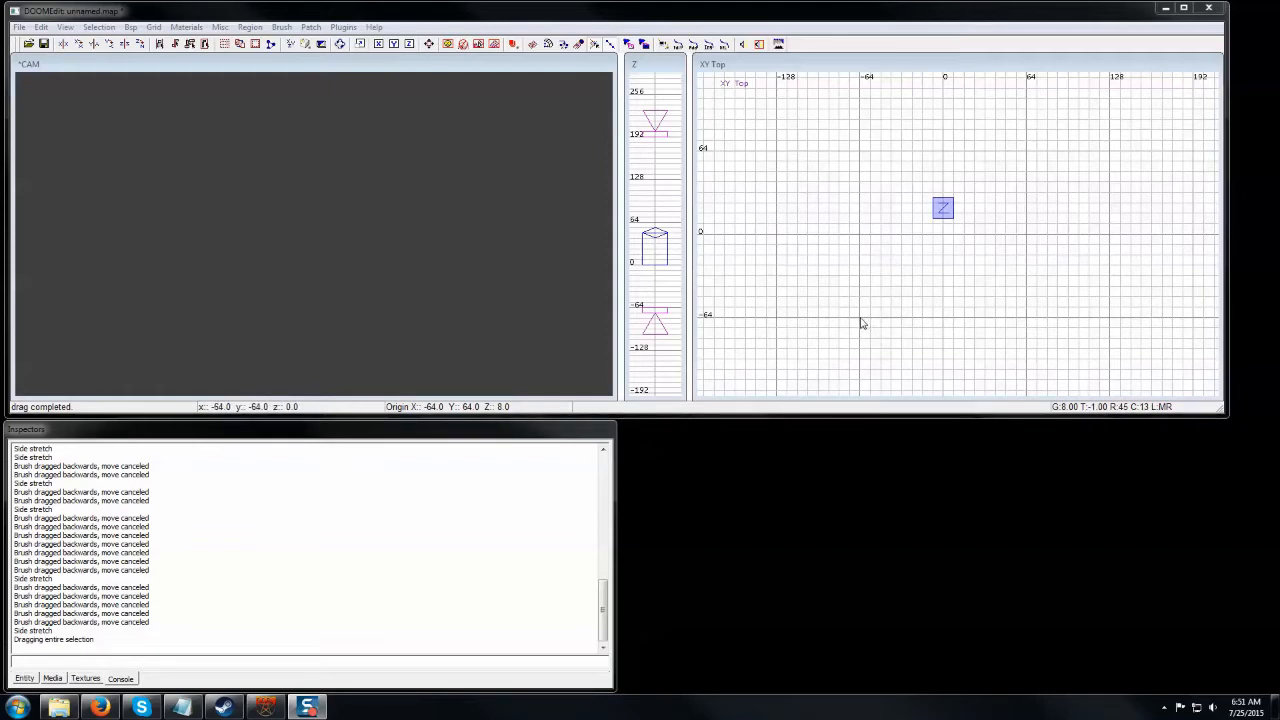
Draw a 128 by 128 by 8 unit brush centred on the origin in XY Top, and try moving it and stretching its sides
mouse_move(862, 323)
mouse_down()
mouse_move(980, 183)
mouse_move(1030, 152)
mouse_up()
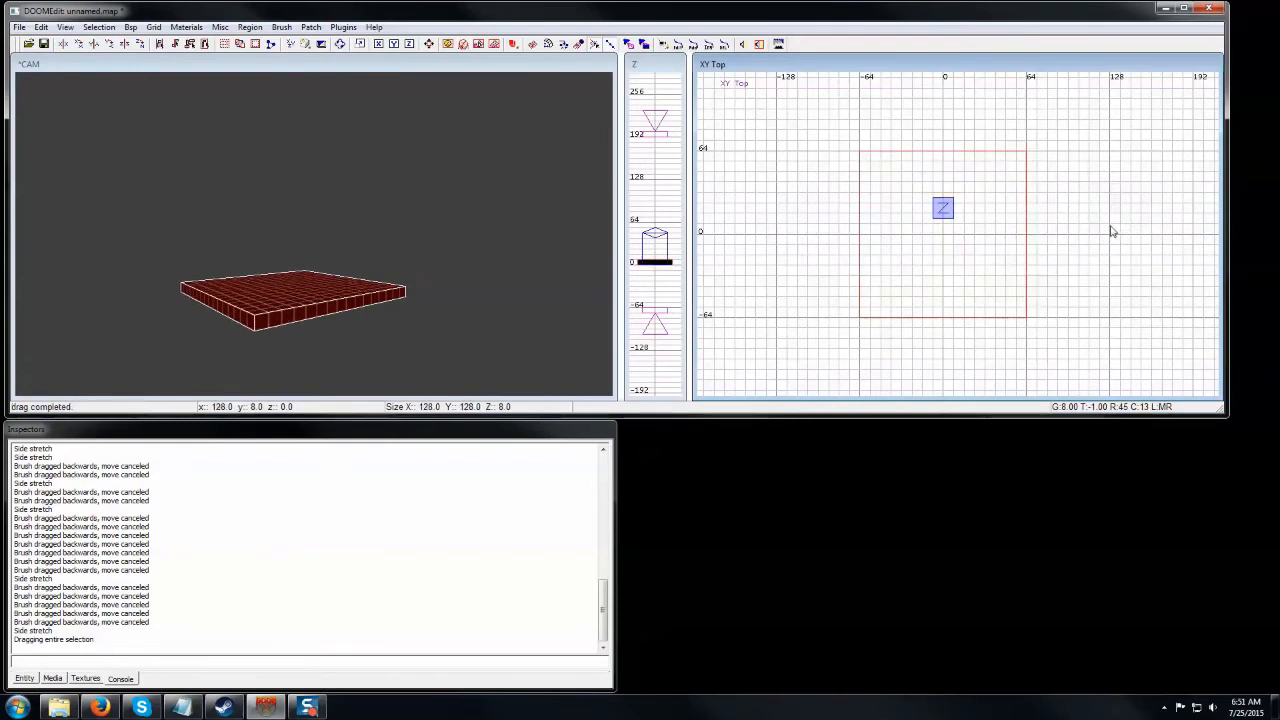
mouse_move(951, 234)
mouse_down()
mouse_move(941, 222)
mouse_move(920, 273)
mouse_move(1006, 217)
mouse_move(953, 241)
mouse_up()
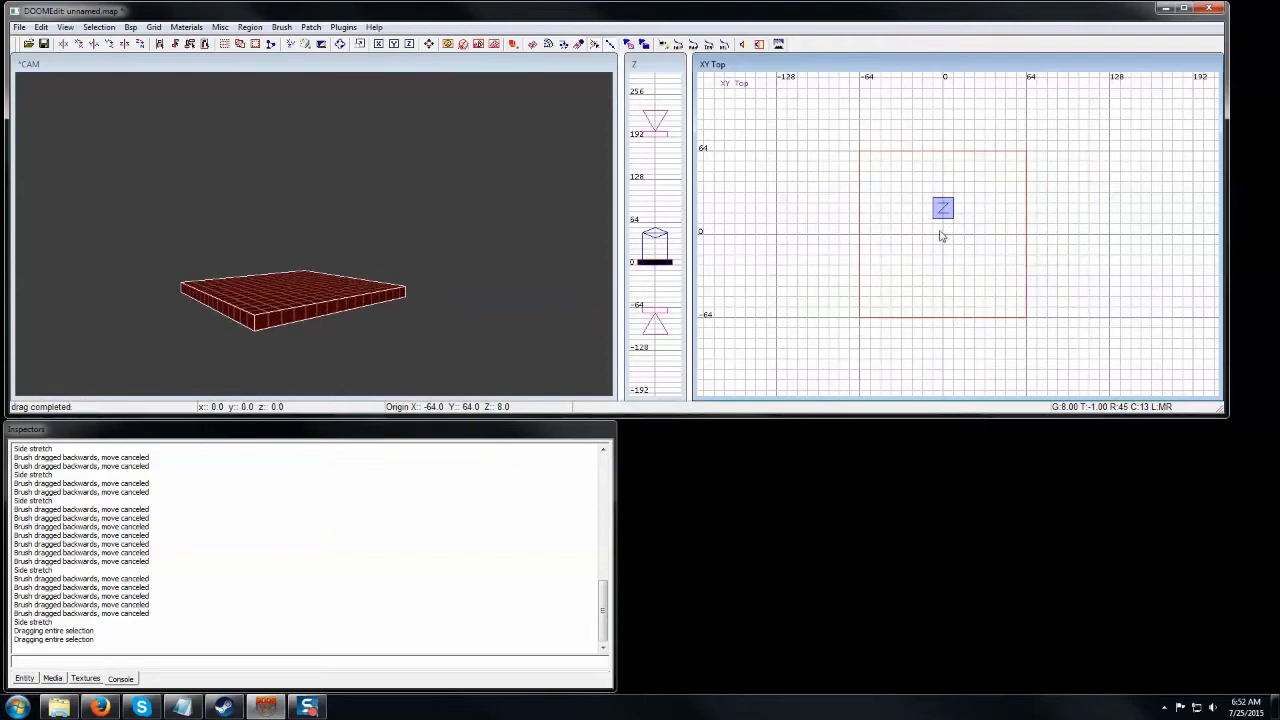
mouse_move(1043, 231)
mouse_down()
mouse_move(1111, 231)
mouse_move(1046, 229)
mouse_up()
mouse_move(1042, 140)
mouse_down()
mouse_move(1067, 112)
mouse_move(1031, 143)
mouse_up()
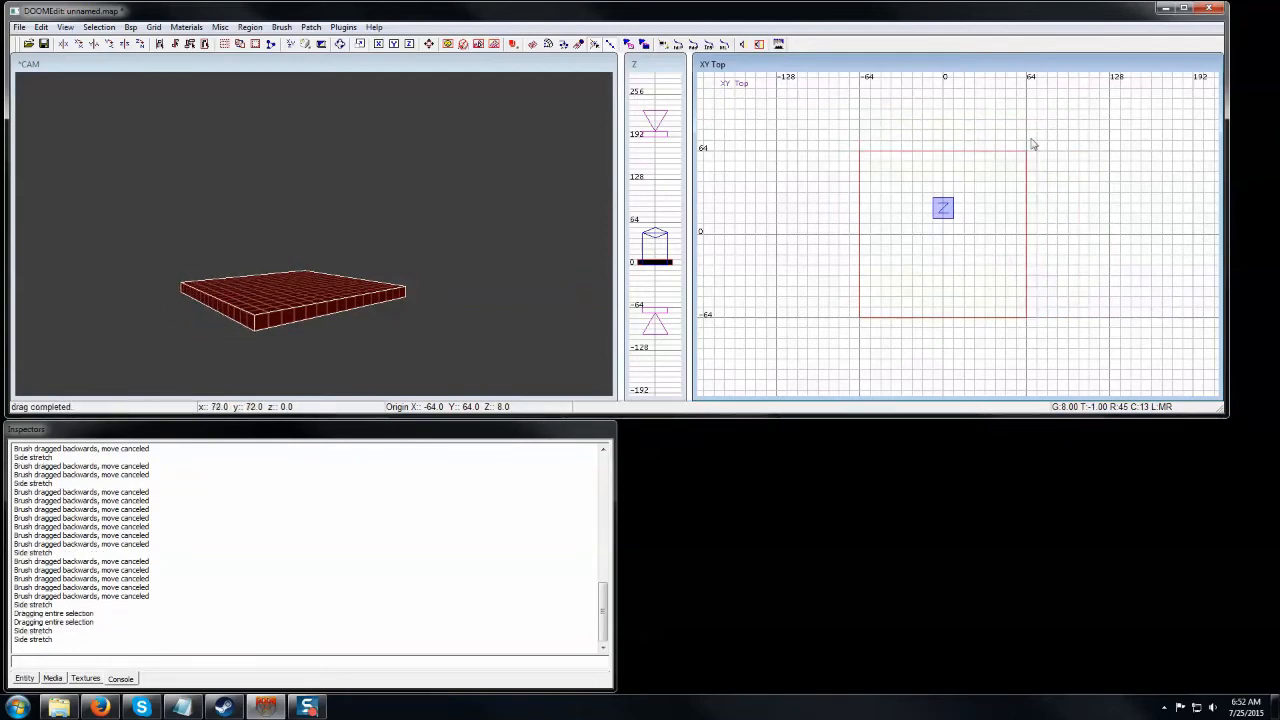
Try stretching the square brush from the Z view and the camera view
mouse_move(662, 223)
mouse_down()
mouse_move(670, 181)
mouse_move(673, 238)
mouse_up()
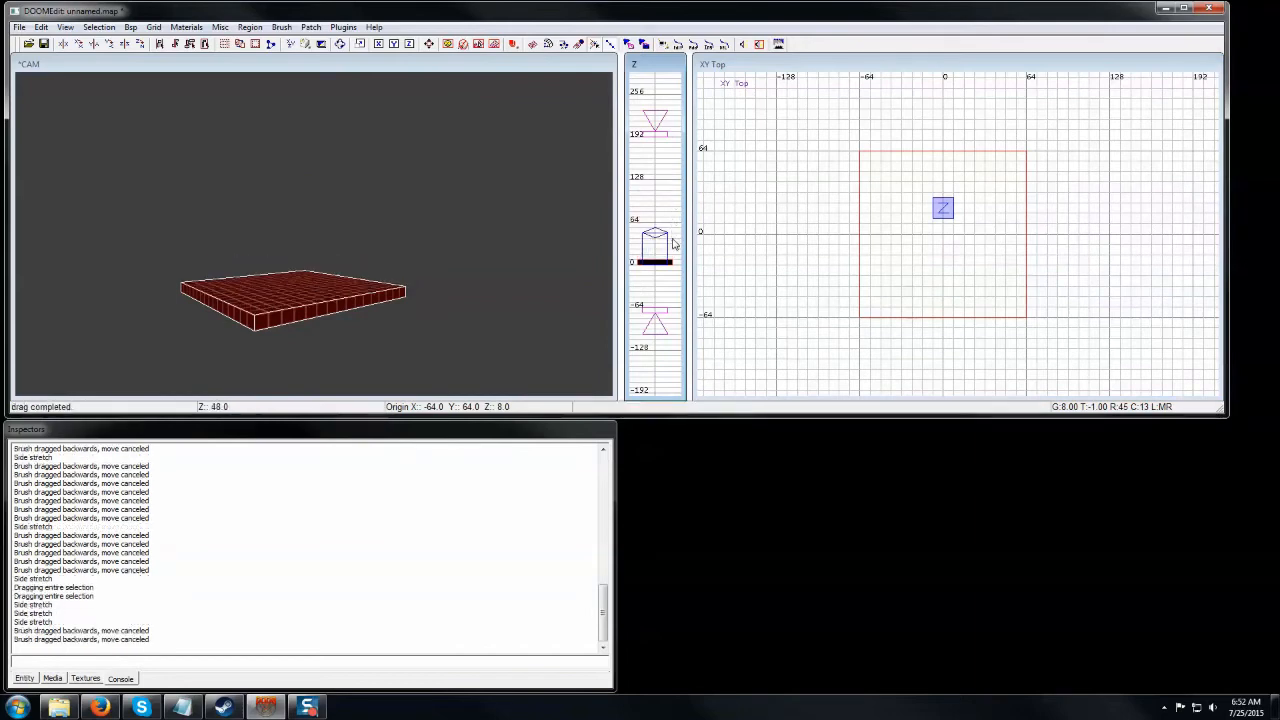
mouse_move(667, 286)
mouse_down()
mouse_move(667, 336)
mouse_move(666, 283)
mouse_up()
mouse_move(308, 240)
mouse_down()
mouse_move(317, 175)
mouse_move(305, 240)
mouse_move(246, 257)
mouse_move(294, 249)
mouse_move(302, 263)
mouse_up()
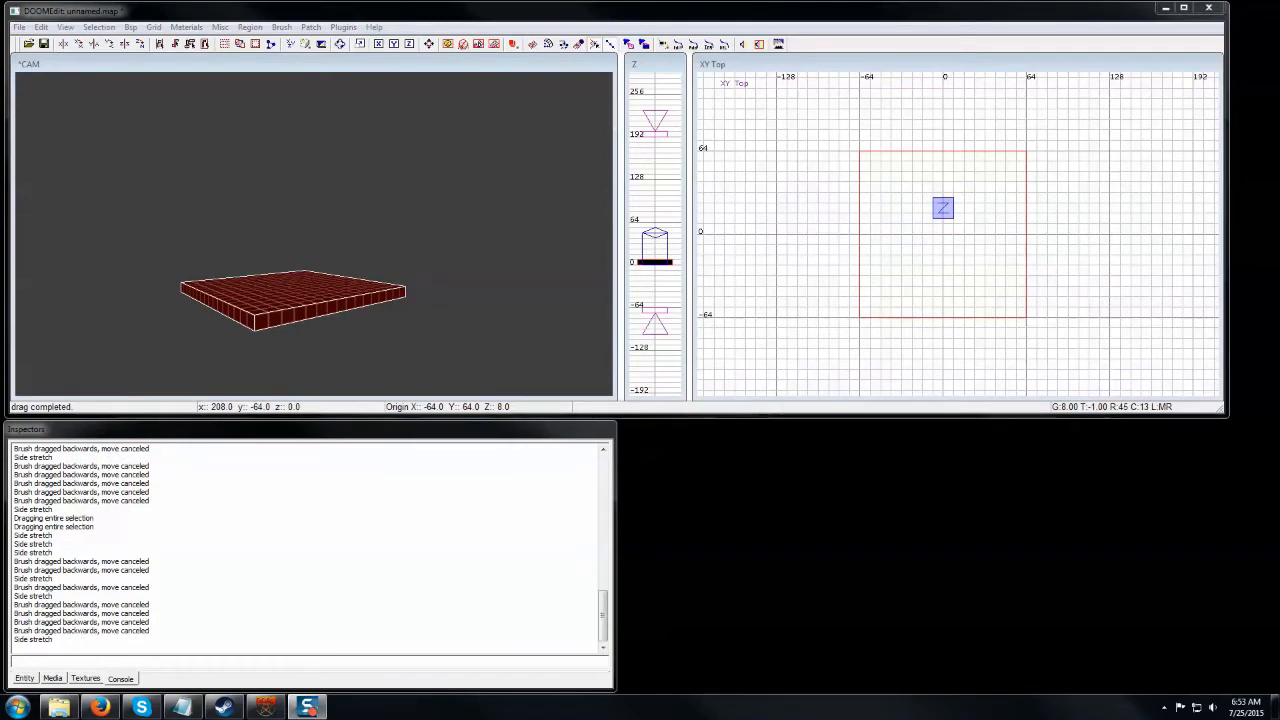
click(1094, 306)
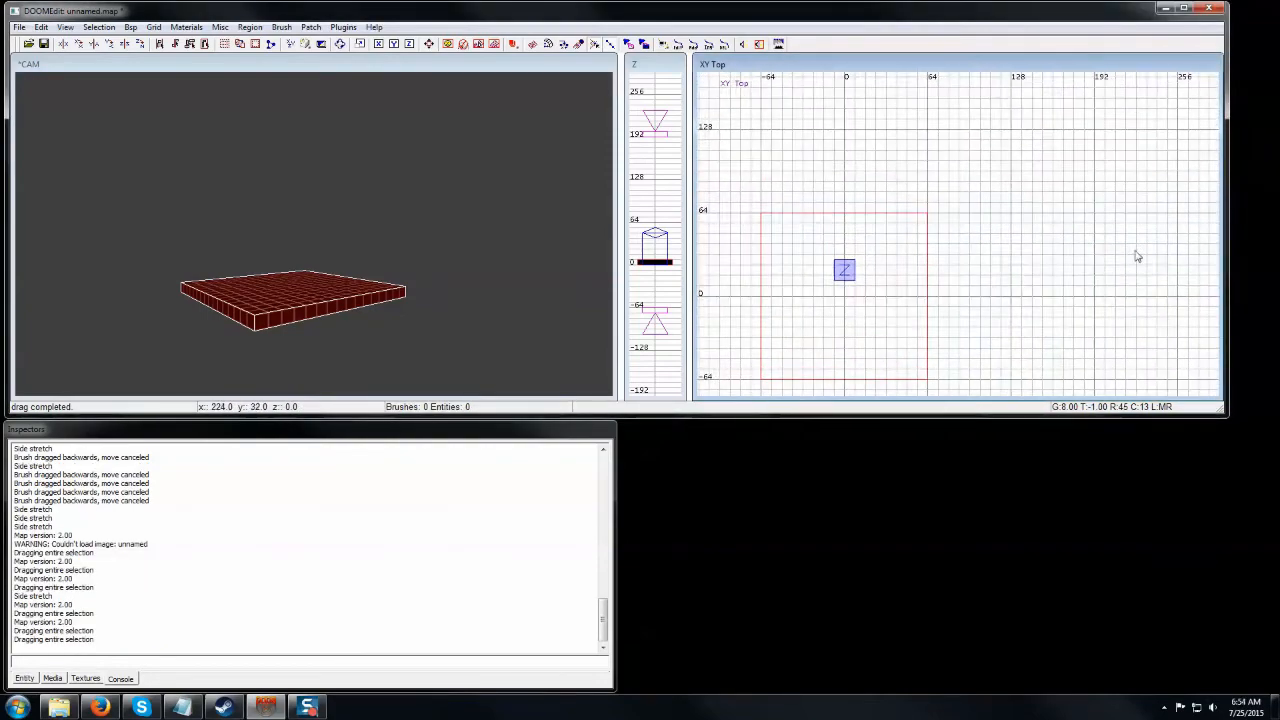
Clone the square brush twice in XY Top, placing the copies in a row 192 units apart along X
scroll(1135, 252, down, 4)
right_drag(1120, 262, 1069, 248)
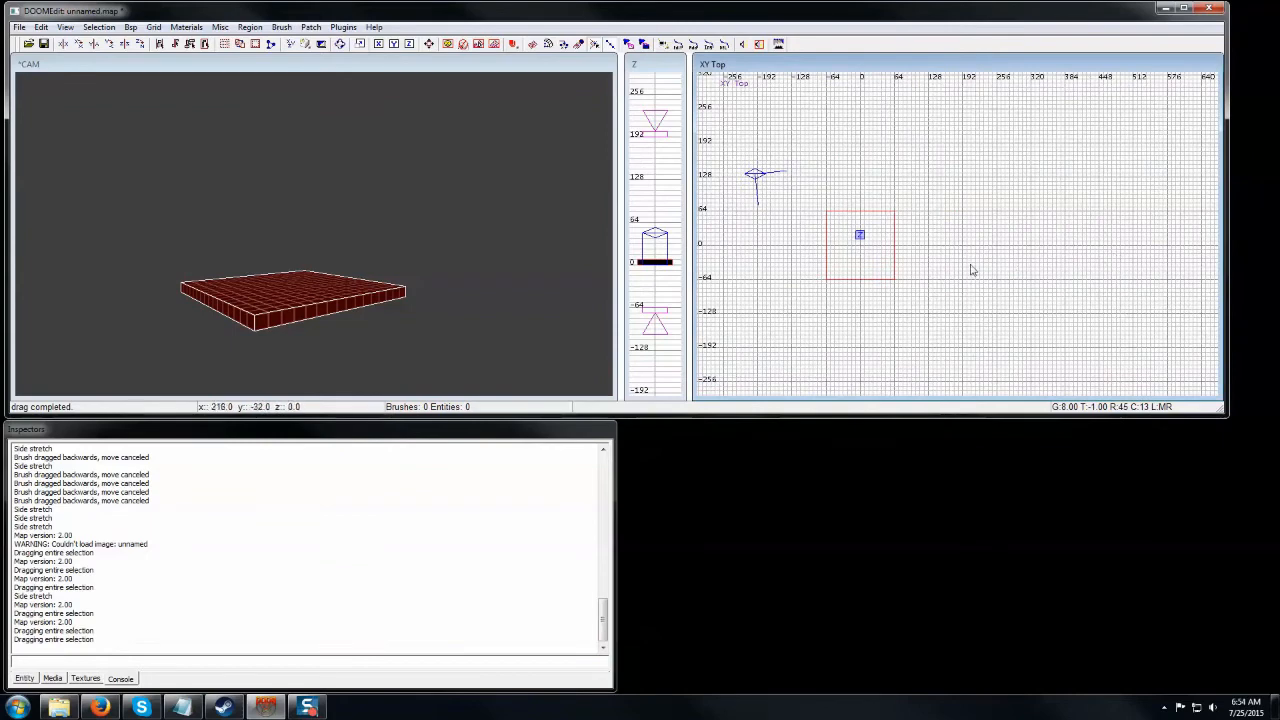
key(space)
drag(871, 261, 1074, 260)
key(space)
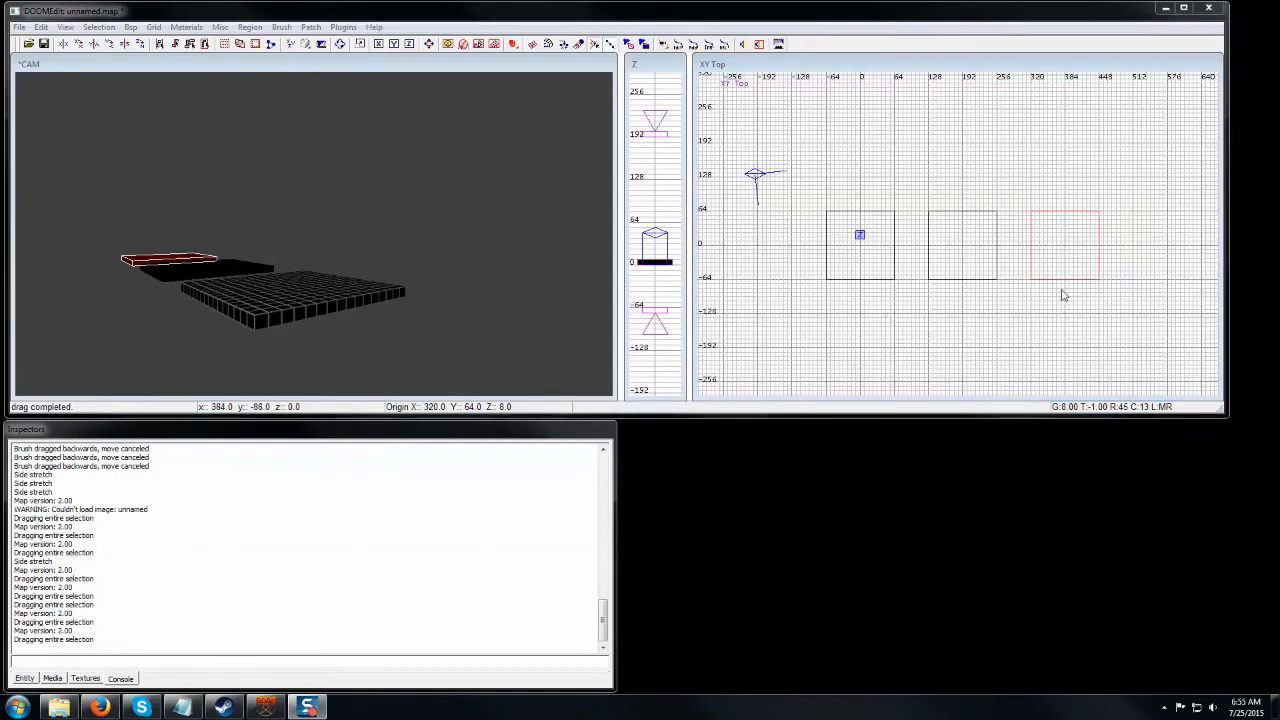
Delete the two cloned brushes while keeping the original, and try selecting and deselecting the remaining brush
shift+click(986, 277)
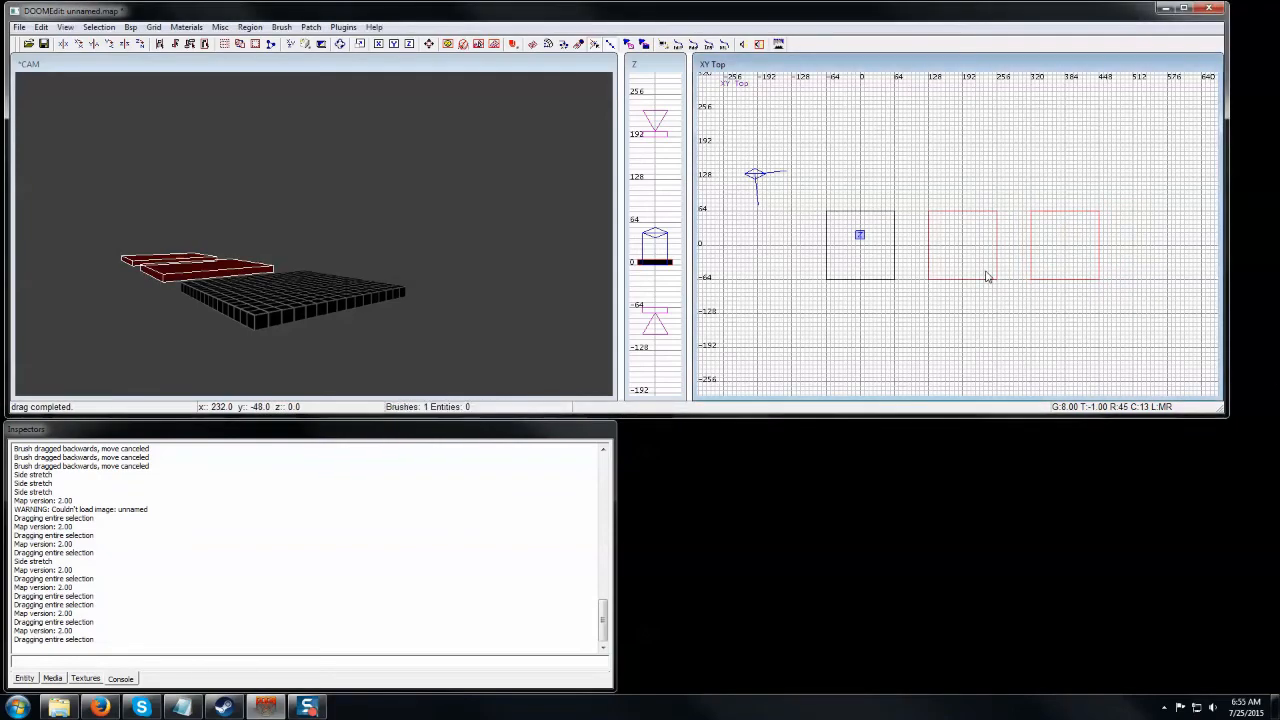
shift+click(871, 275)
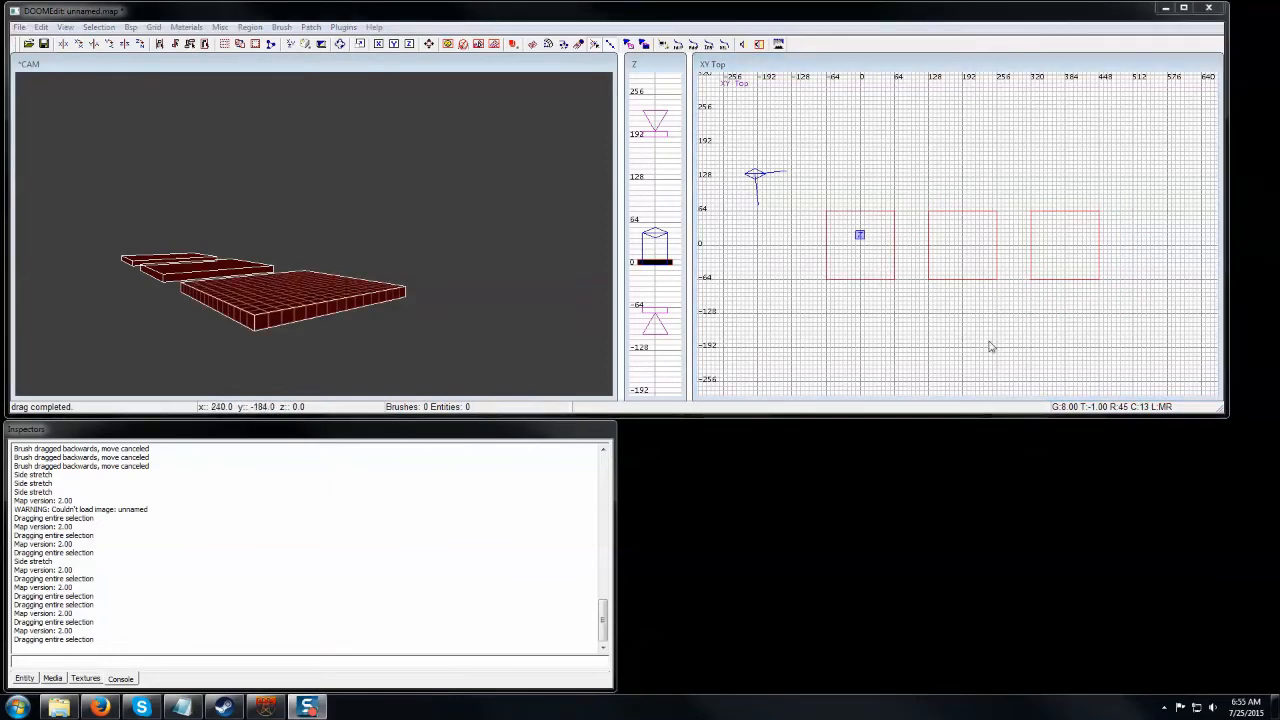
shift+click(883, 277)
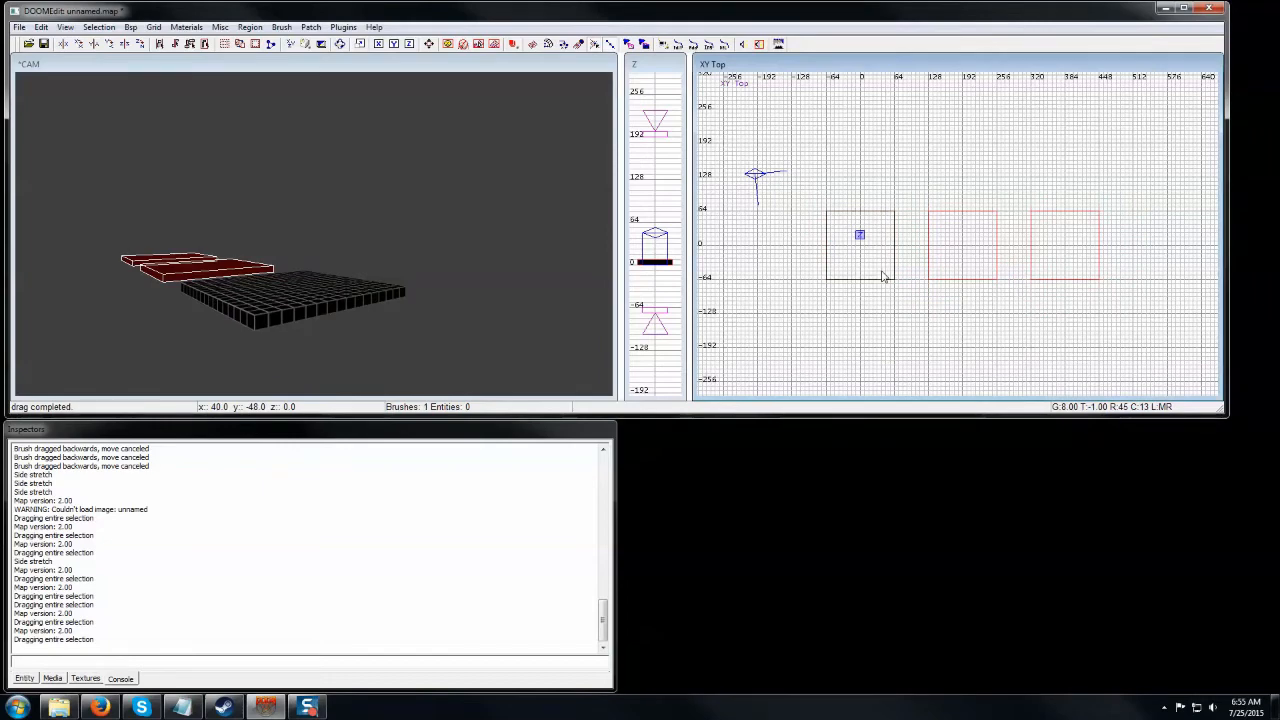
key(BackSpace)
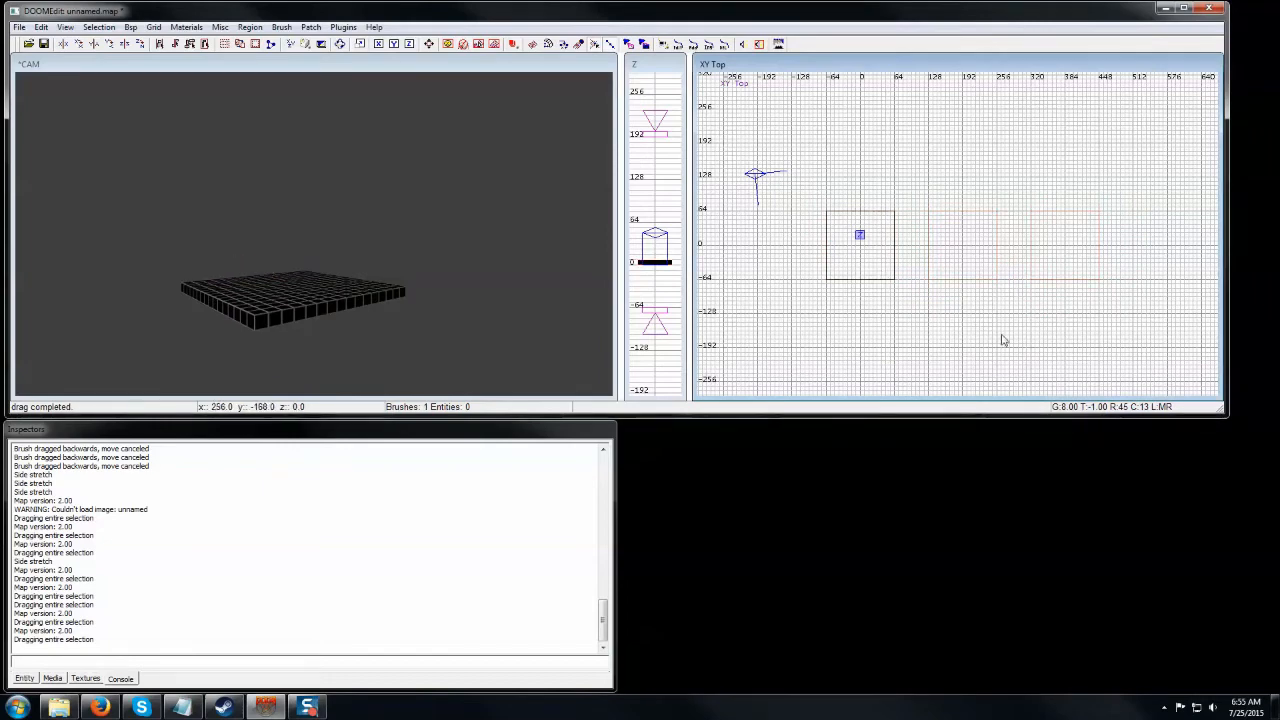
shift+click(865, 279)
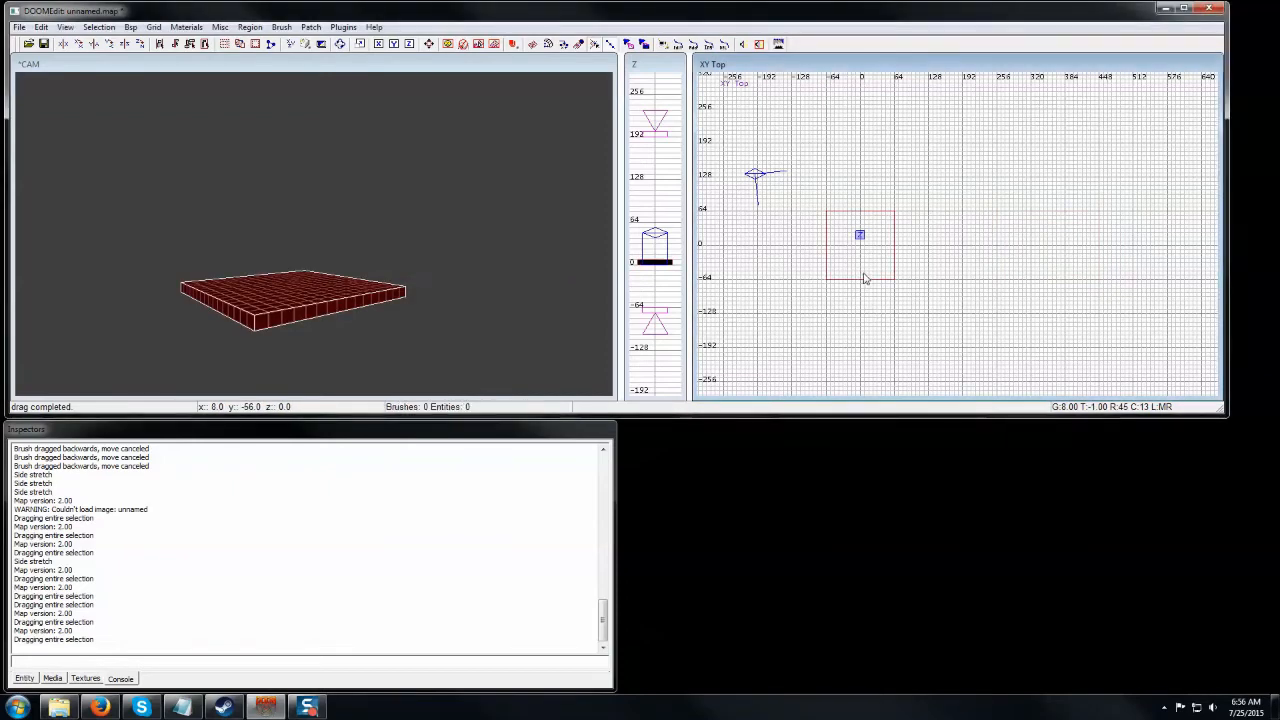
key(Escape)
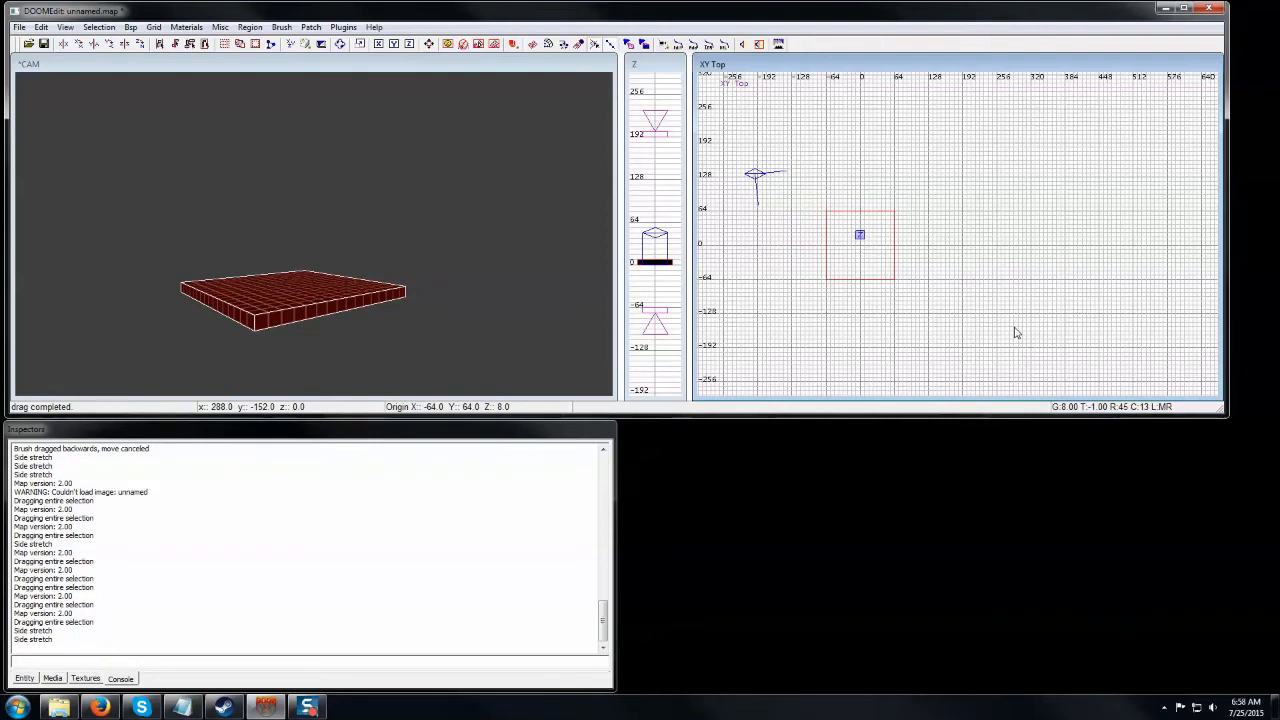
Move the selected brush down and up repeatedly along Z in 8-unit grid increments
key(KP_Subtract)
key(KP_Subtract)
key(KP_Subtract)
key(KP_Add)
key(KP_Add)
key(KP_Add)
key(KP_Add)
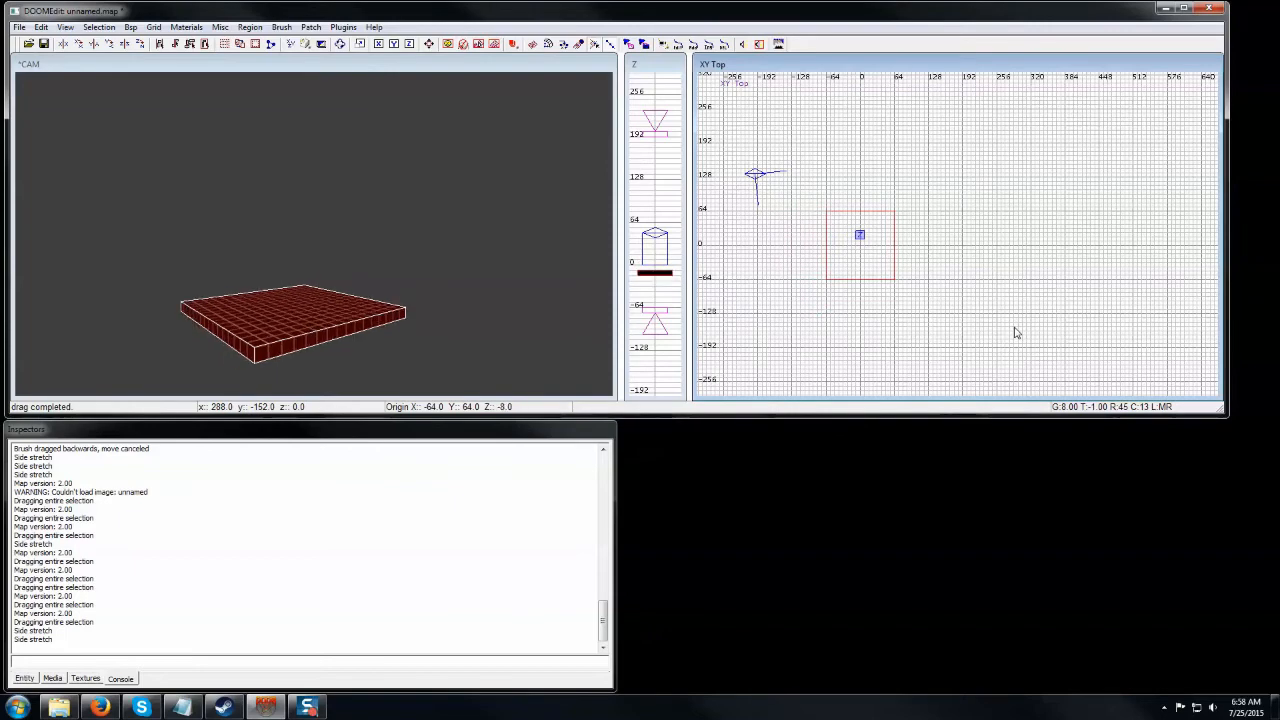
key(KP_Add)
key(KP_Add)
key(KP_Add)
key(KP_Subtract)
key(KP_Subtract)
key(KP_Subtract)
key(KP_Subtract)
key(KP_Add)
key(KP_Add)
key(KP_Add)
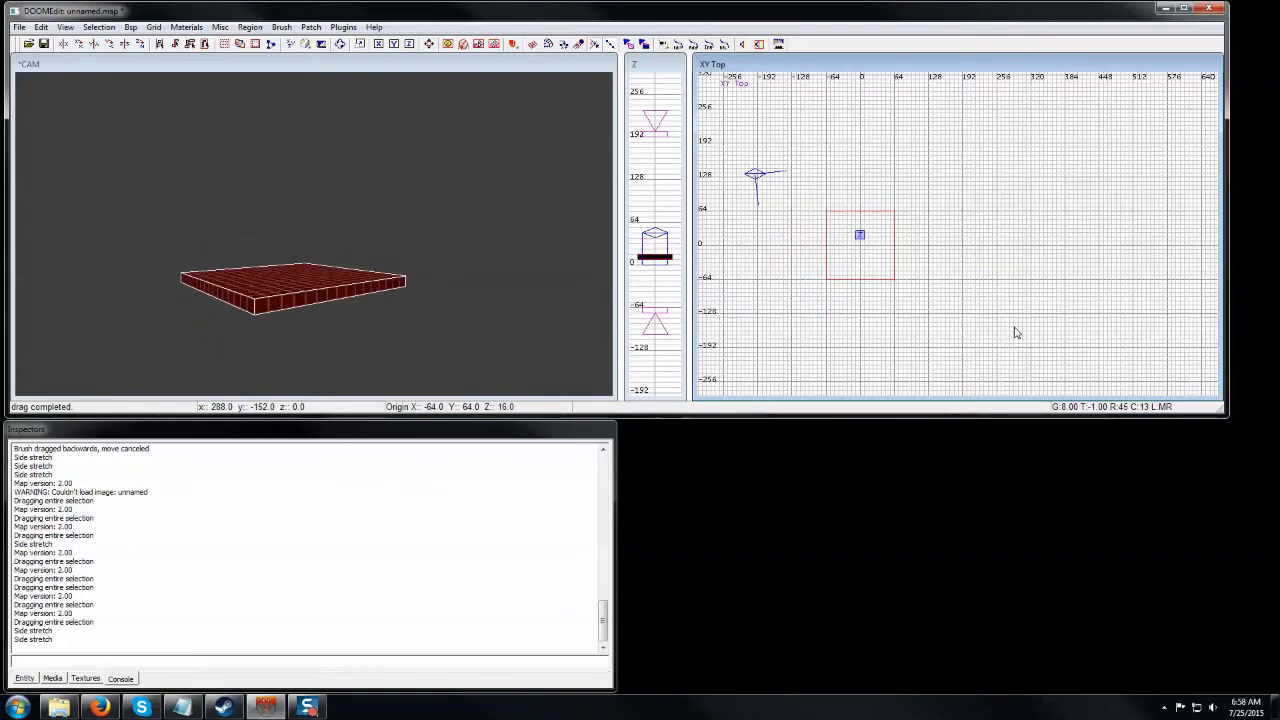
key(KP_Subtract)
key(KP_Subtract)
key(KP_Subtract)
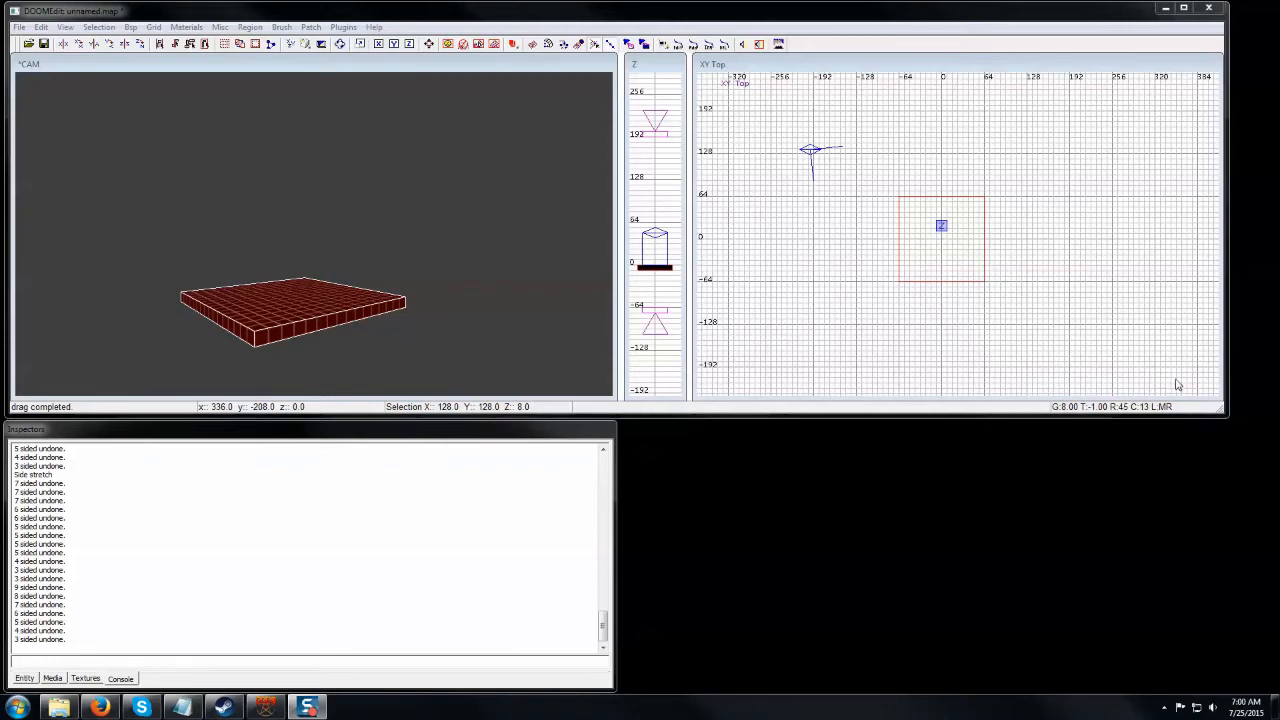
Convert the selected brush to 3, 4, 5, 6, 7 and 9 sides in turn, repeating the 9-sided conversion several times
click(1187, 386)
key(ctrl+3)
key(ctrl+4)
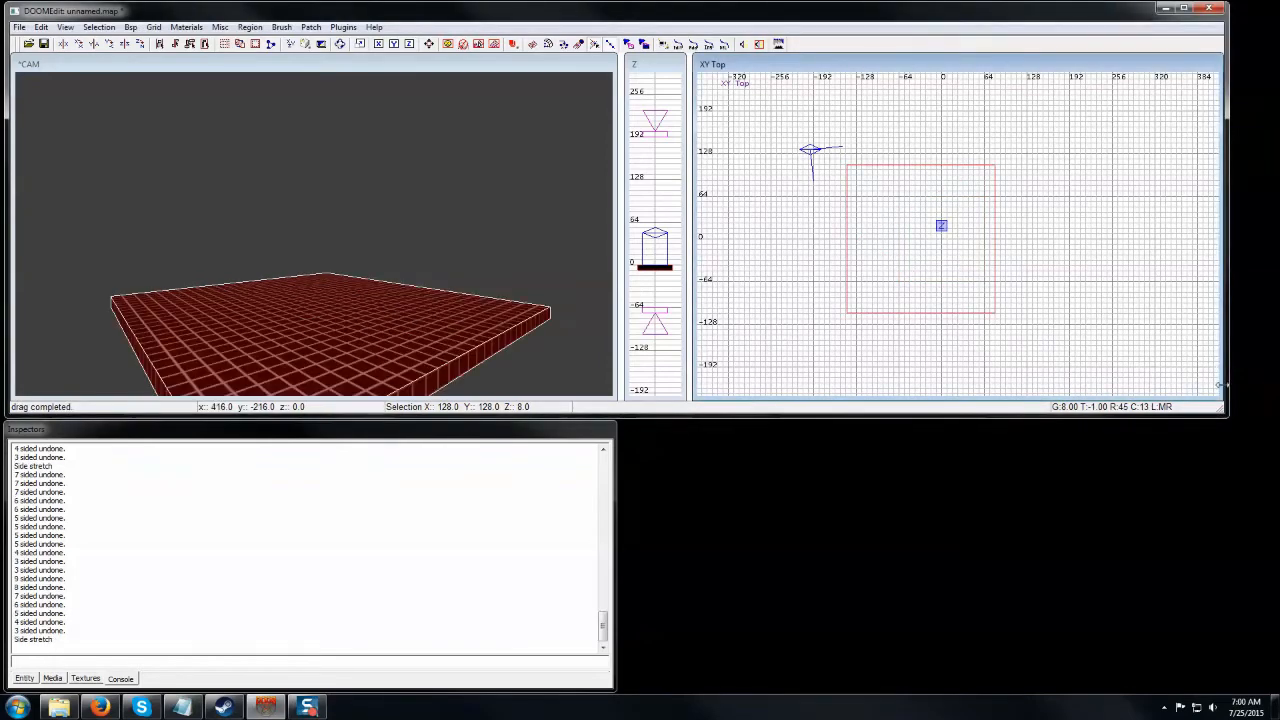
key(ctrl+5)
key(ctrl+6)
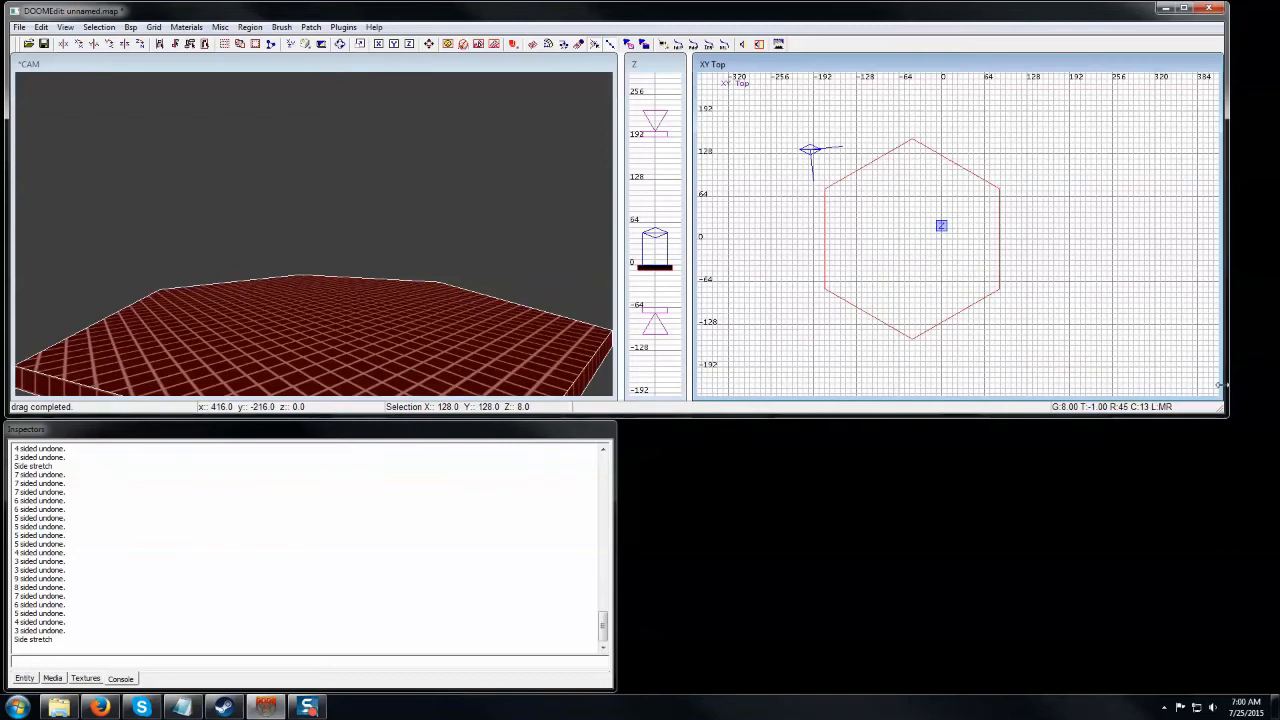
key(ctrl+7)
key(ctrl+9)
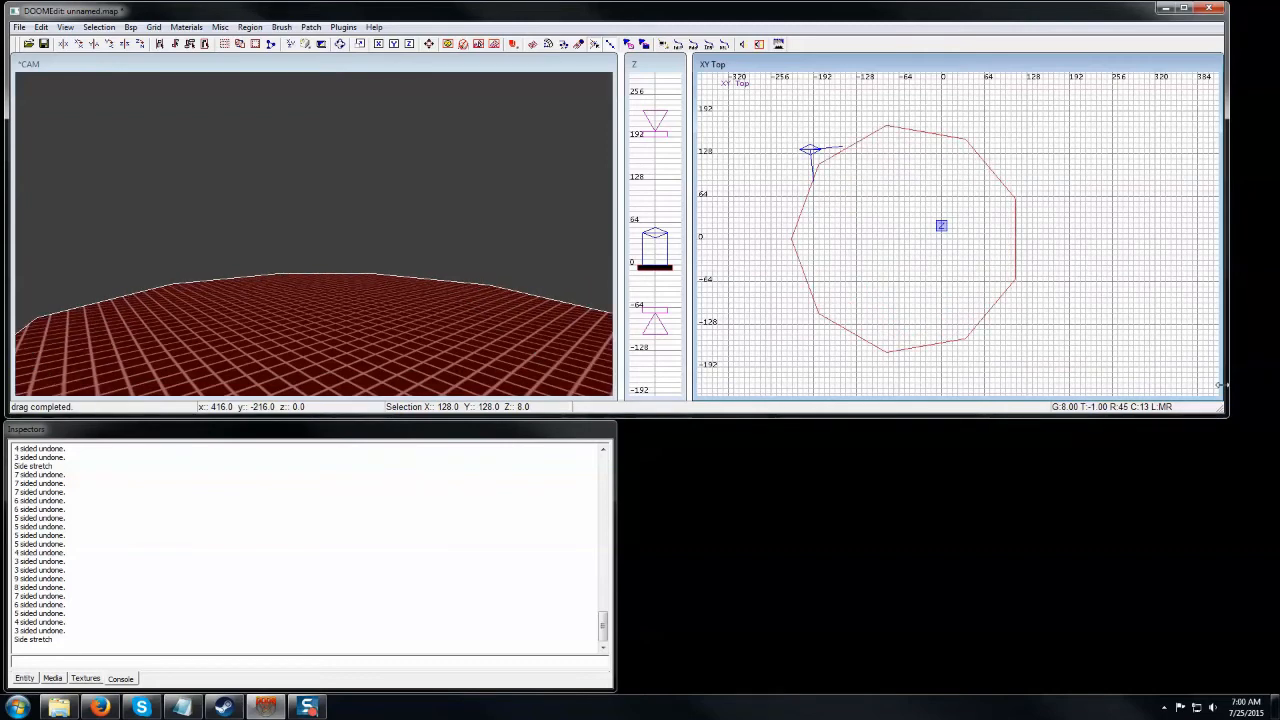
key(ctrl+9)
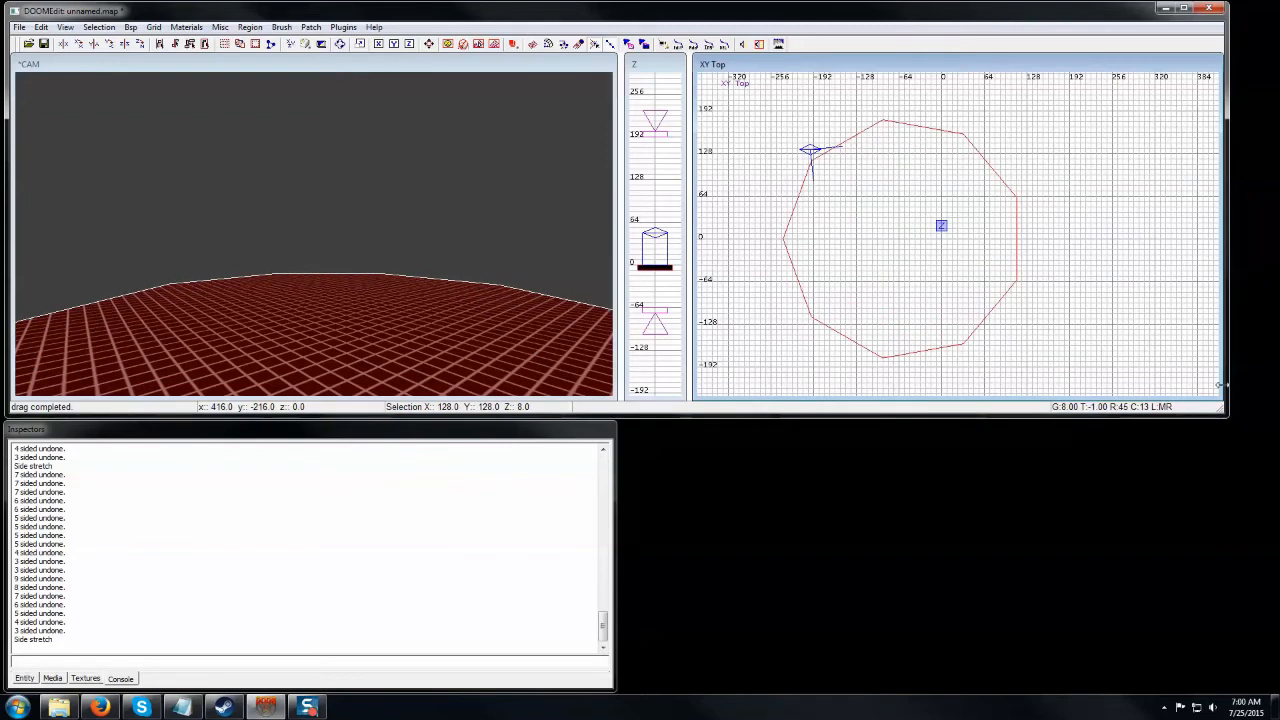
key(ctrl+9)
key(ctrl+9)
key(ctrl+9)
key(ctrl+9)
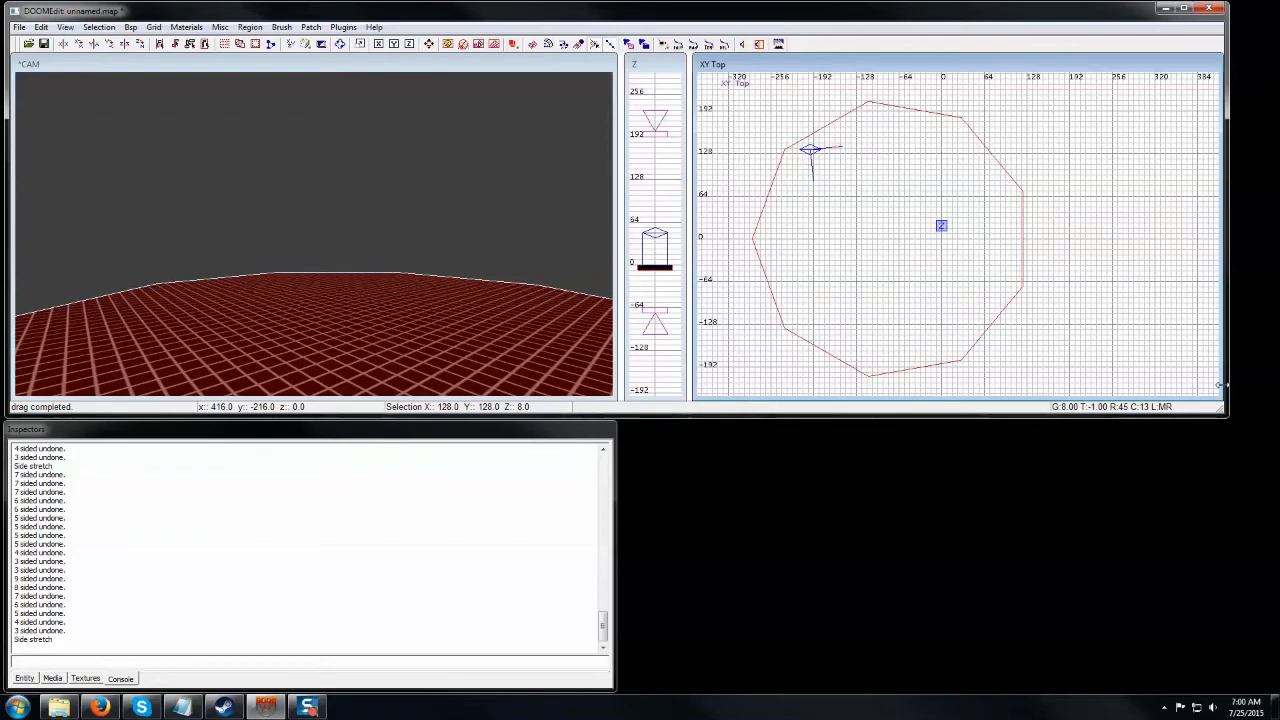
key(ctrl+9)
key(ctrl+9)
key(ctrl+9)
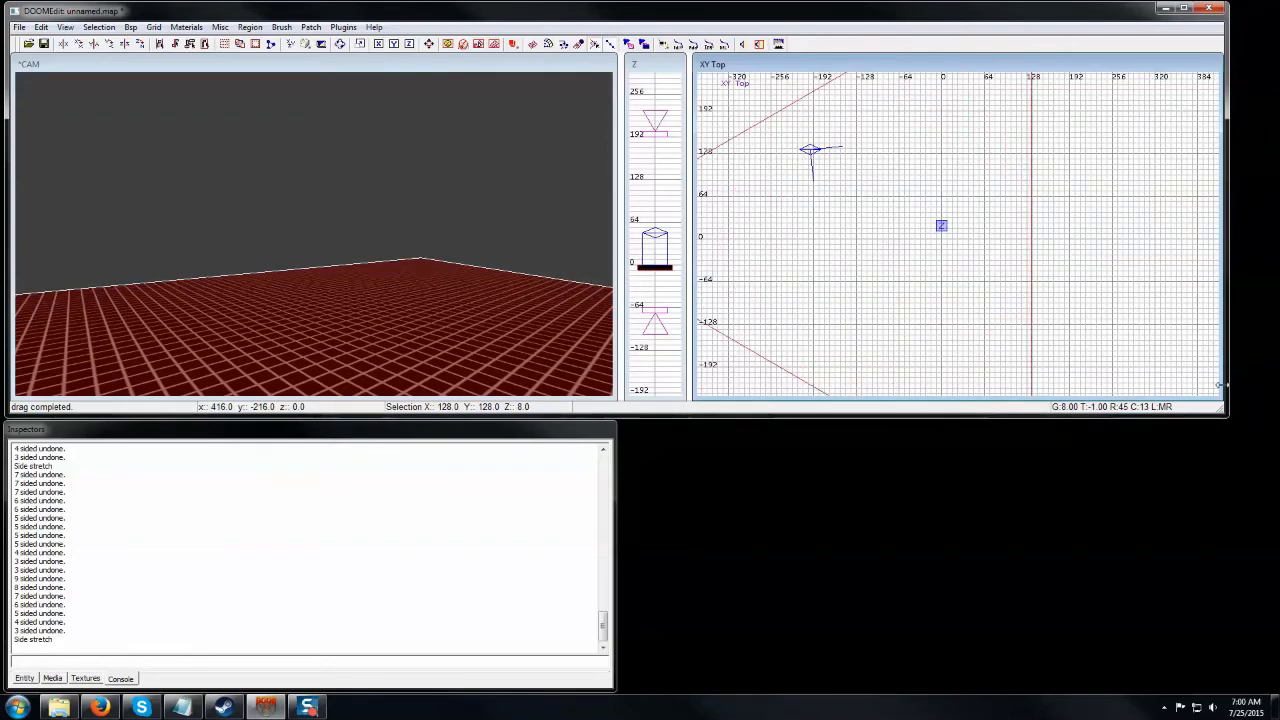
Convert the enlarged brush to 3 sides again, and to 4 sides
scroll(1150, 345, down, 8)
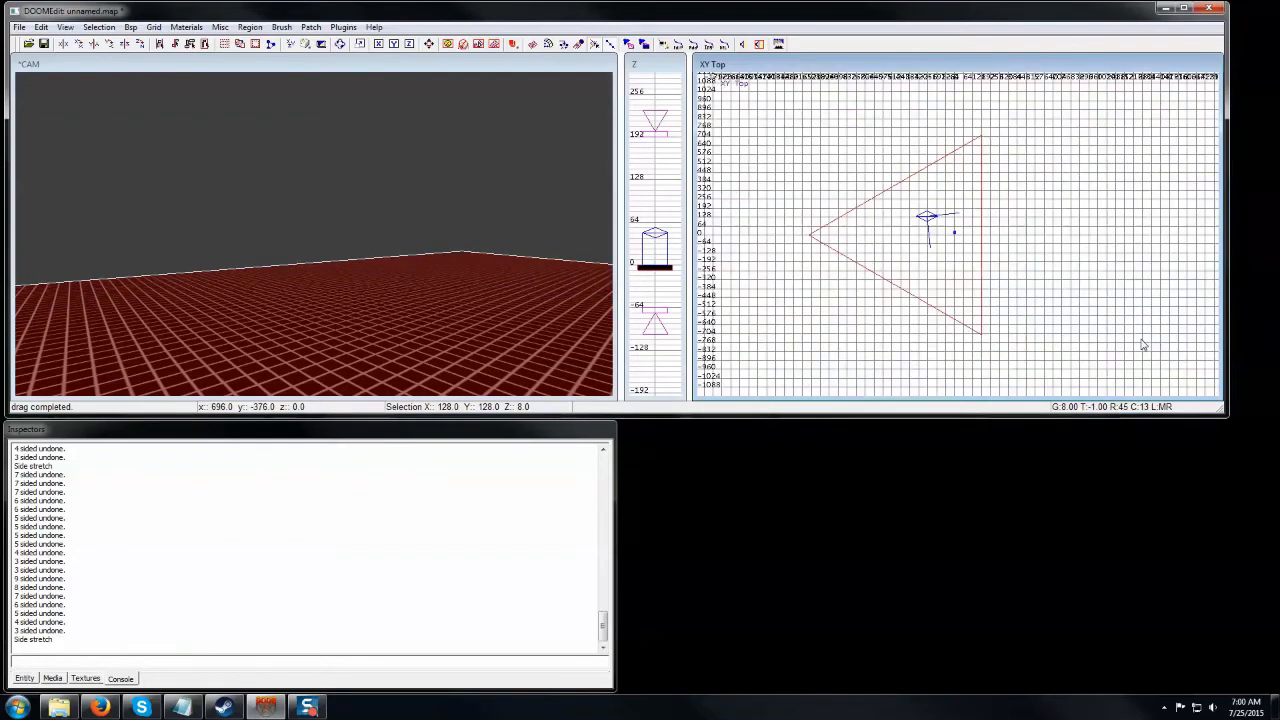
key(ctrl+3)
key(ctrl+3)
key(ctrl+4)
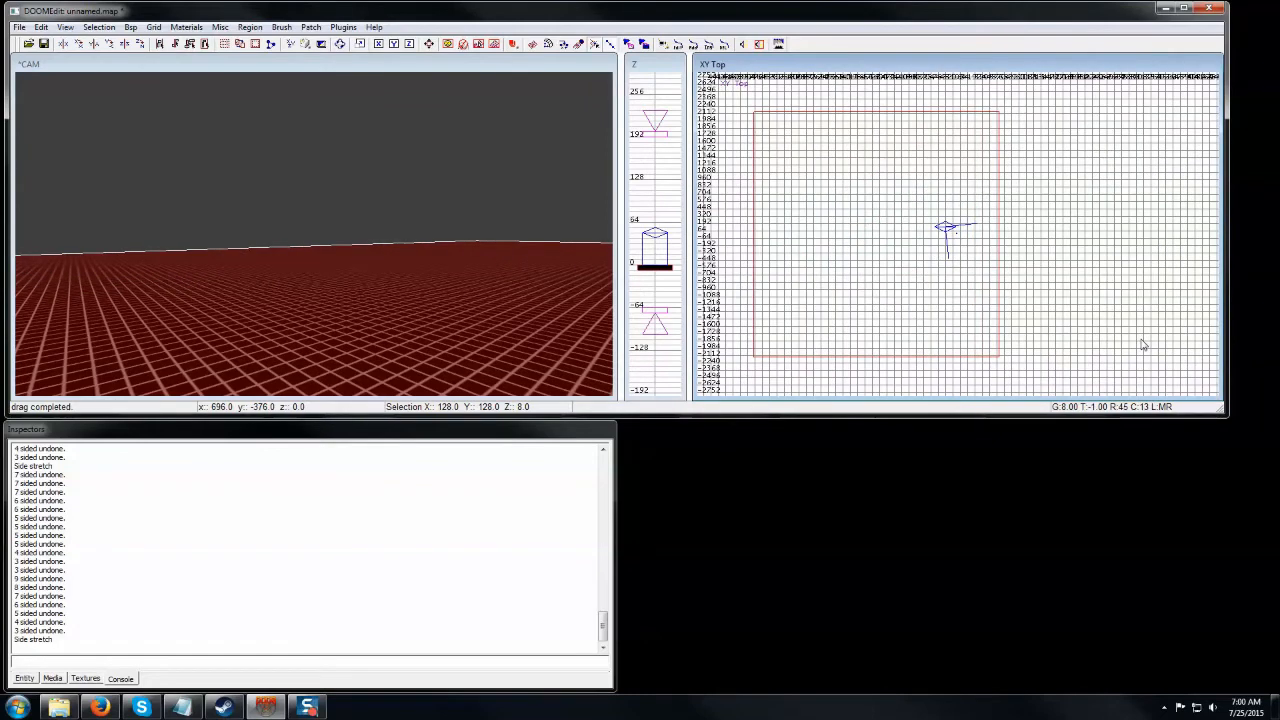
Undo all the side-count conversions back to the original 128 by 128 unit square brush
key(ctrl+z)
key(ctrl+z)
key(ctrl+z)
key(ctrl+z)
key(ctrl+z)
key(ctrl+z)
key(ctrl+z)
key(ctrl+z)
key(ctrl+z)
key(ctrl+z)
key(ctrl+z)
key(ctrl+z)
key(ctrl+z)
key(ctrl+z)
key(ctrl+z)
key(ctrl+z)
key(ctrl+z)
key(ctrl+z)
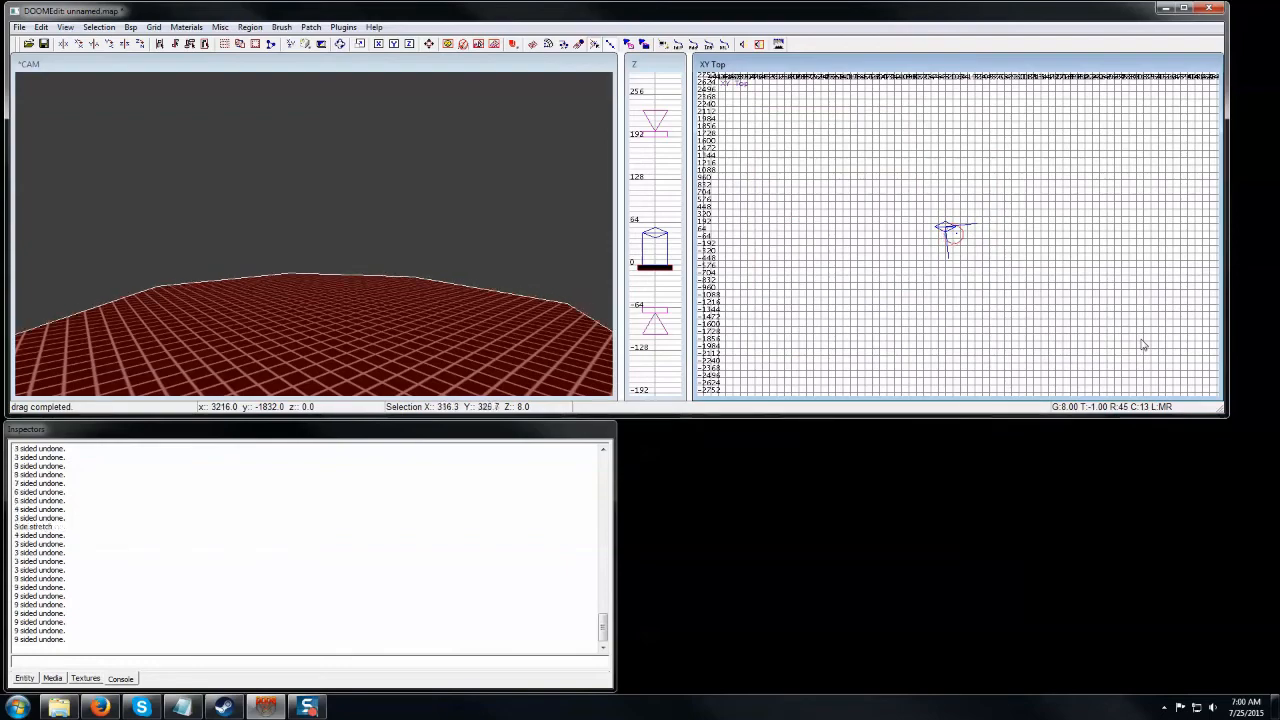
key(ctrl+4)
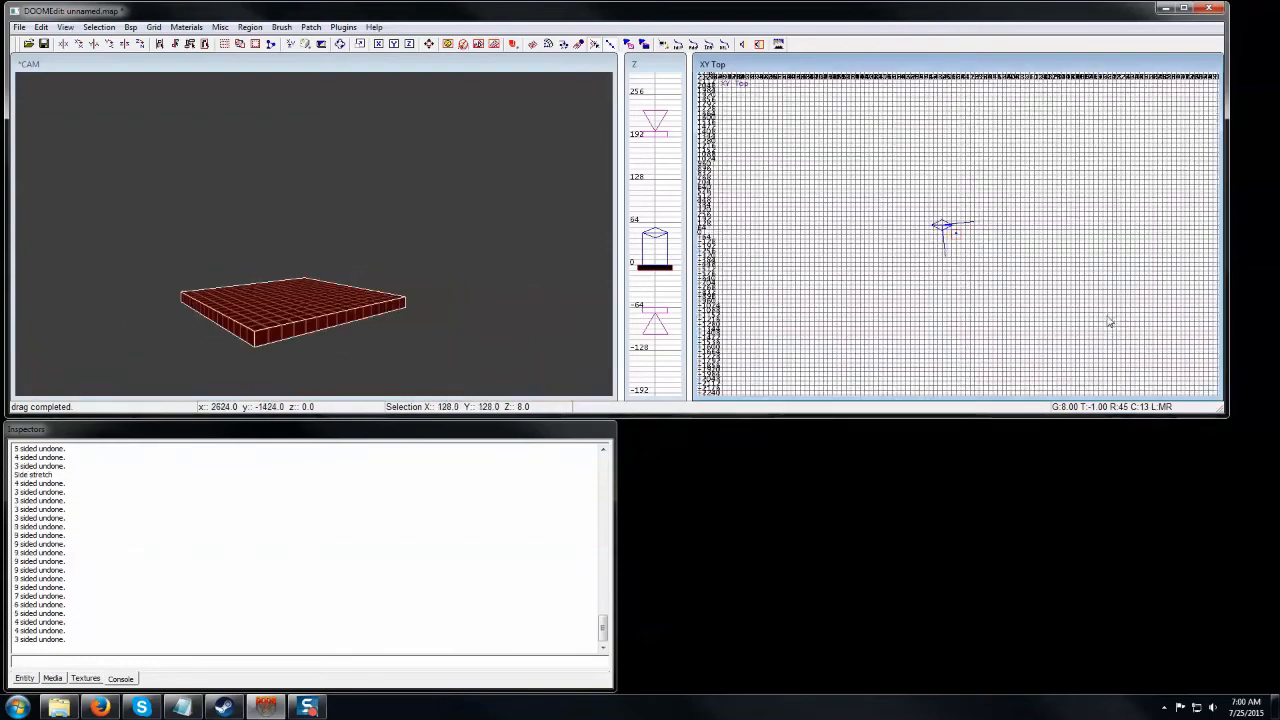
scroll(1109, 322, up, 4)
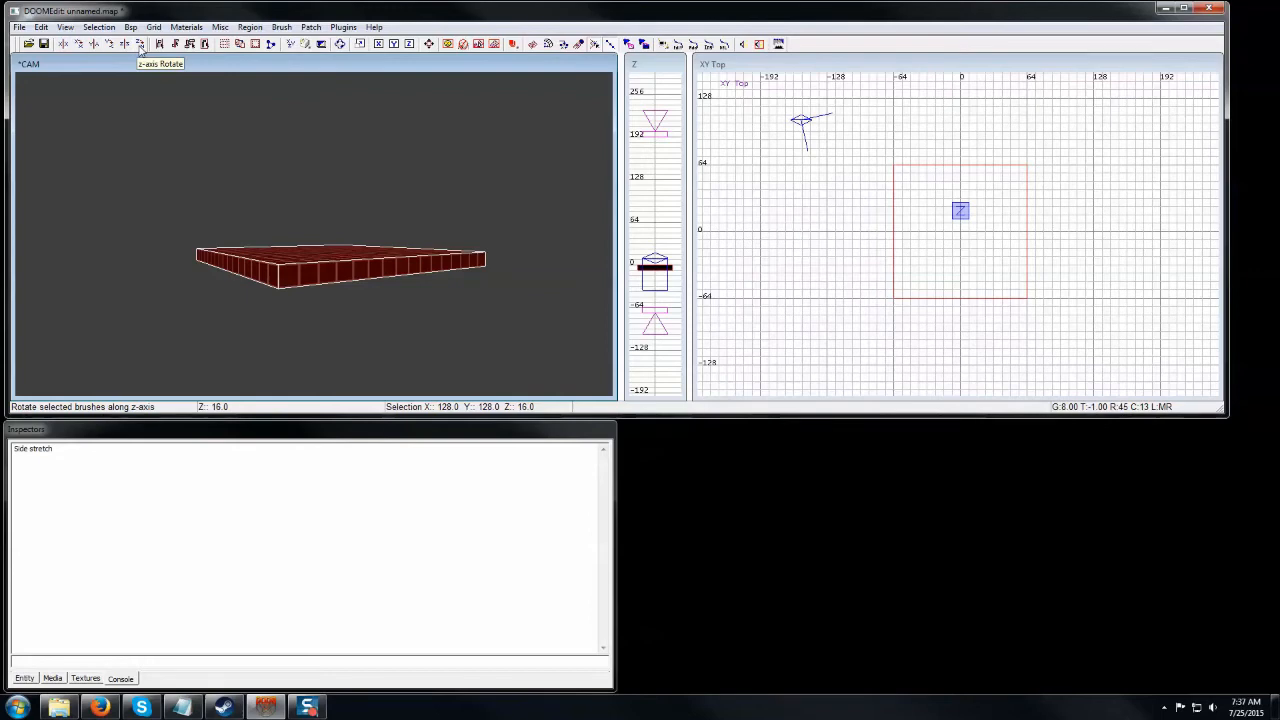
Rotate the brush by 22 degrees about X with an arbitrary rotation, and flip it along the Z and Y axes
click(98, 27)
mouse_move(138, 120)
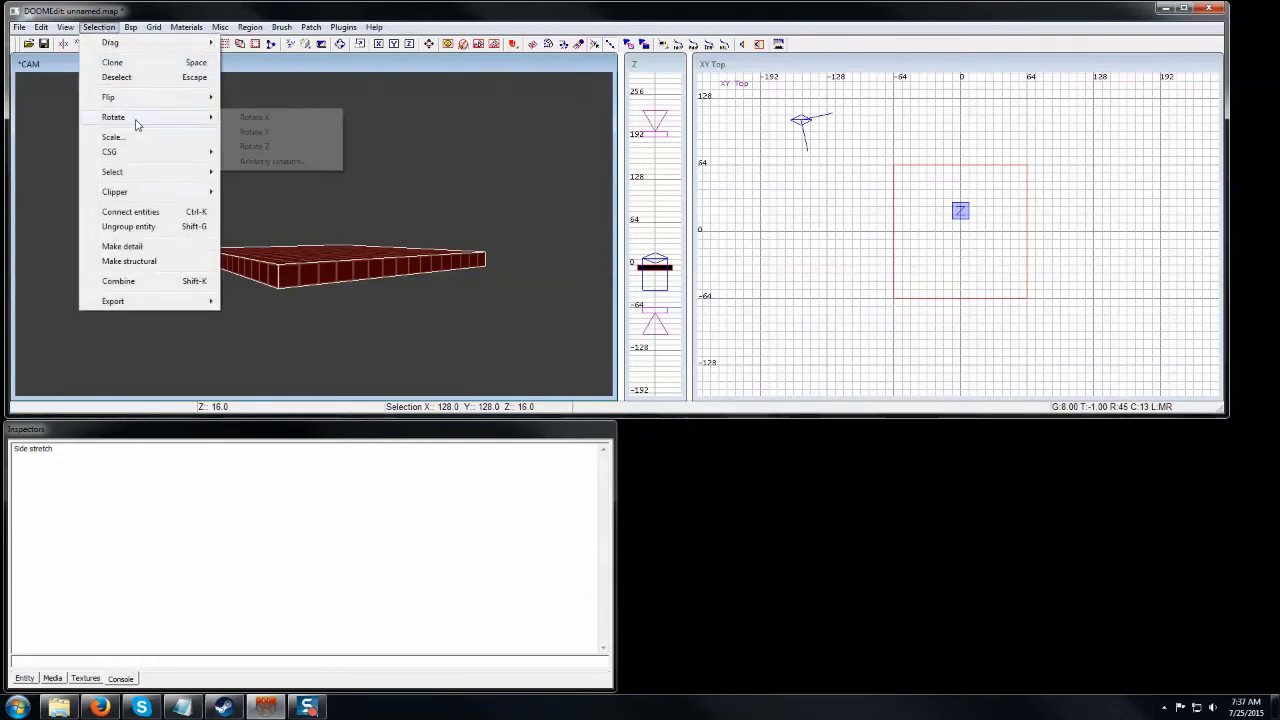
click(283, 162)
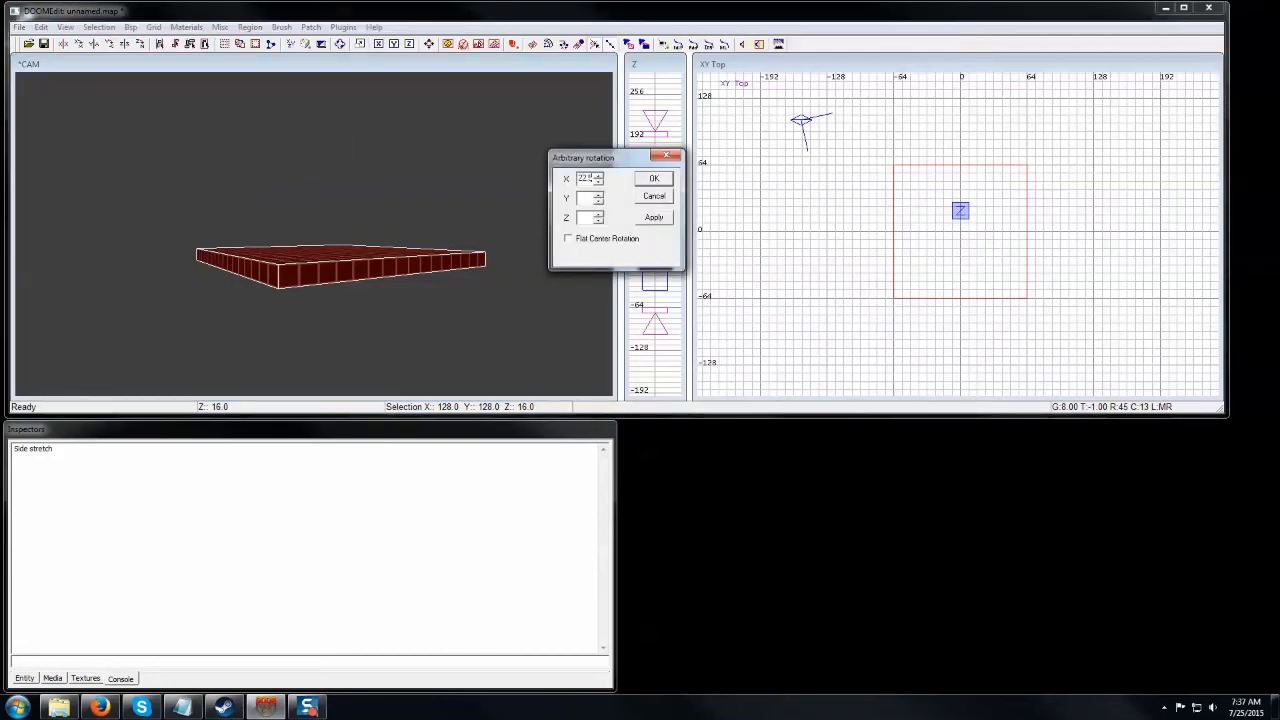
text(22)
key(Return)
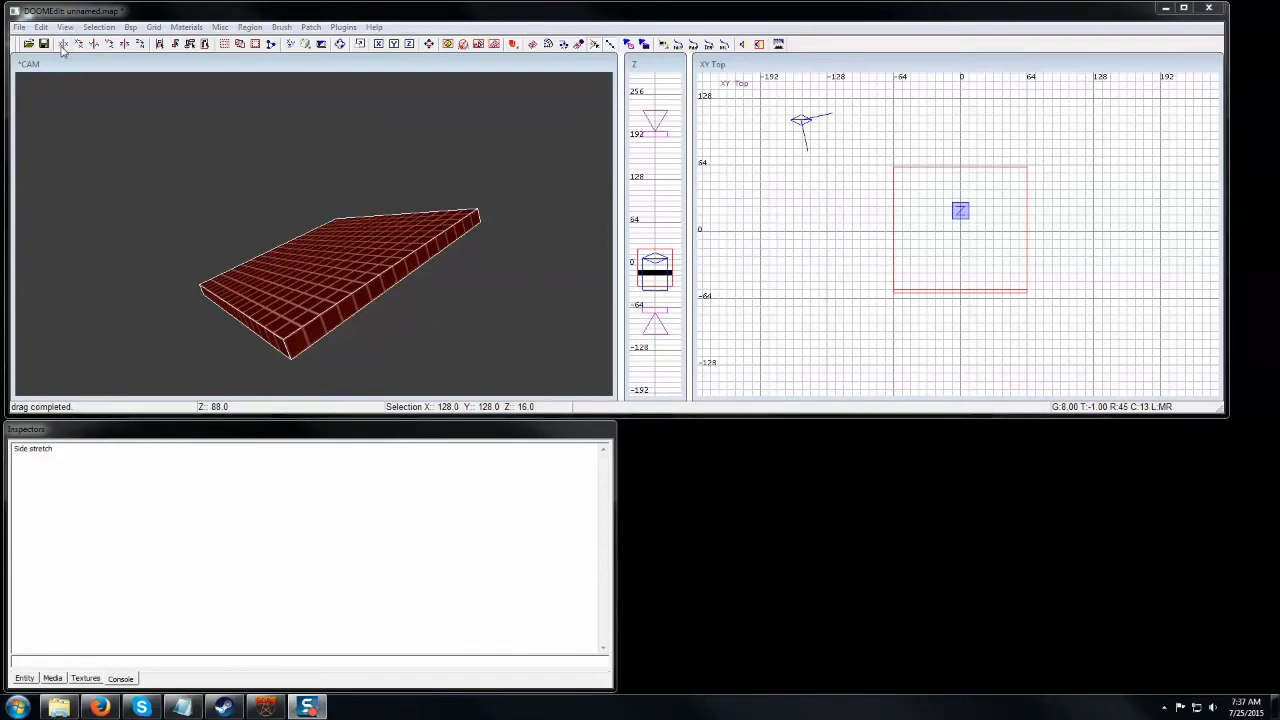
click(125, 45)
click(96, 45)
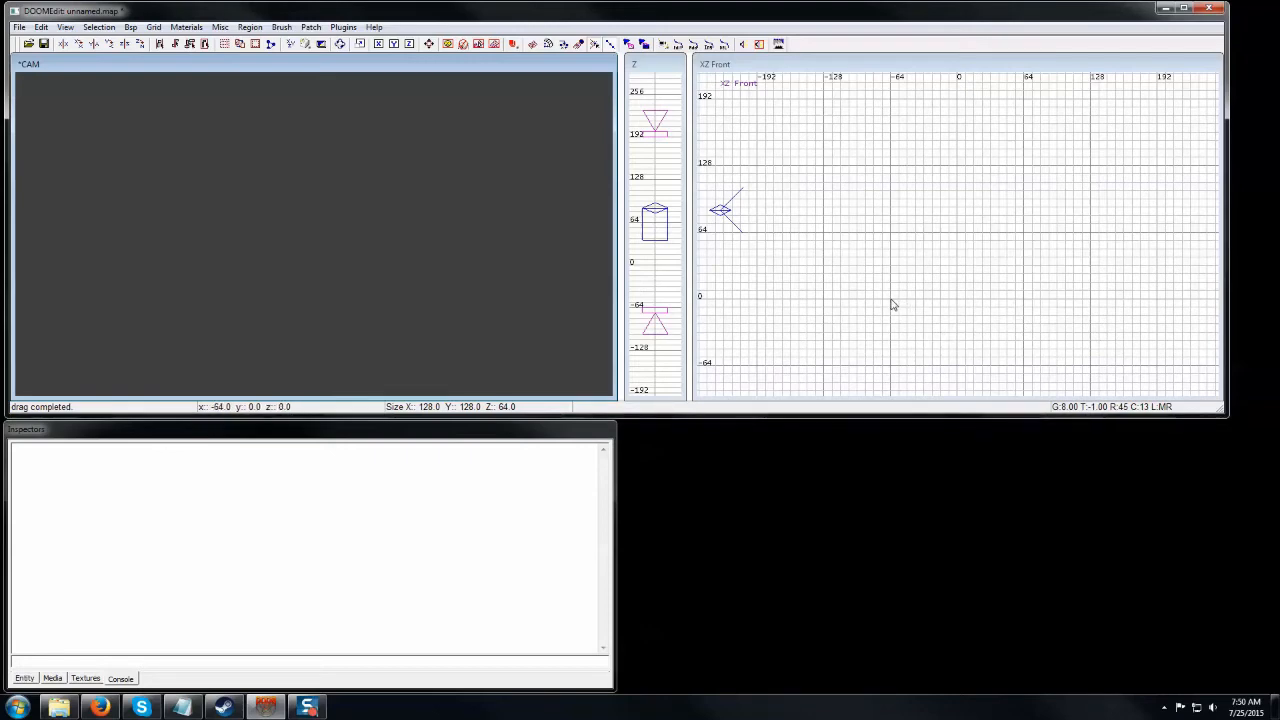
Draw a 128 by 128 by 48 unit brush in XZ Front and set clip points at about X -64, Z 64 and X 96, Z 8
mouse_move(893, 304)
mouse_down()
mouse_move(950, 257)
mouse_move(1029, 253)
mouse_up()
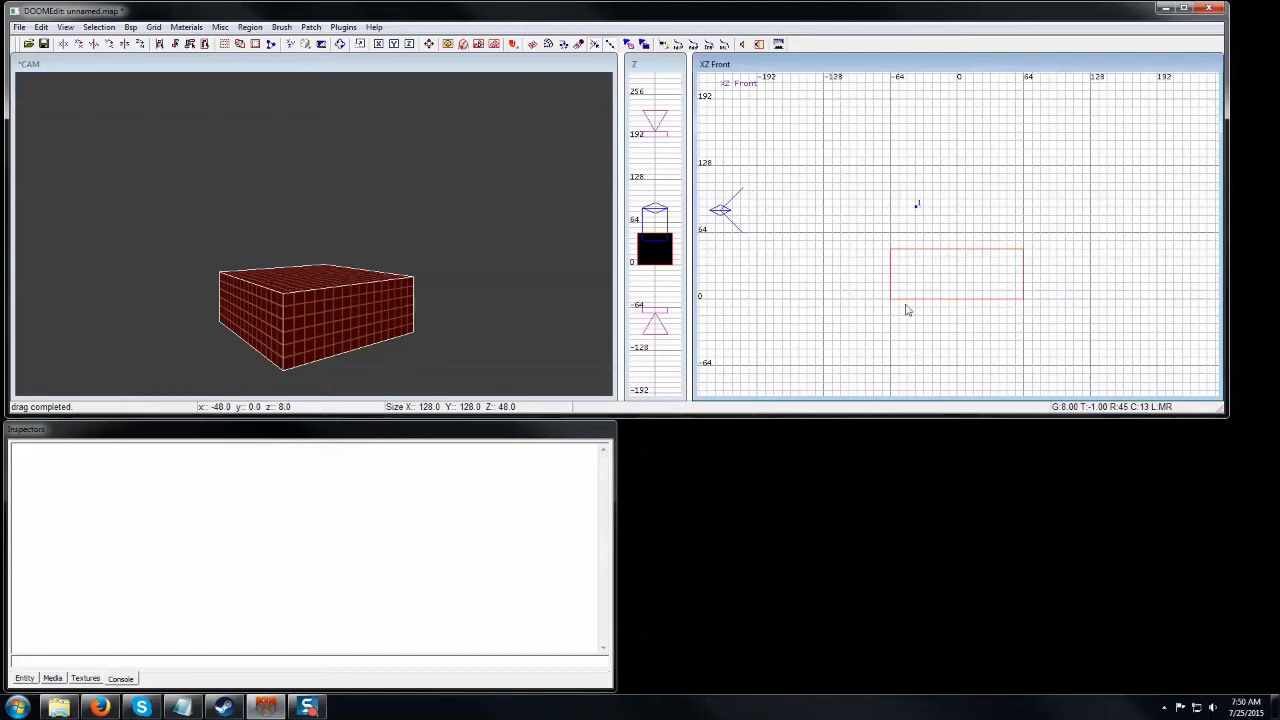
click(916, 206)
mouse_move(1017, 329)
mouse_down()
mouse_move(974, 371)
mouse_move(1017, 362)
mouse_move(1057, 286)
mouse_up()
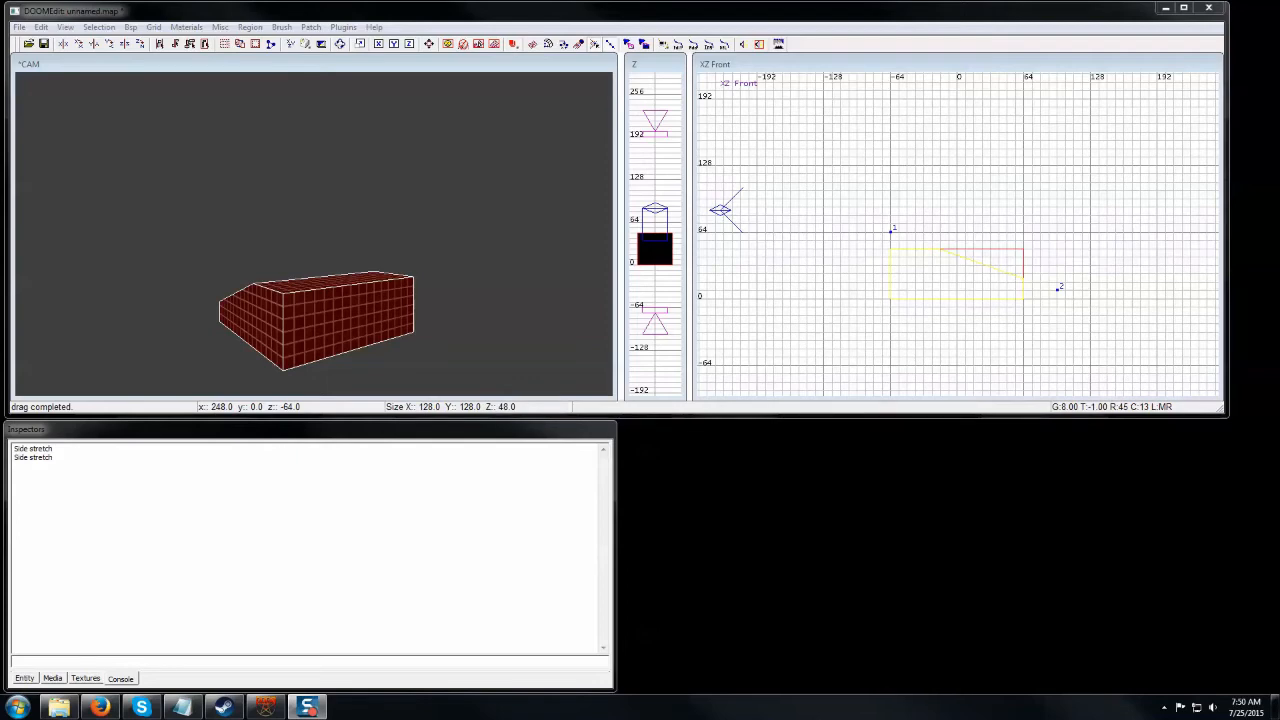
Flip the clip side back and forth, and clip the brush so only the wedge above the clip line is kept
click(1095, 205)
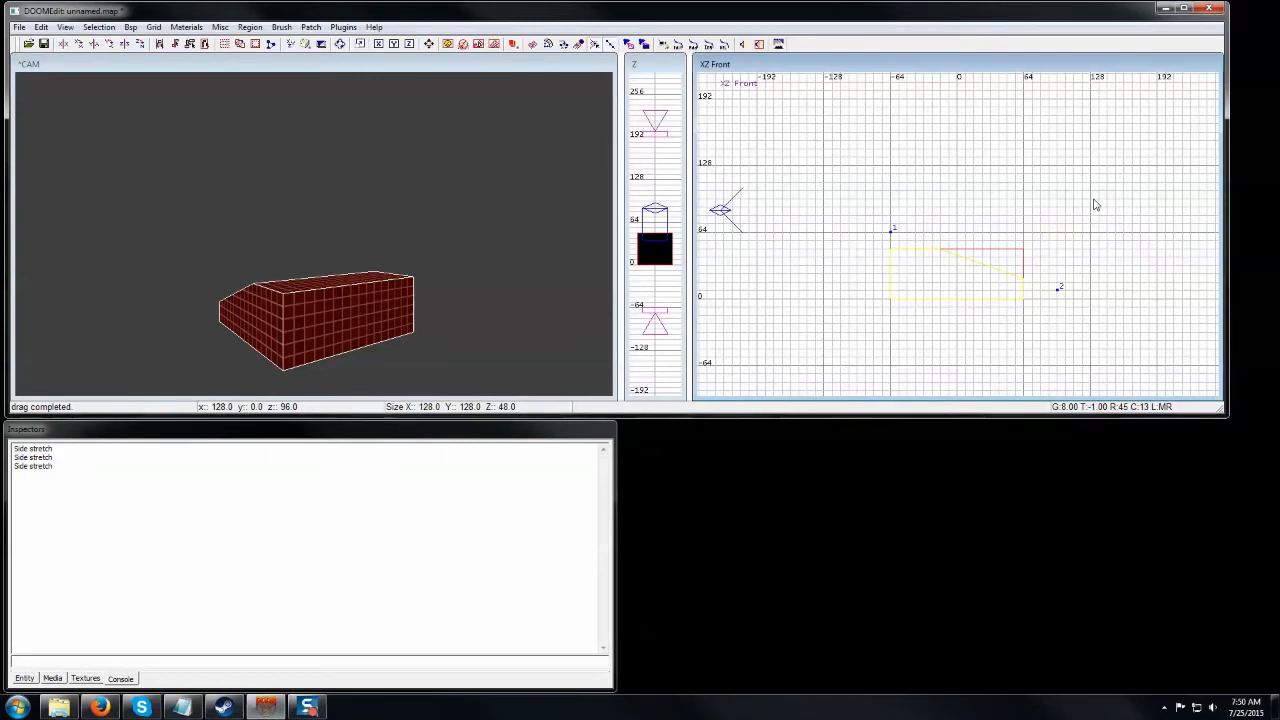
key(ctrl+Return)
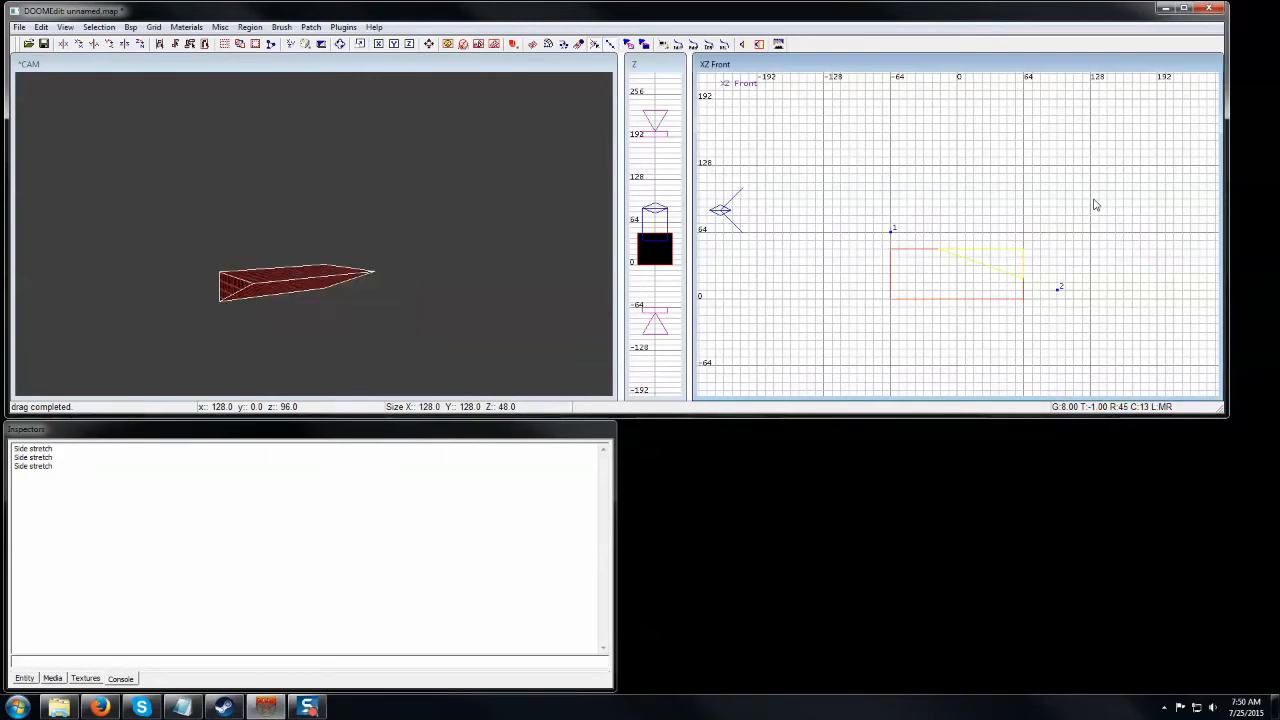
key(ctrl+Return)
key(ctrl+Return)
click(1124, 275)
key(Return)
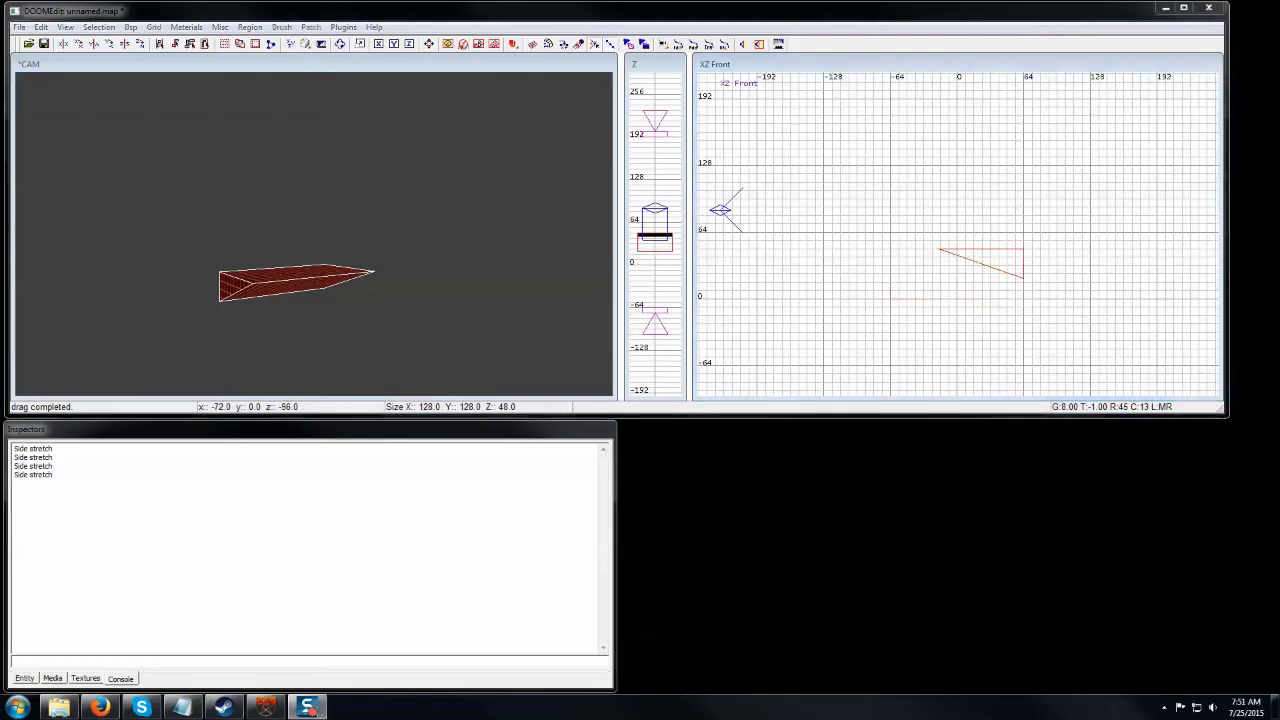
click(1149, 333)
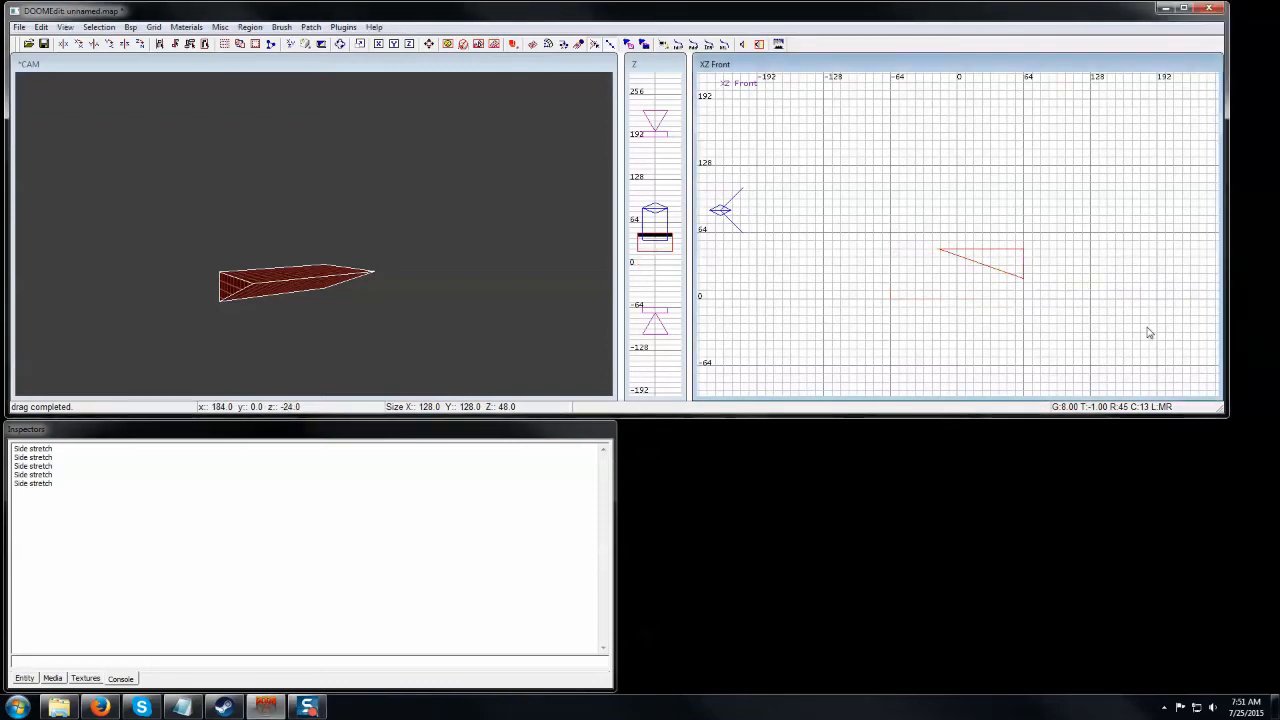
Undo the wedge clip to restore the full 128 by 128 by 48 unit brush, and split it along a steep diagonal in XZ Front
key(ctrl+z)
click(1149, 333)
key(ctrl+z)
key(ctrl+z)
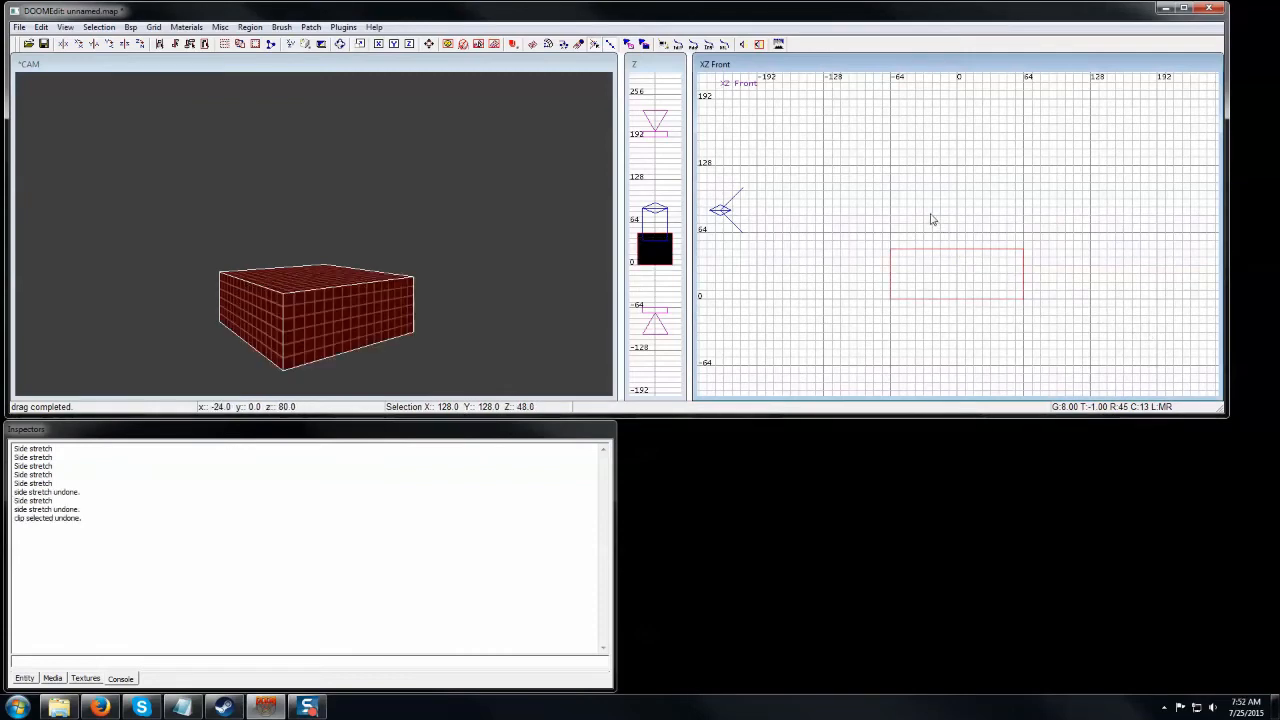
click(1010, 343)
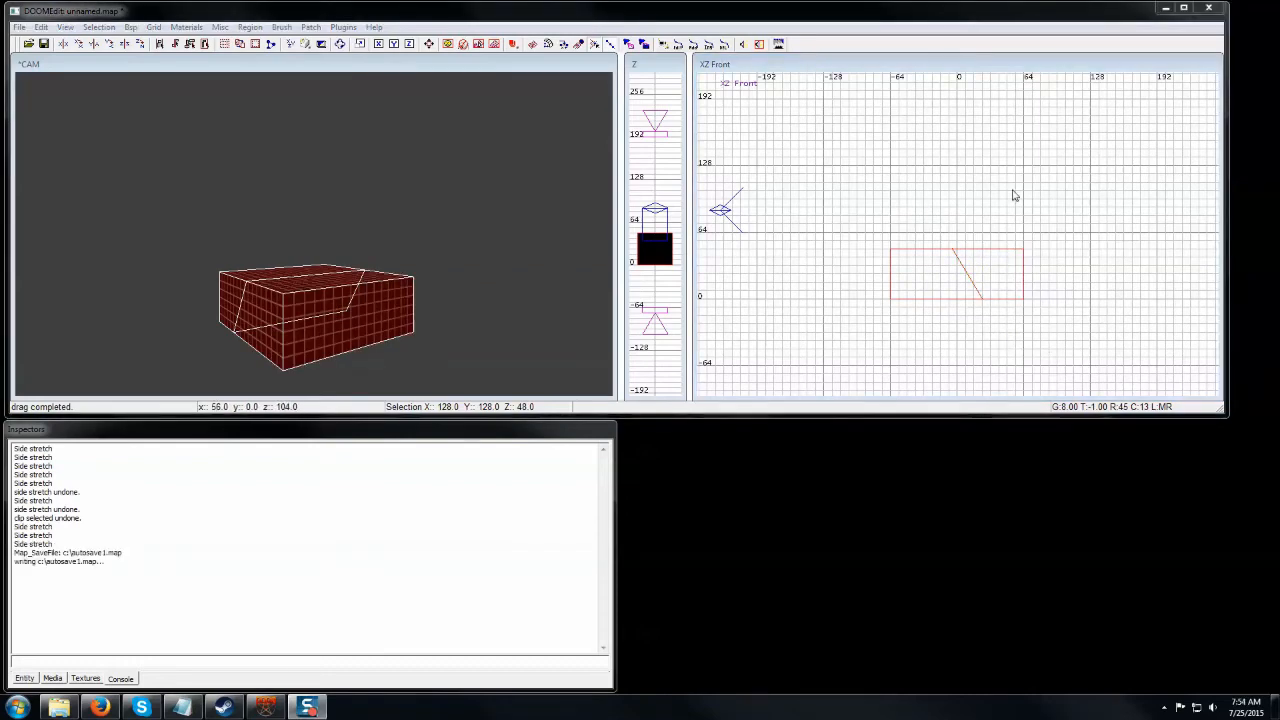
Try several differently angled clip lines across the split brush in XZ Front, cancelling each one
click(1017, 188)
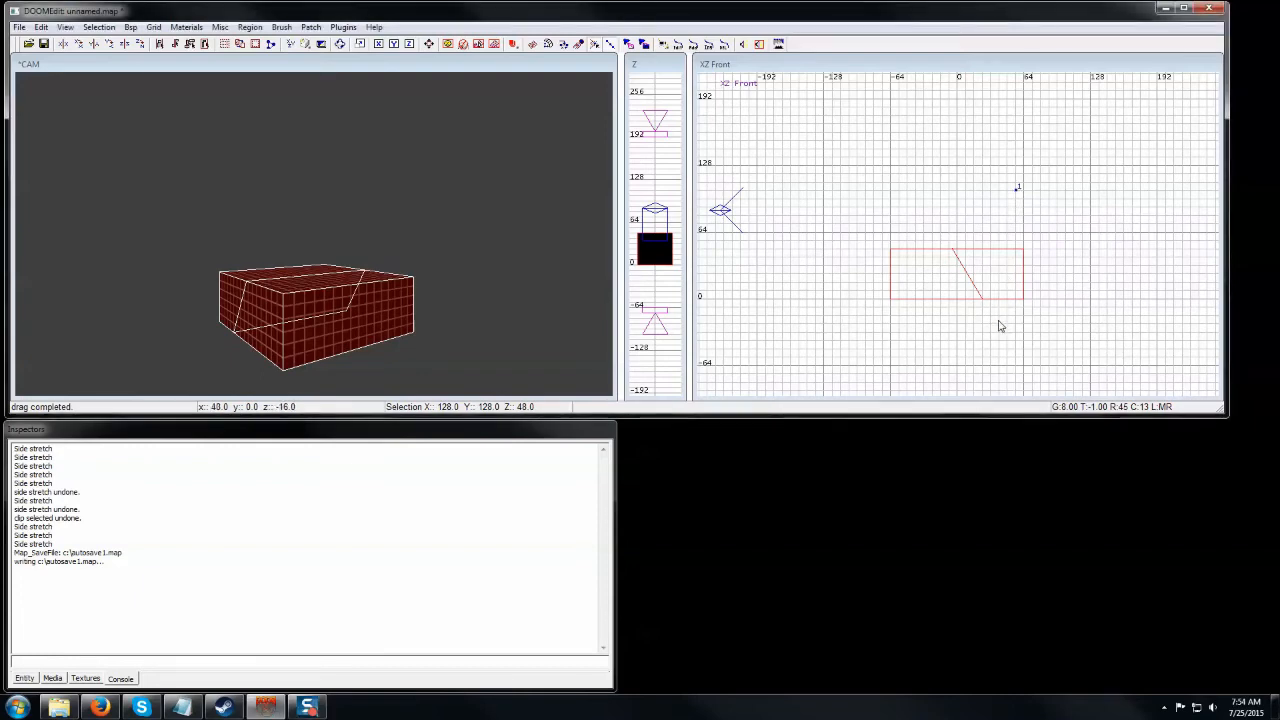
click(1000, 332)
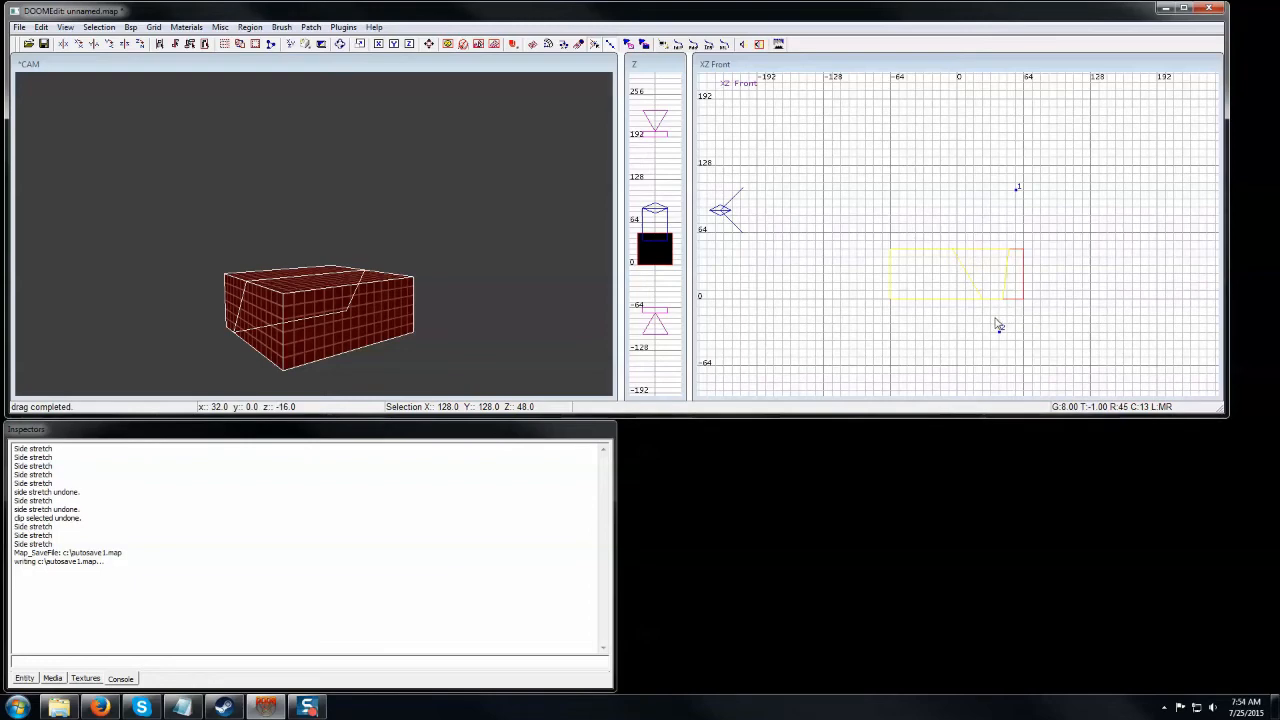
key(Escape)
click(1050, 259)
click(925, 336)
key(Escape)
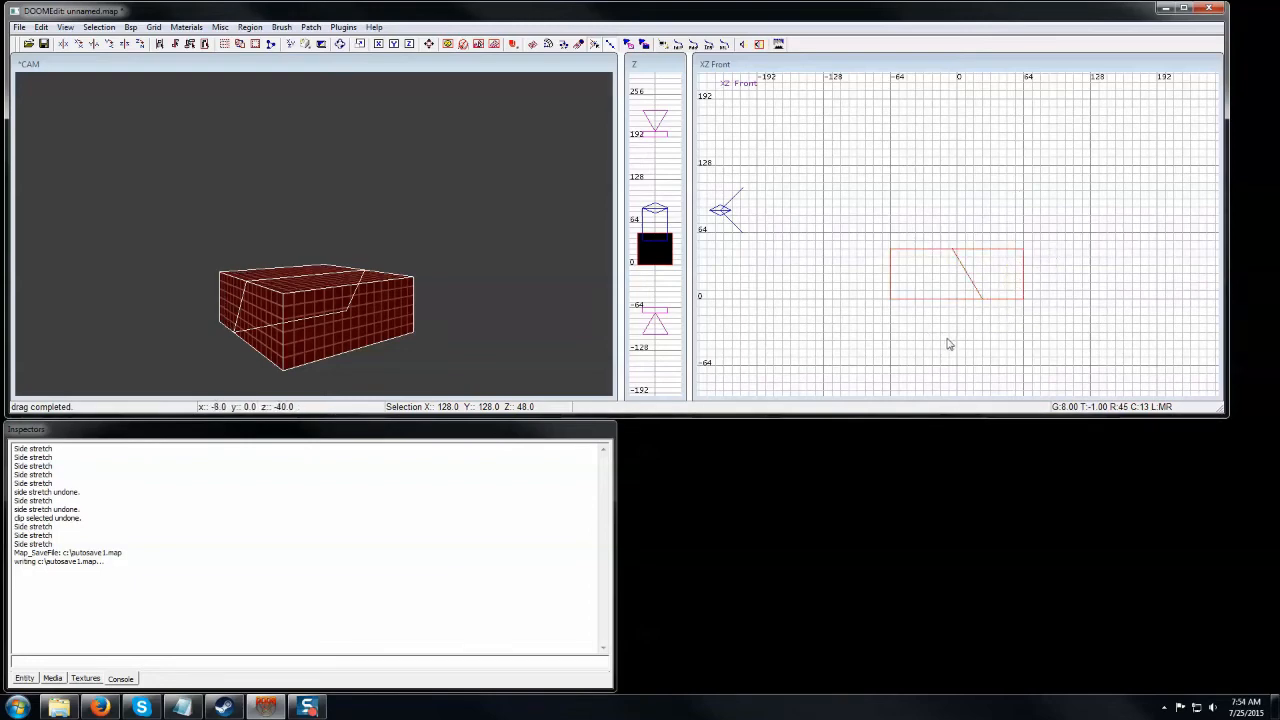
click(1014, 324)
click(850, 263)
key(Escape)
click(983, 332)
click(925, 175)
key(Escape)
Set a clip line from about X -56, Z -40 to X 48, Z 104, and flip the side to keep
click(900, 338)
click(1010, 187)
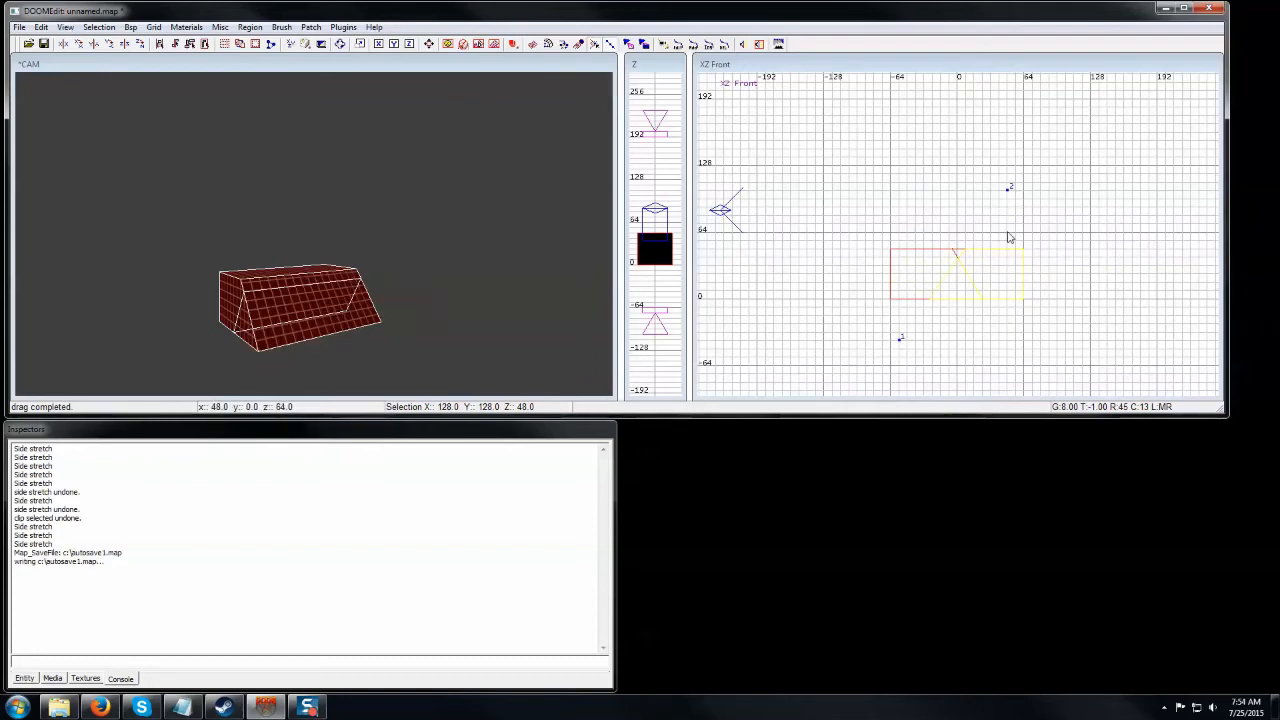
key(ctrl+Return)
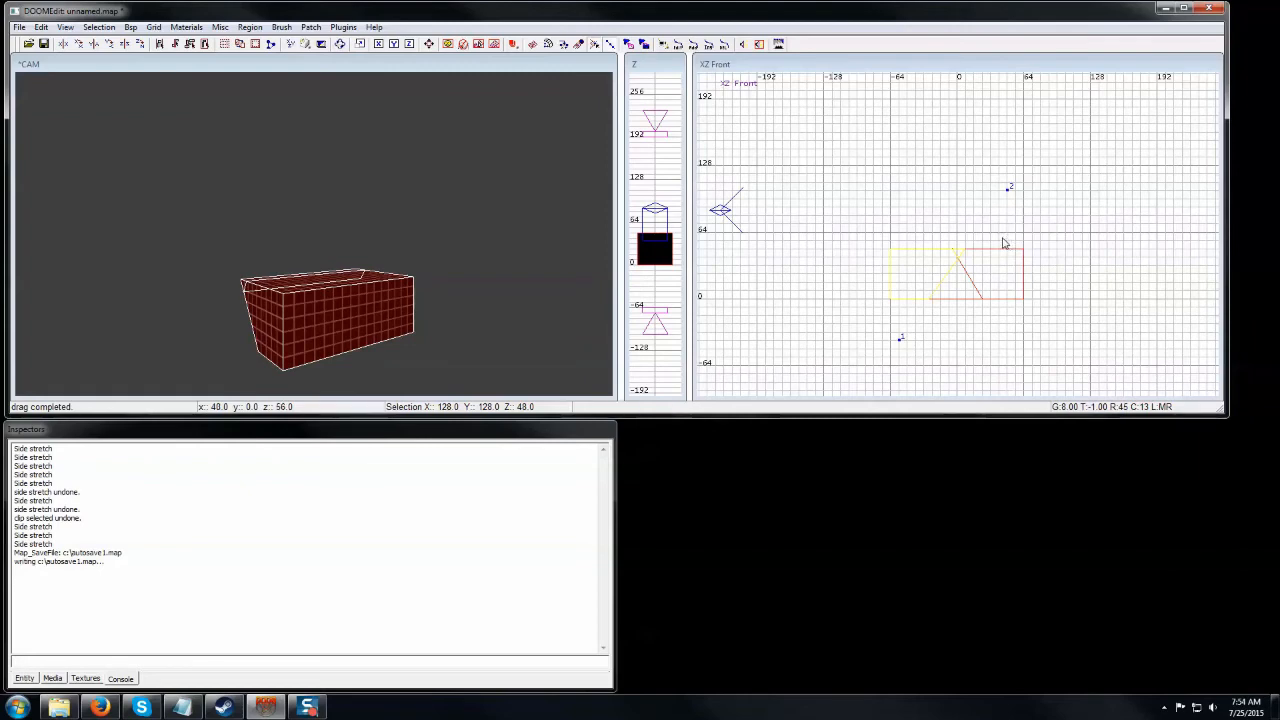
key(shift+Return)
Try more clip lines with reversed point order and opposite slopes on the split brush, and cancel them all
click(1023, 217)
click(926, 330)
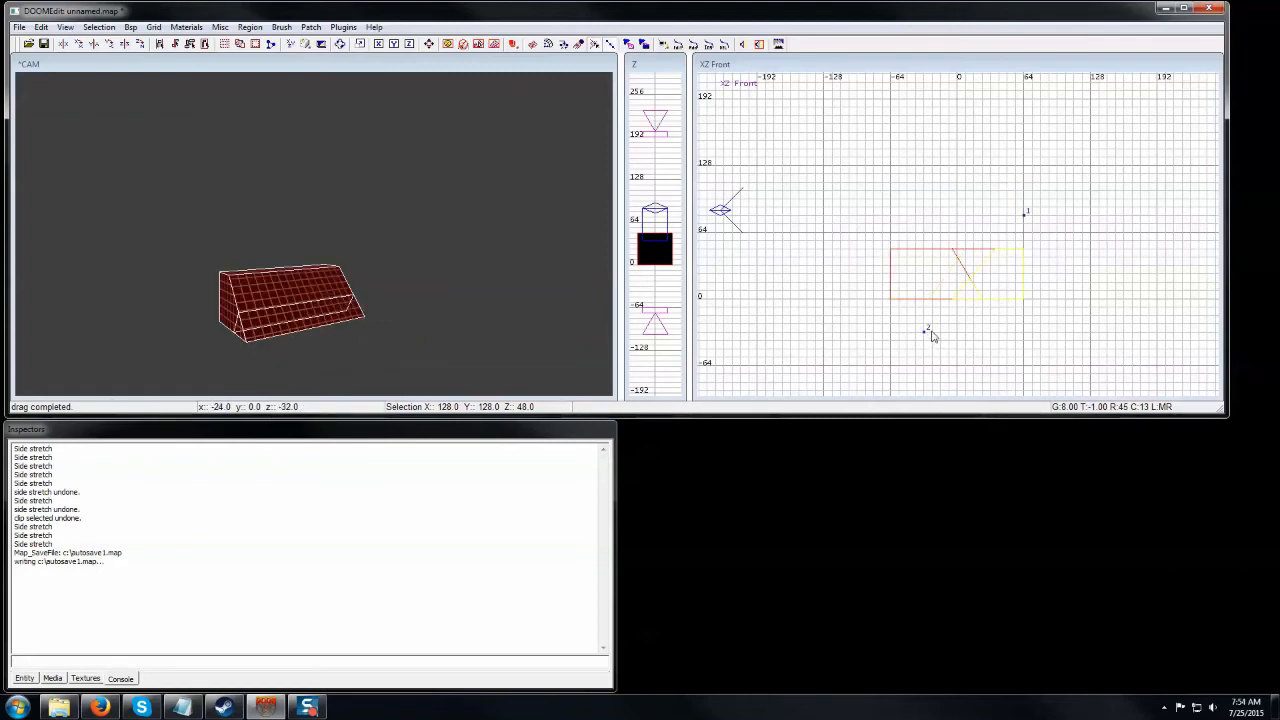
key(Escape)
click(909, 228)
click(972, 331)
key(Escape)
click(908, 323)
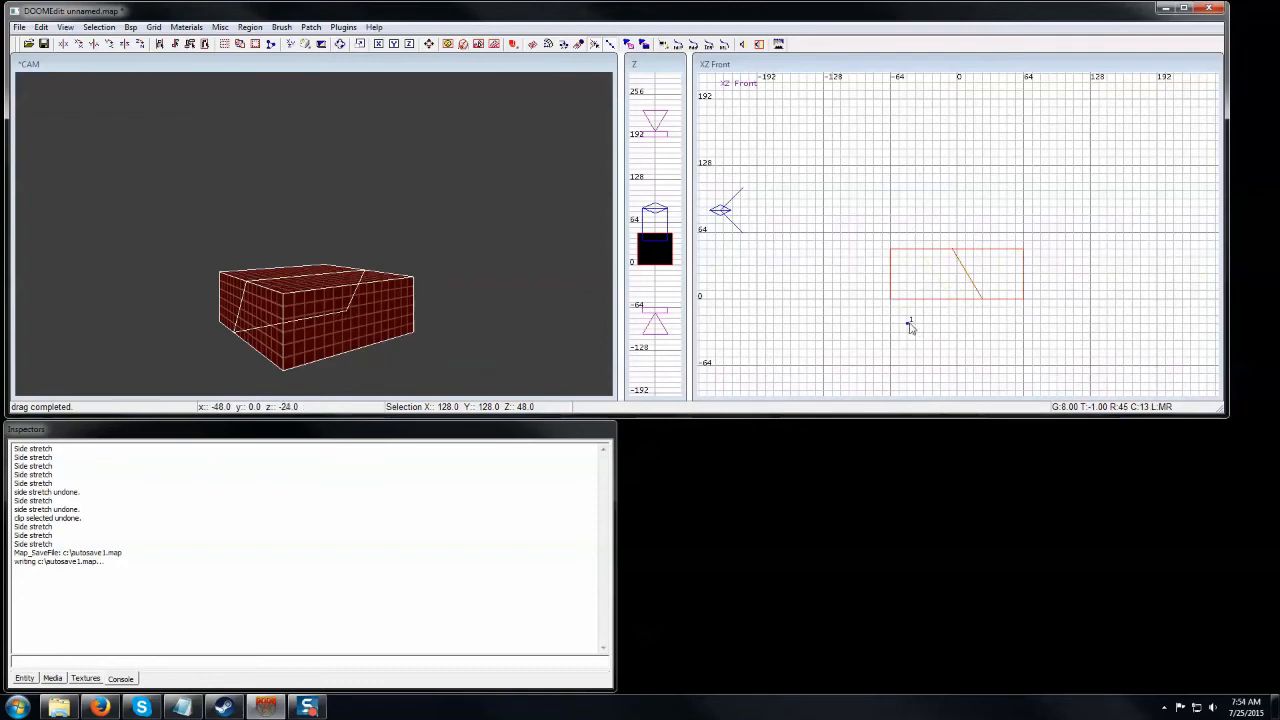
click(1025, 207)
key(Escape)
click(1016, 341)
click(949, 176)
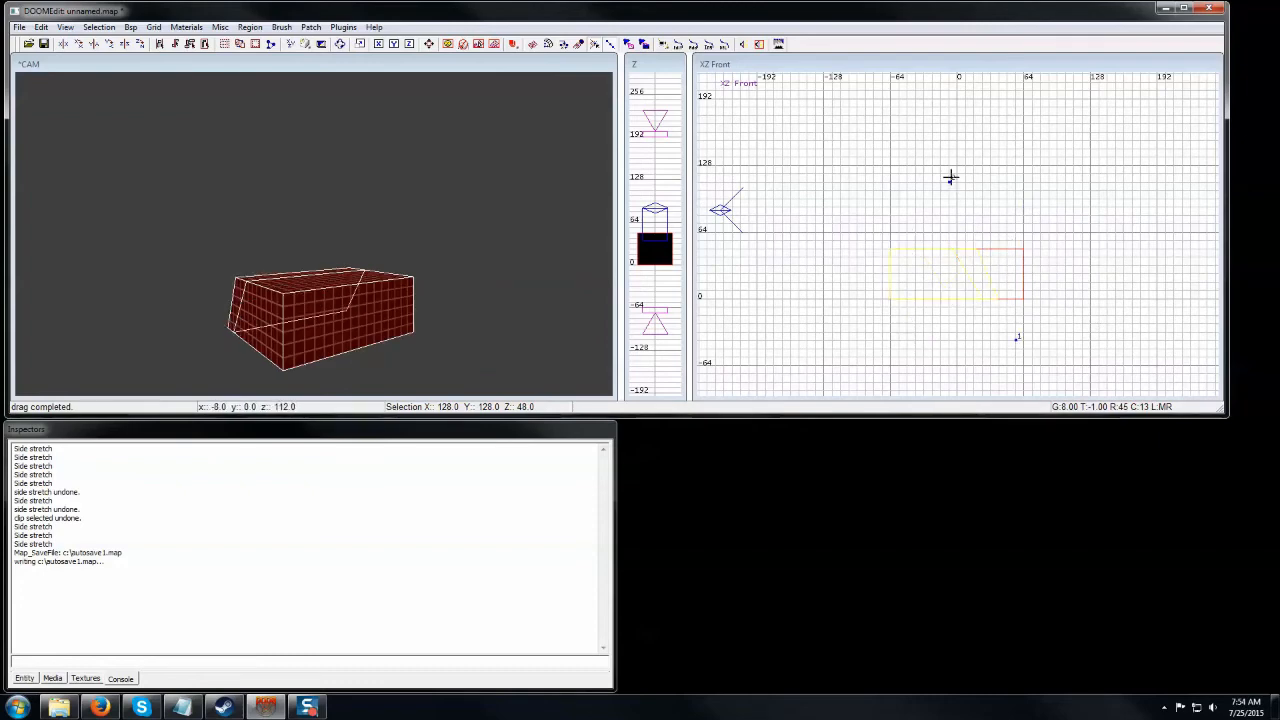
key(Escape)
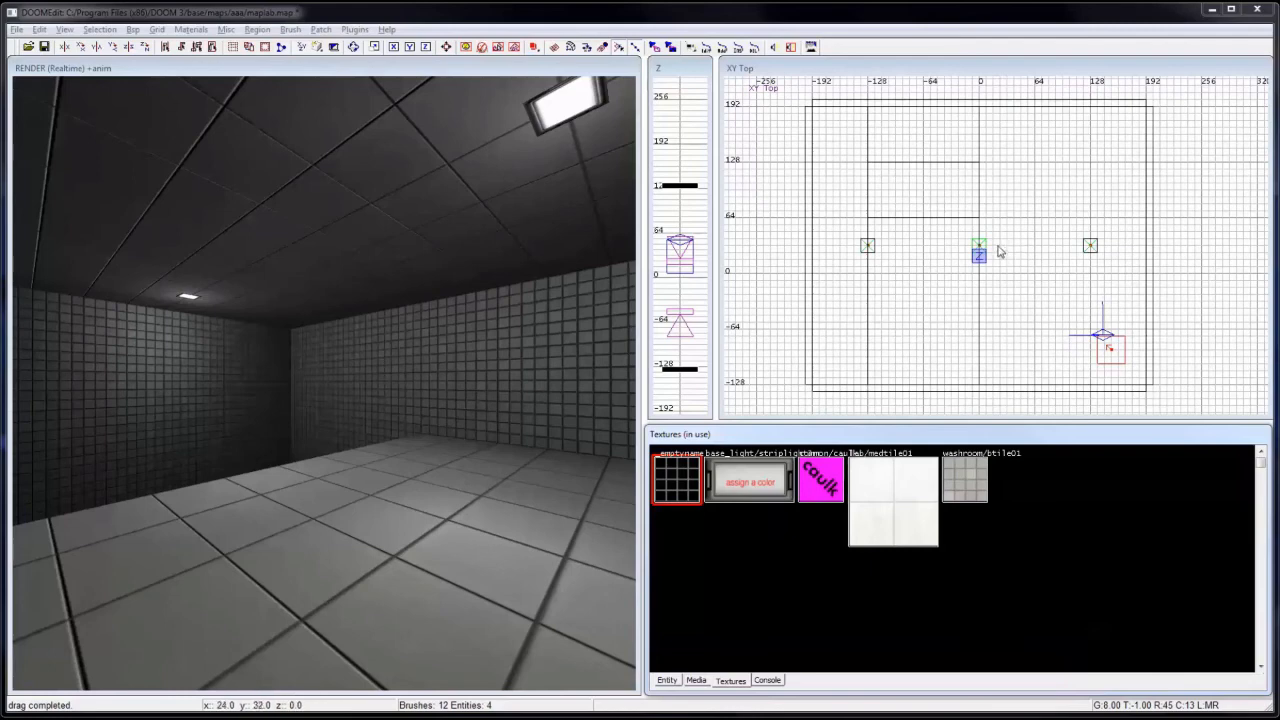
Draw a 40 by 40 by 16 unit brush near the origin in XY Top, and open and enlarge the entity inspector
drag(1000, 251, 1037, 286)
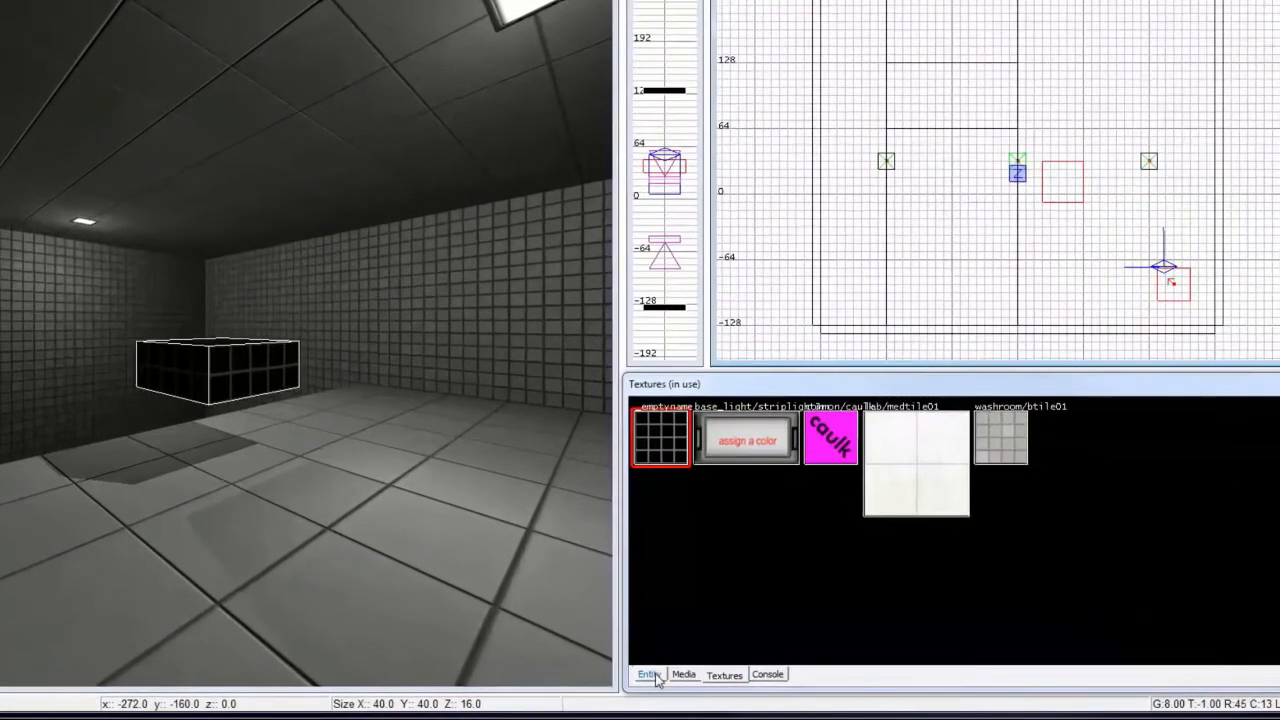
click(650, 675)
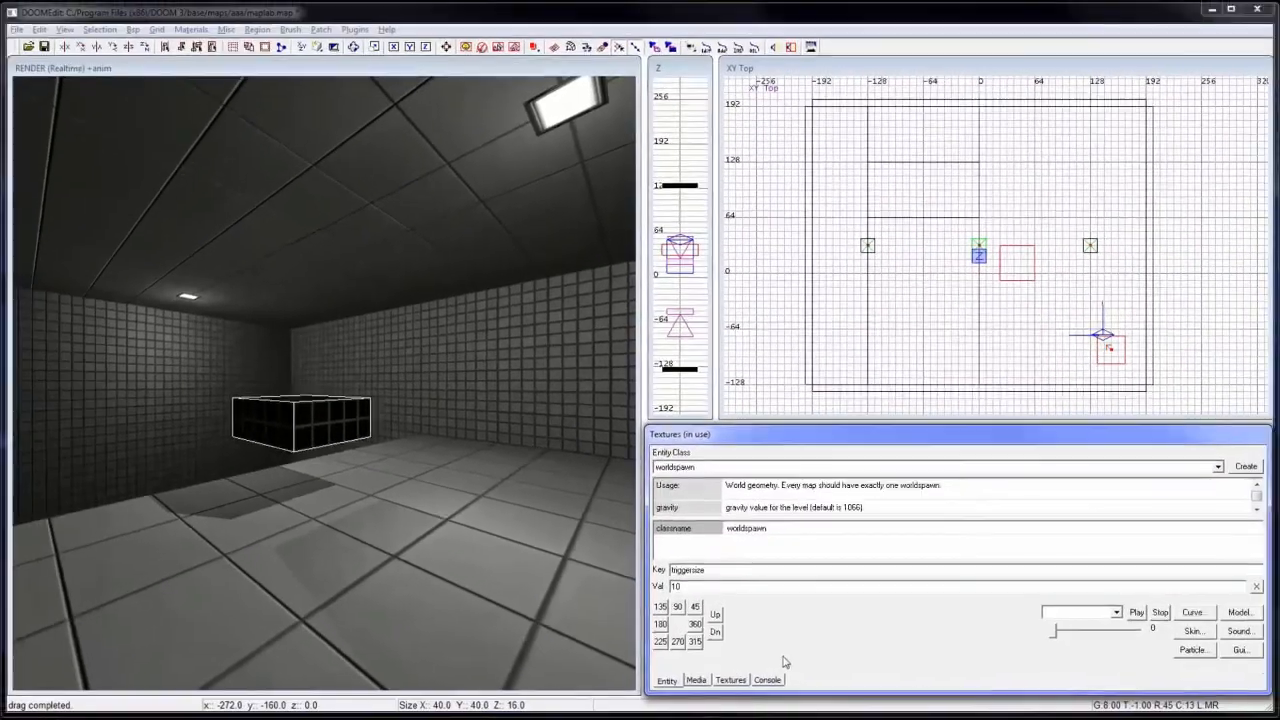
drag(822, 427, 826, 341)
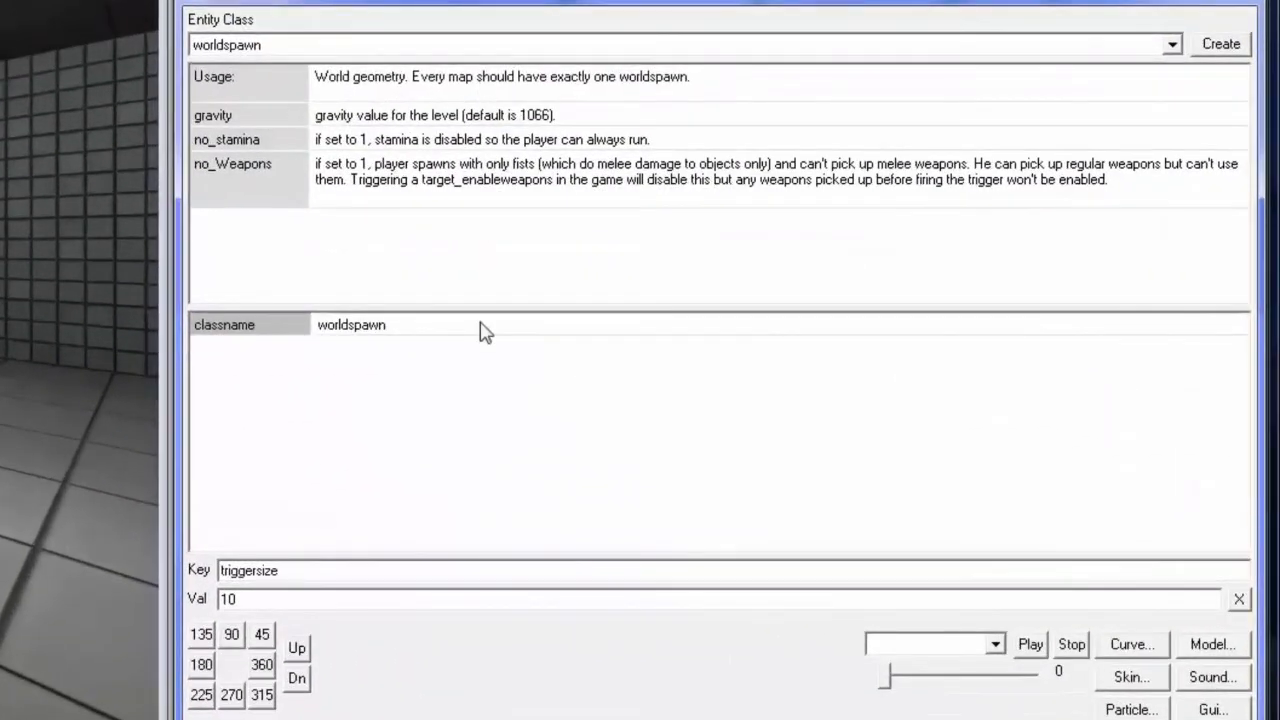
Create a weapon_plasmagun entity from the selected brush and set its no_touch key to 1
click(495, 55)
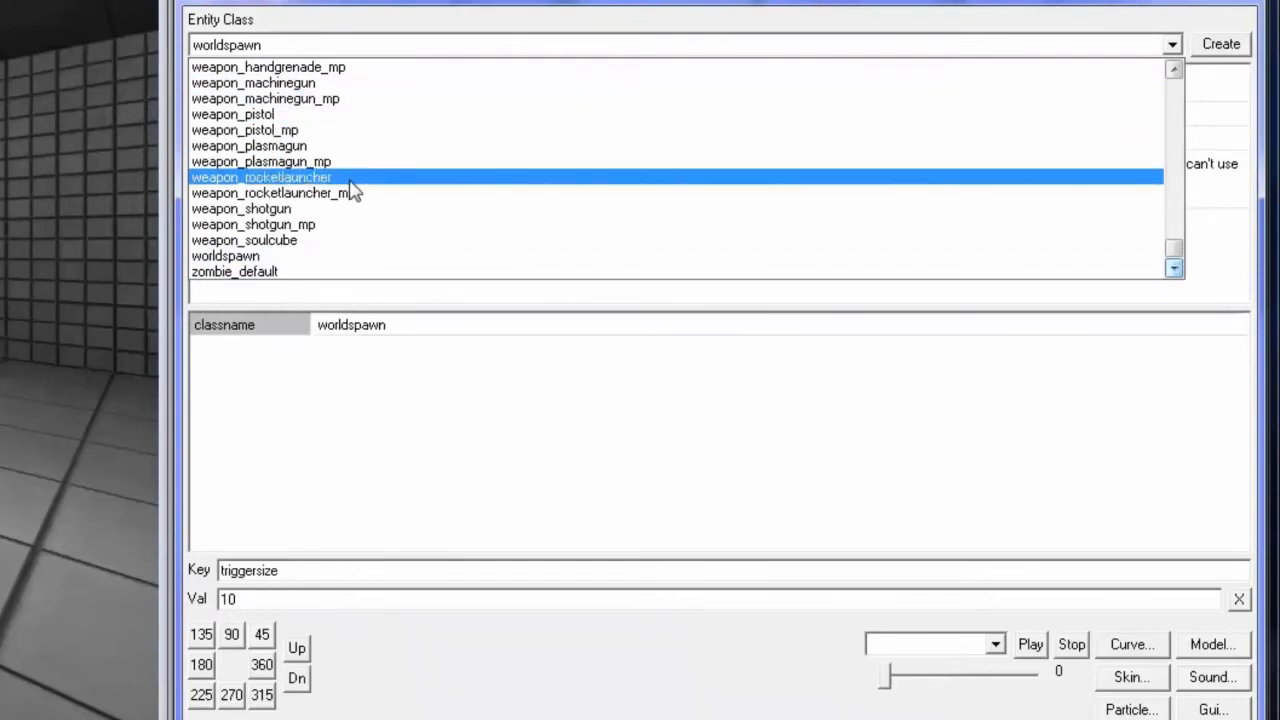
click(340, 146)
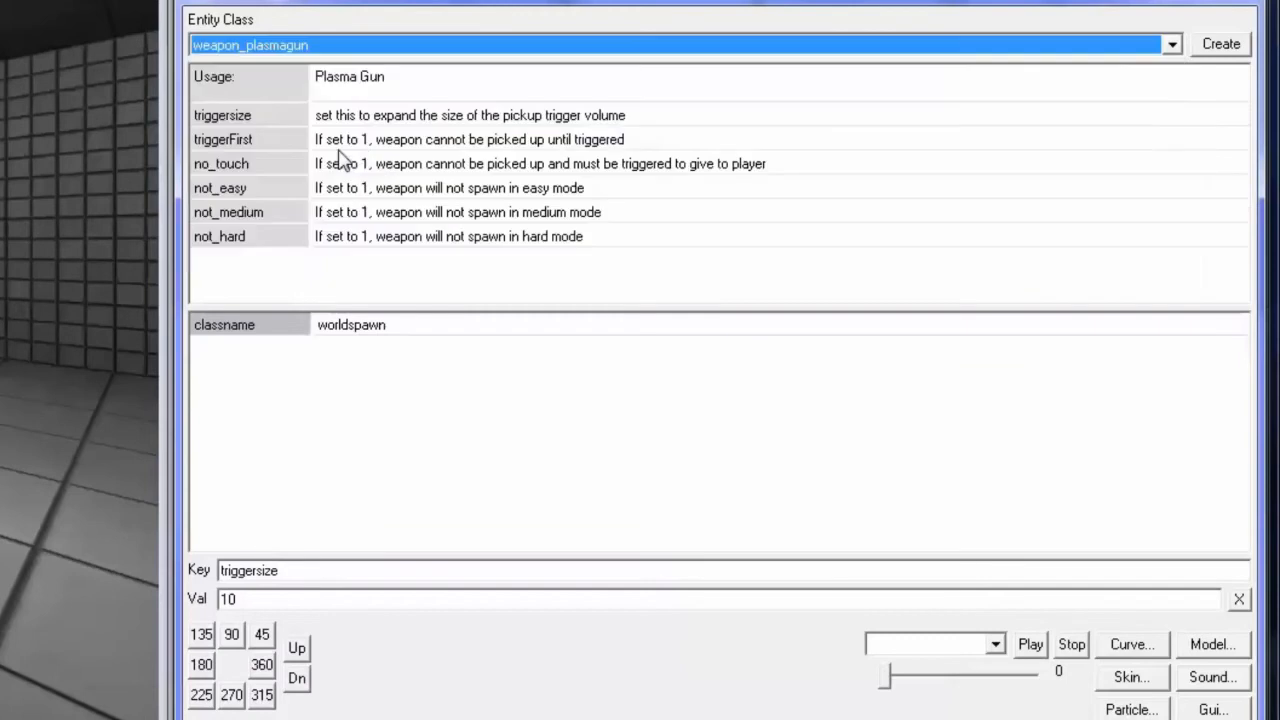
click(1221, 48)
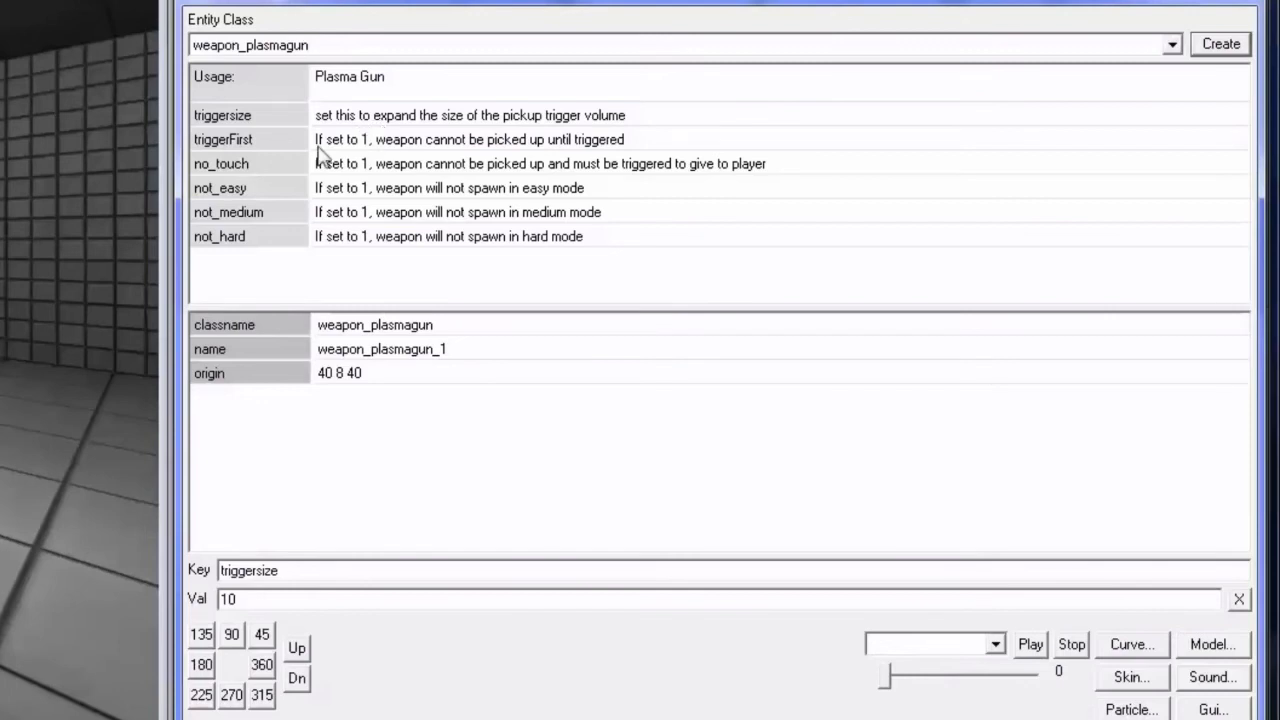
click(260, 143)
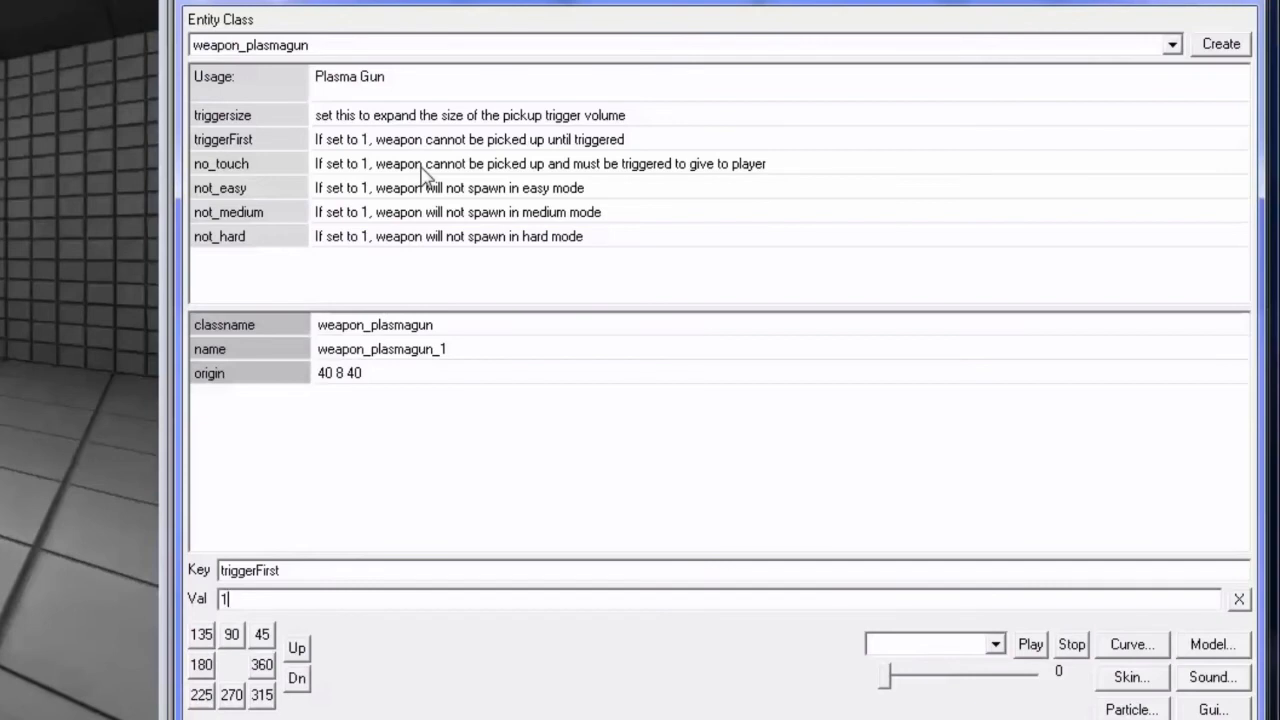
key(Return)
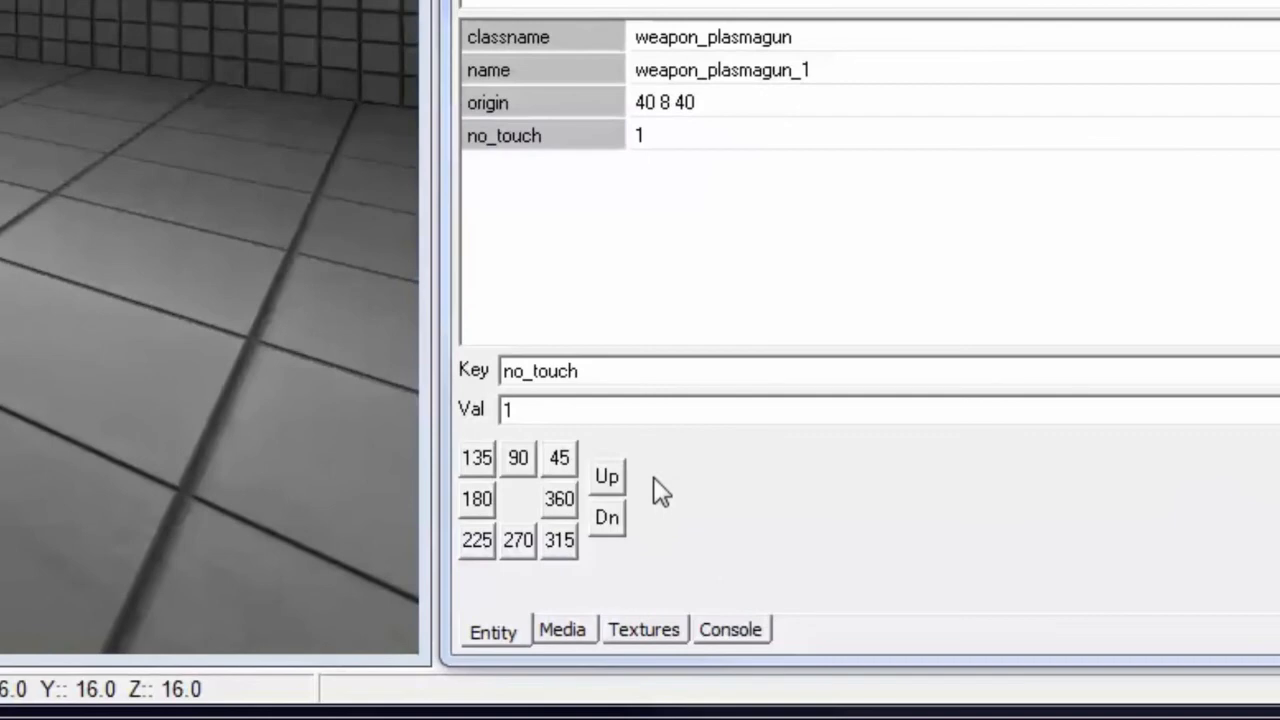
Set the plasma gun's angle successively to 45, 90, 135, 180, 225, 270 and 315 degrees
click(560, 459)
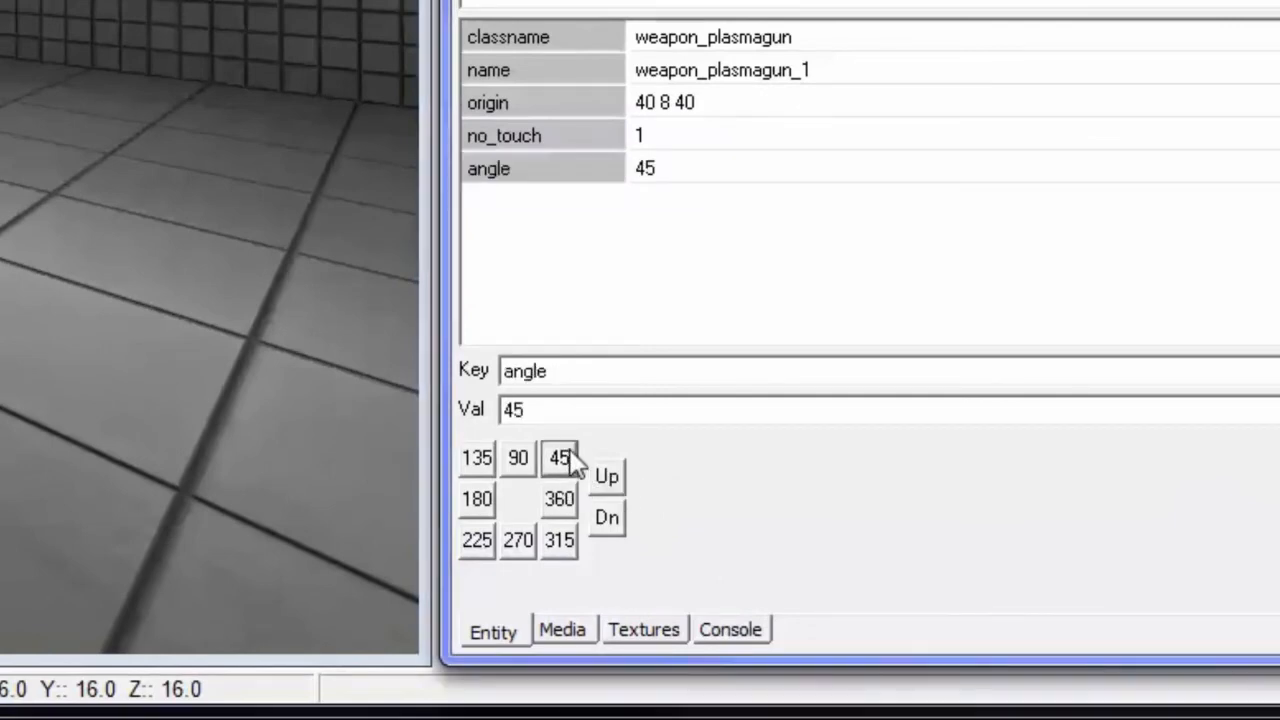
click(518, 460)
click(479, 459)
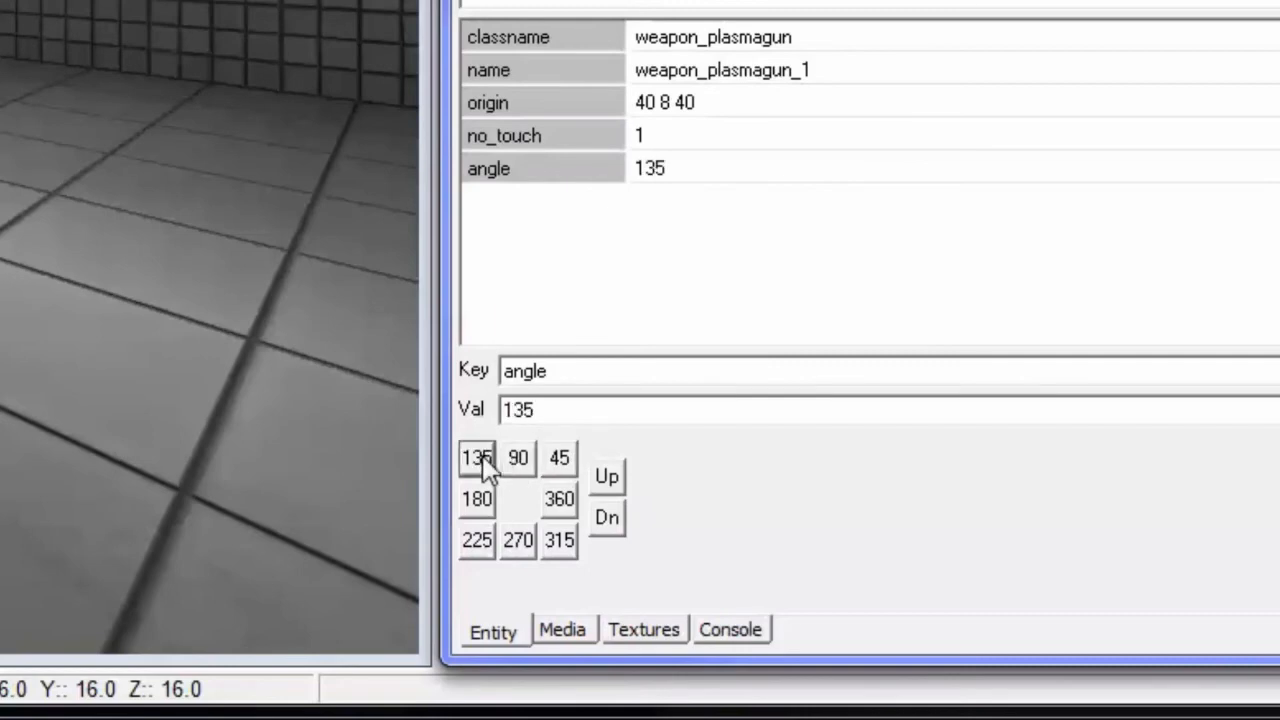
click(477, 499)
click(477, 540)
click(522, 540)
click(561, 541)
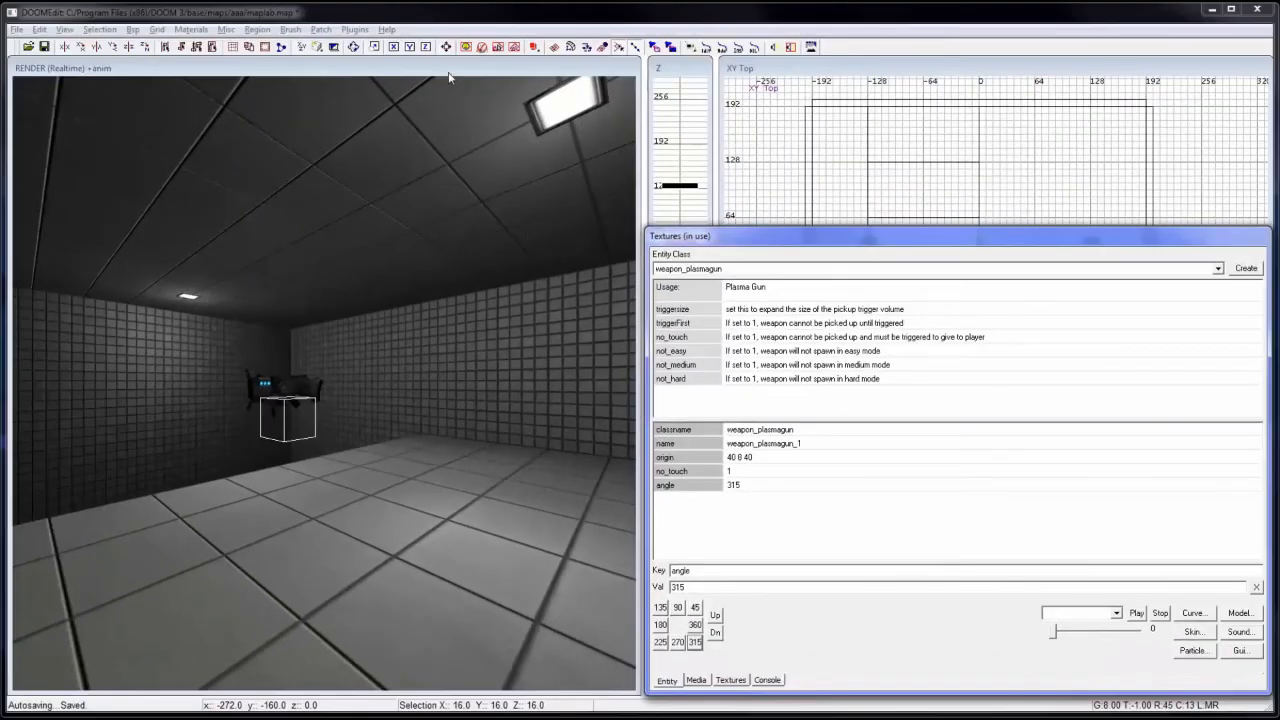
Turn off the realtime render in the camera view and try the plasma gun at angles 360, 315, 270, 225 and 90
key(F3)
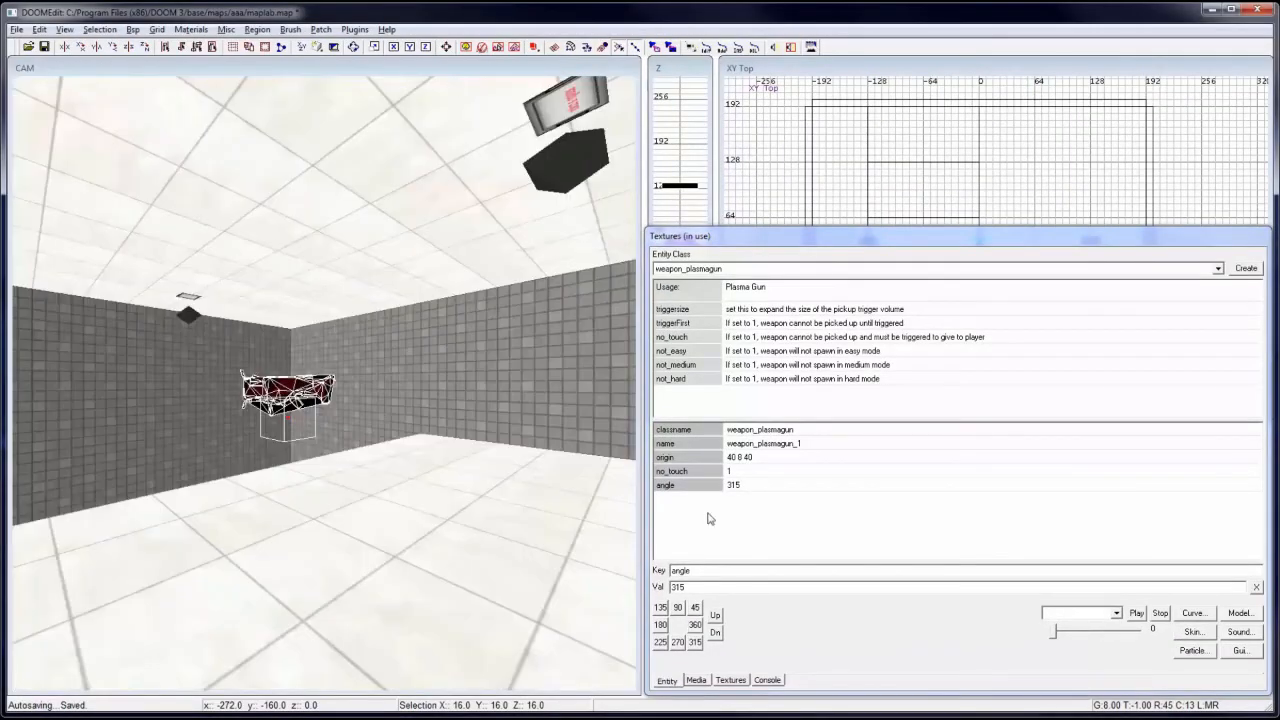
click(695, 625)
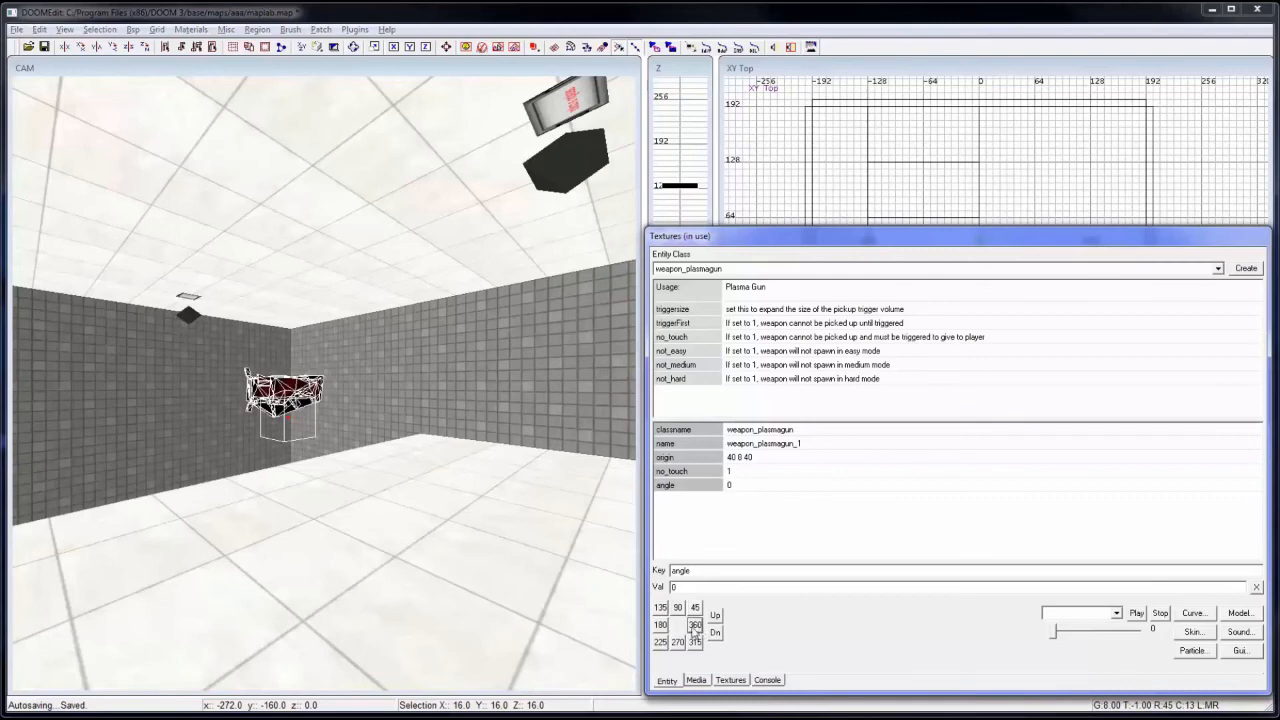
click(695, 641)
click(678, 641)
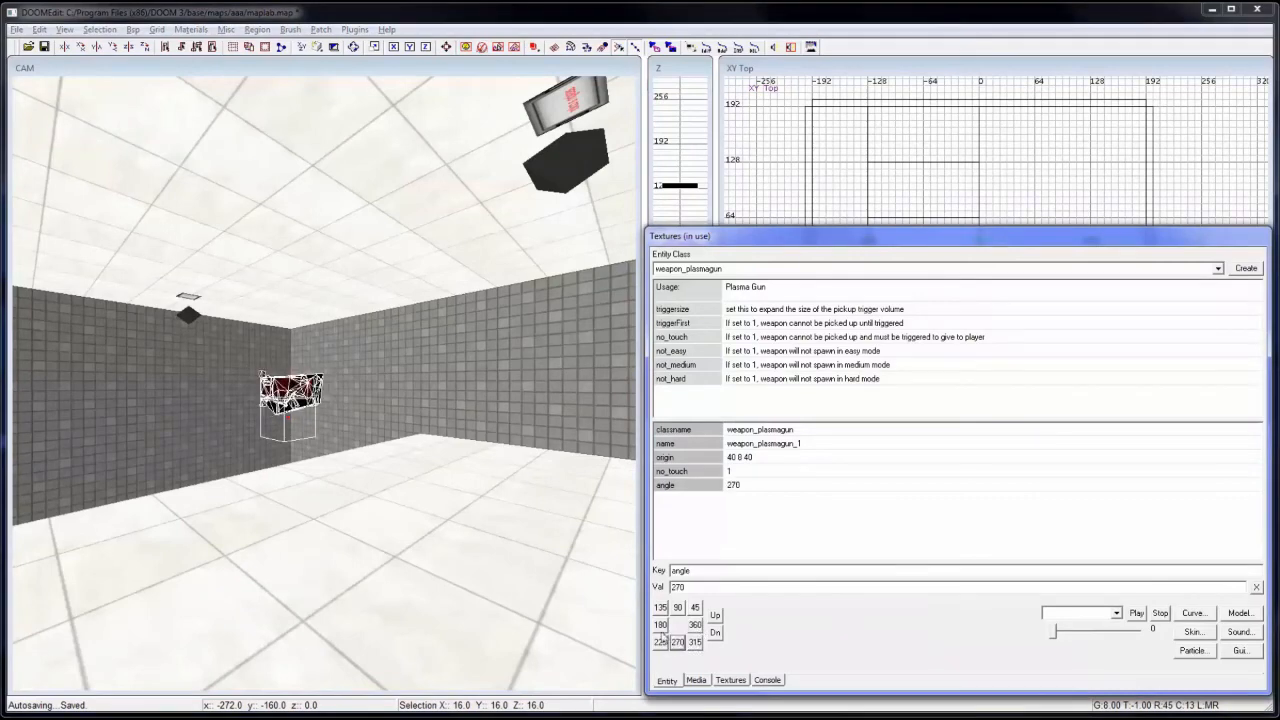
click(660, 641)
click(678, 607)
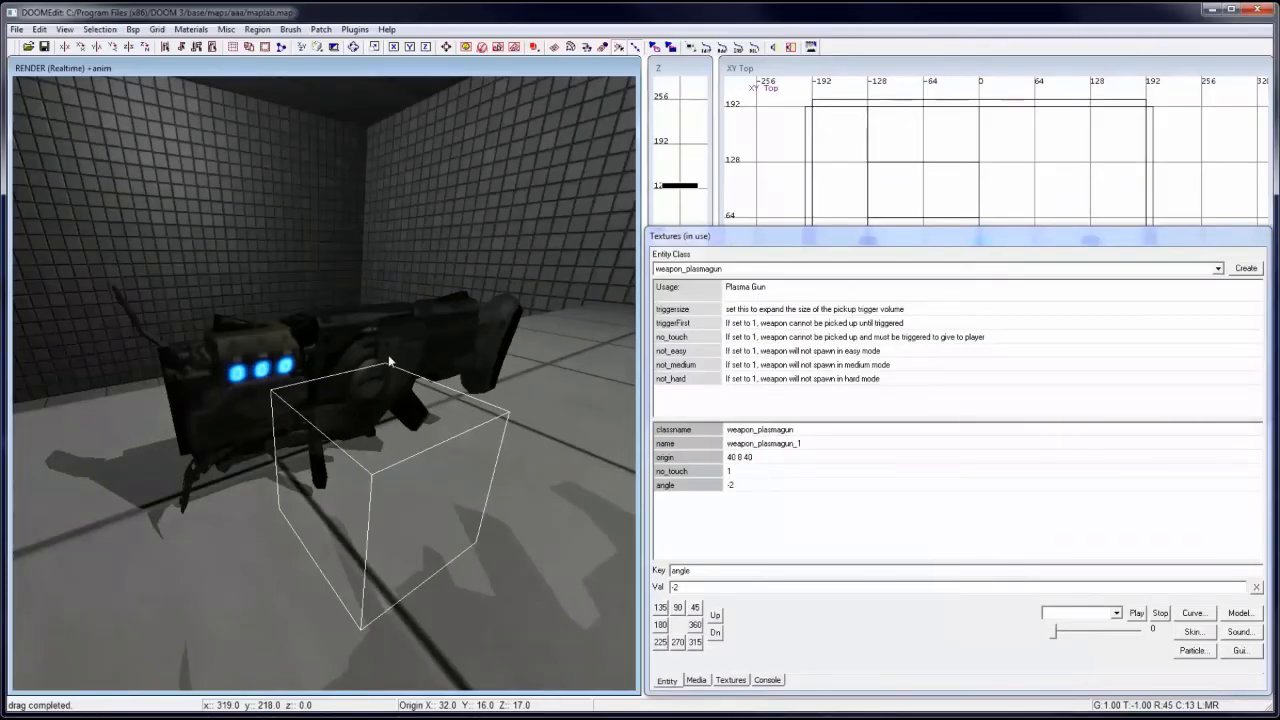
Try to create a weapon_pistol entity while the plasma gun entity is still selected
click(796, 268)
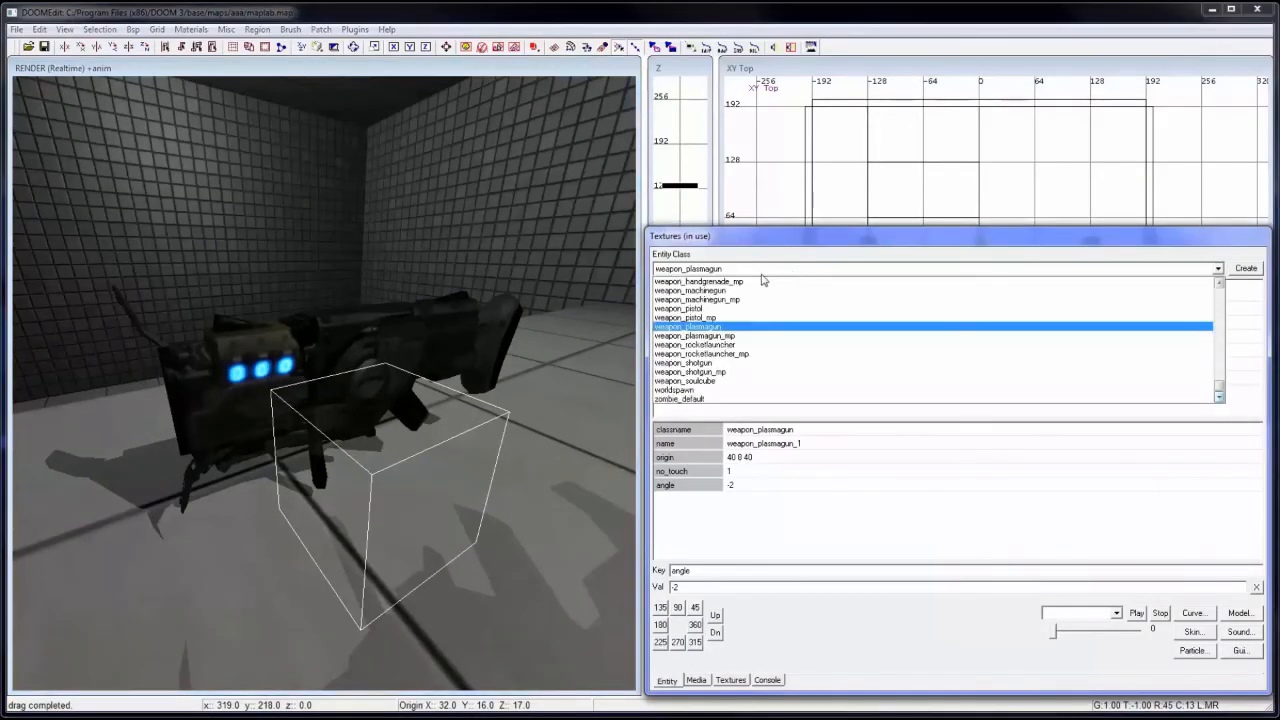
click(713, 311)
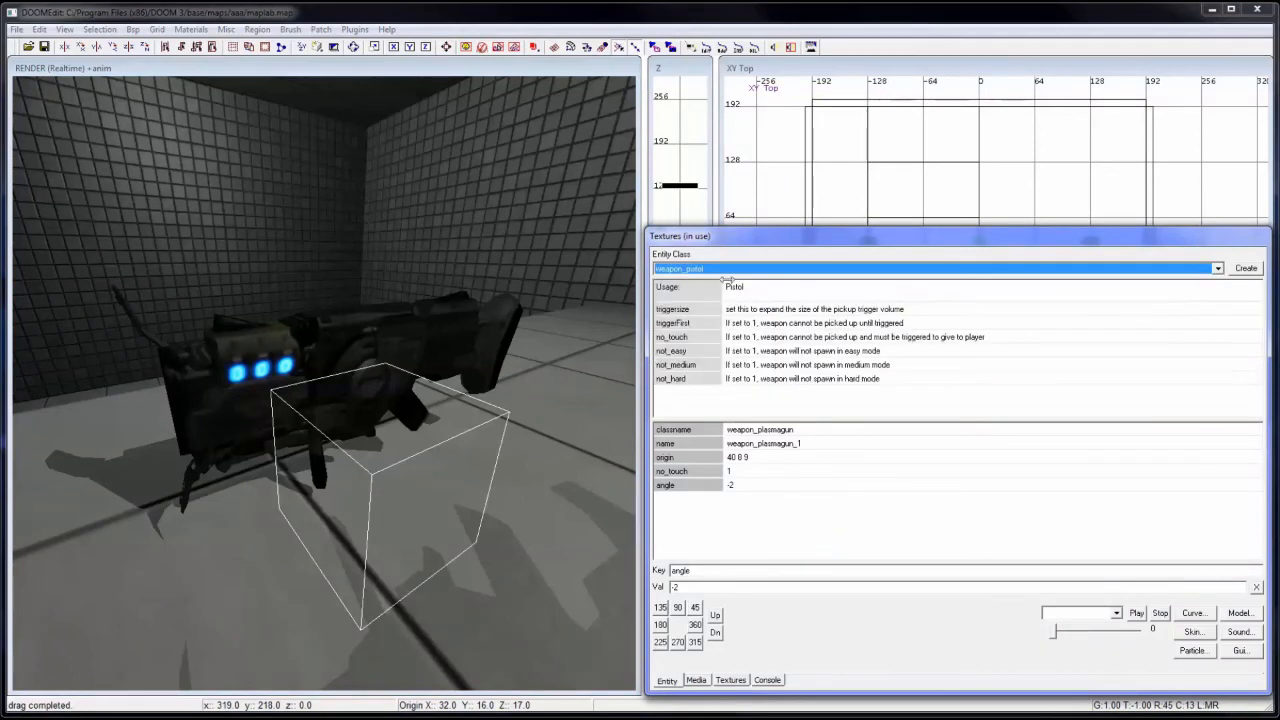
click(1246, 268)
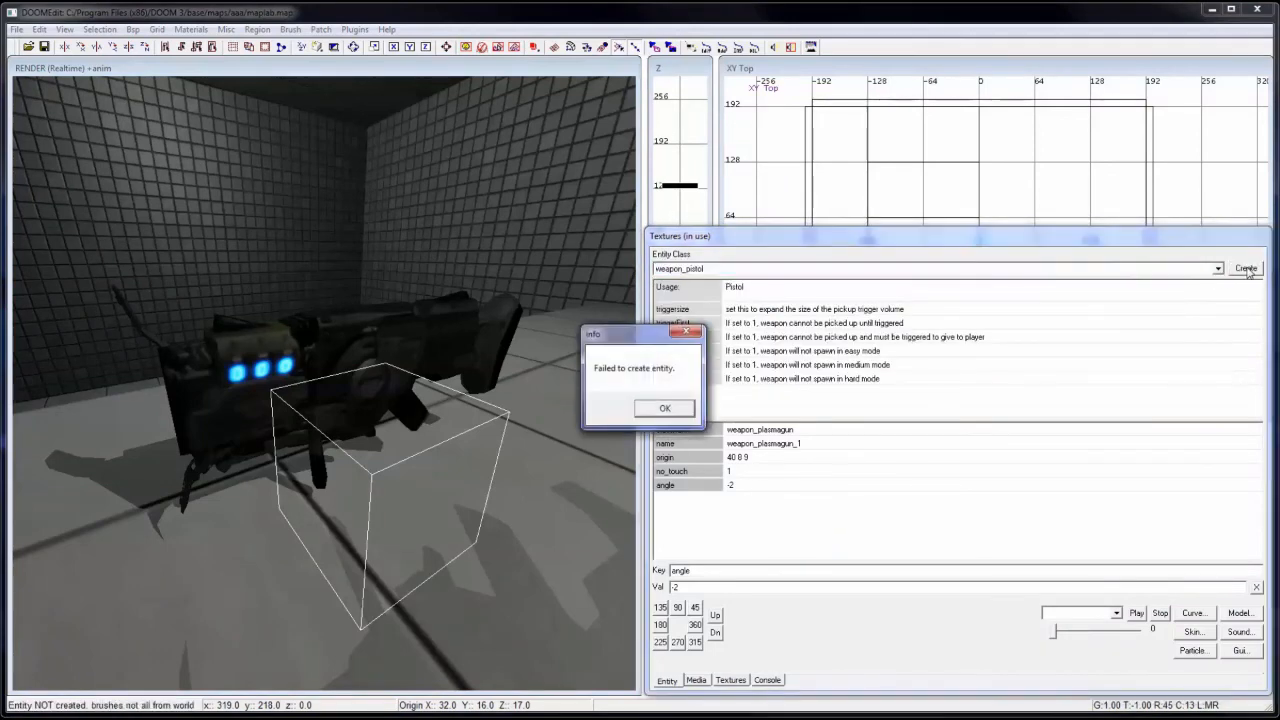
click(664, 408)
Deselect the plasma gun and the 32 by 16 by 16 unit func_static brush above it
key(d)
key(d)
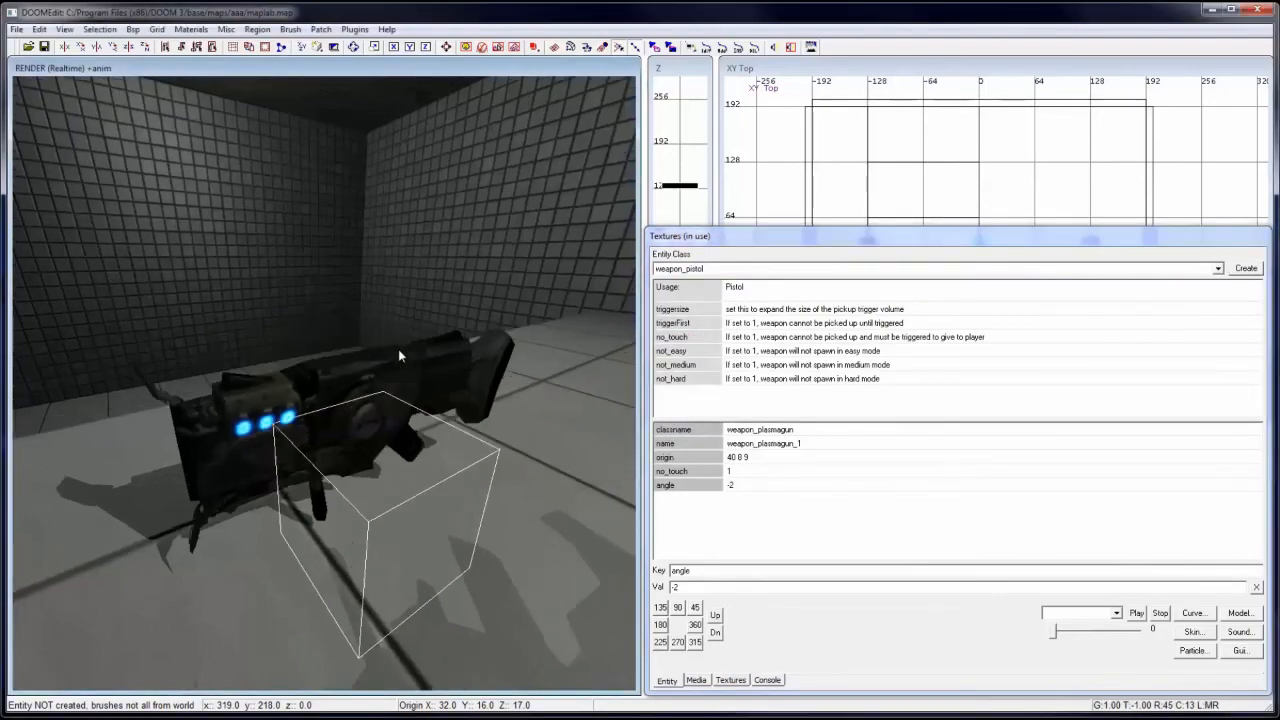
right_drag(398, 350, 373, 362)
key(Escape)
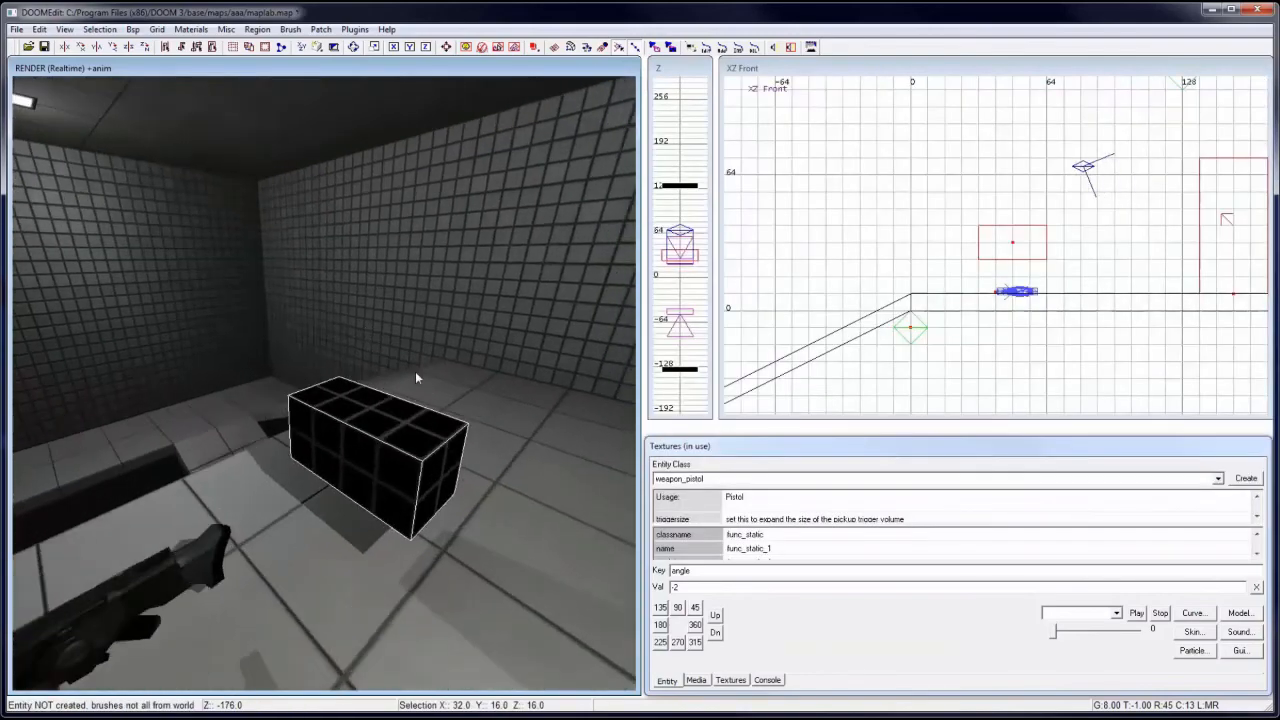
right_drag(415, 371, 333, 420)
key(Down)
key(Escape)
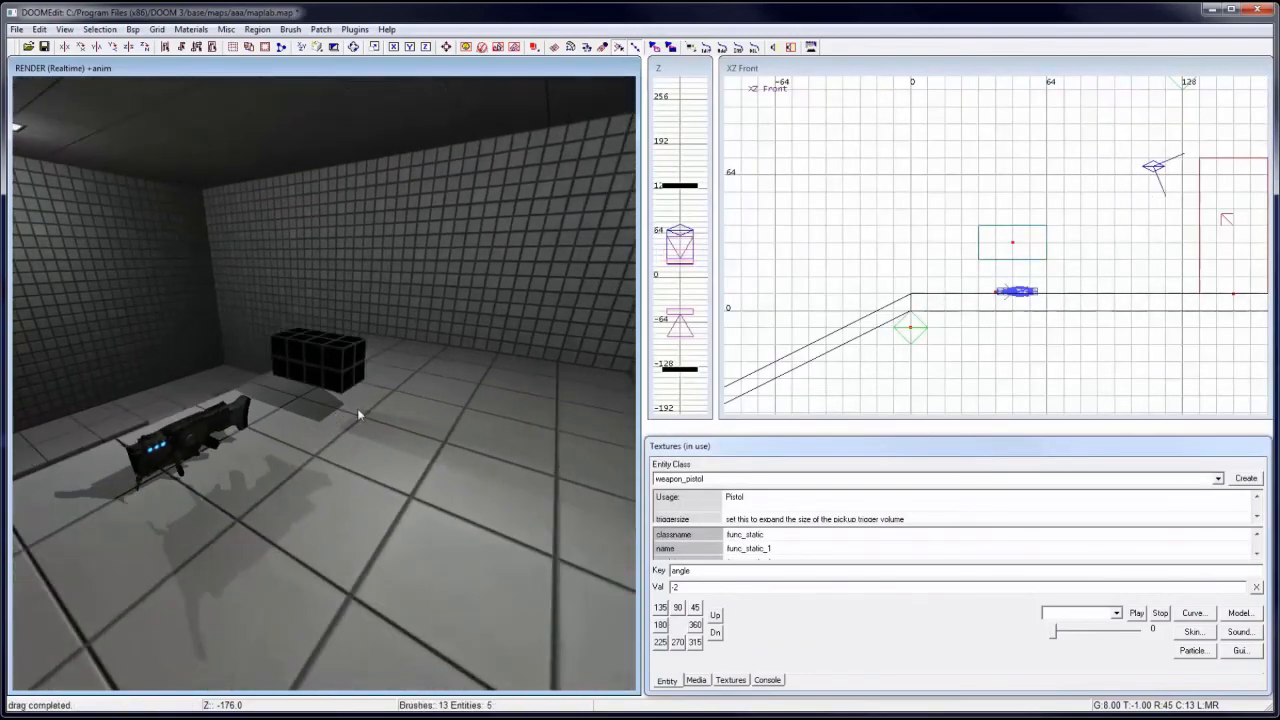
Draw a 16 by 16 by 16 unit brush beside the func_static block, convert it into a weapon_plasmagun entity, and deselect it
drag(1081, 226, 1122, 263)
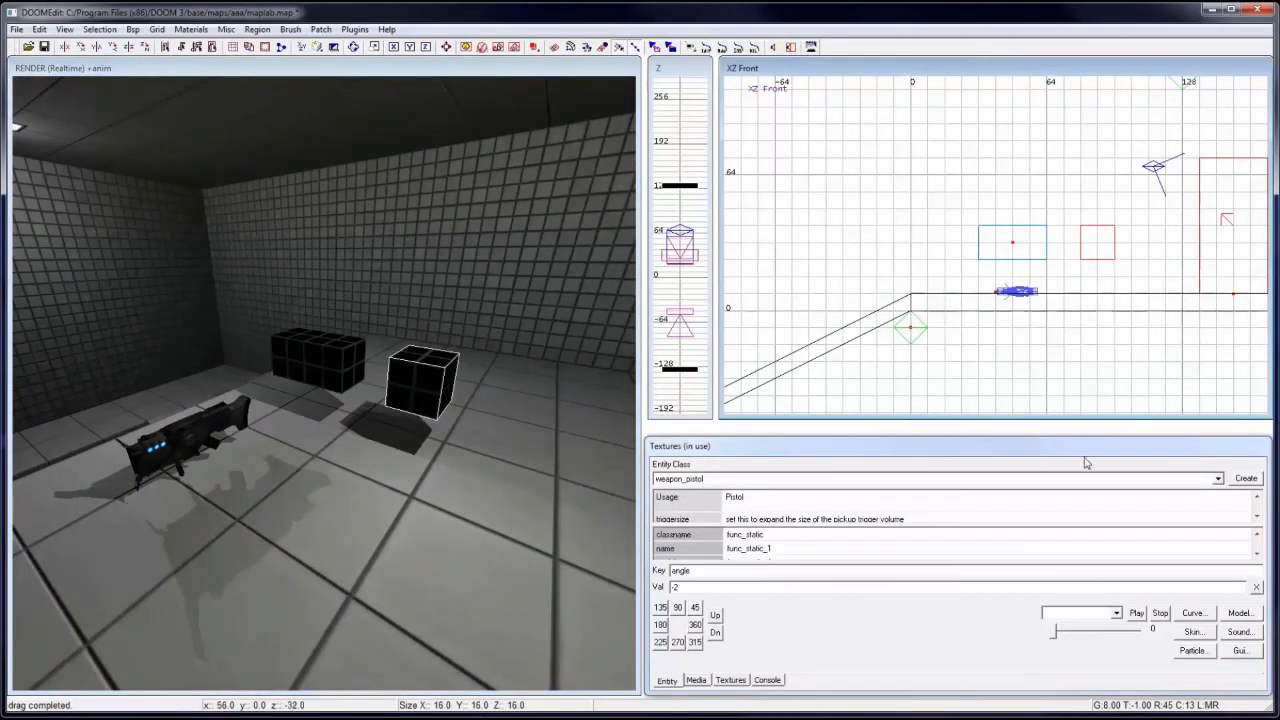
click(1216, 479)
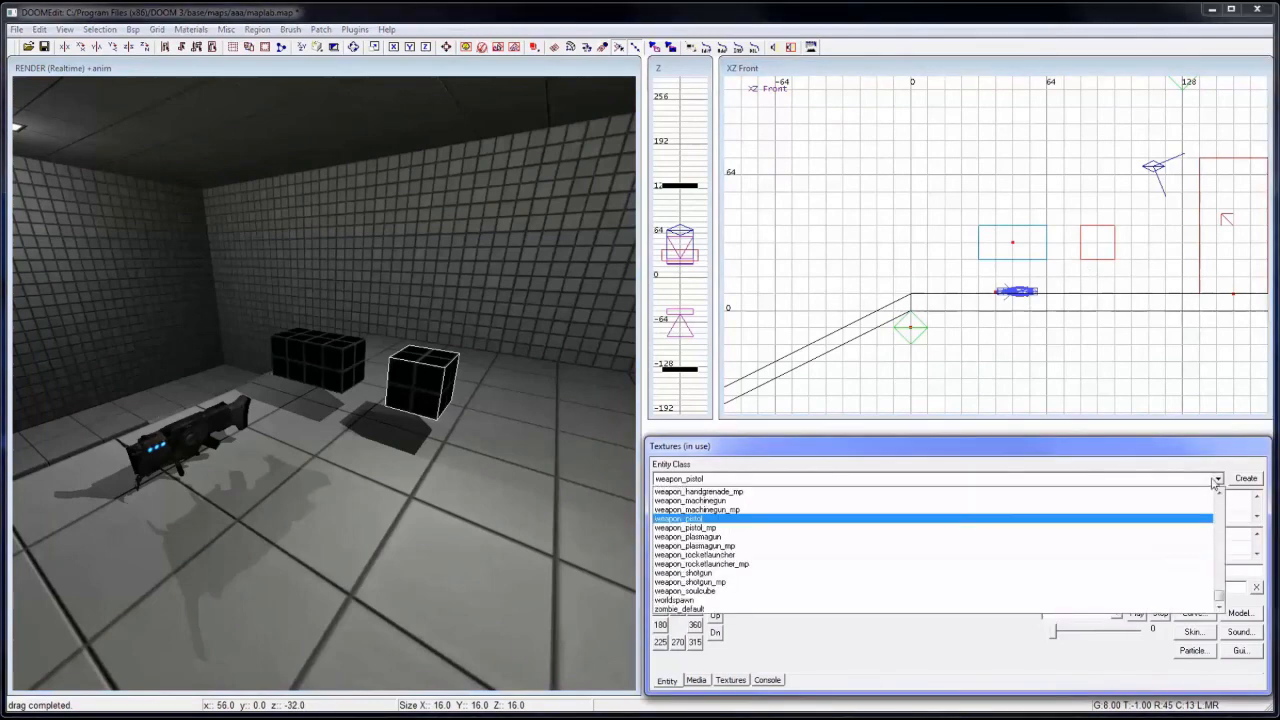
click(698, 539)
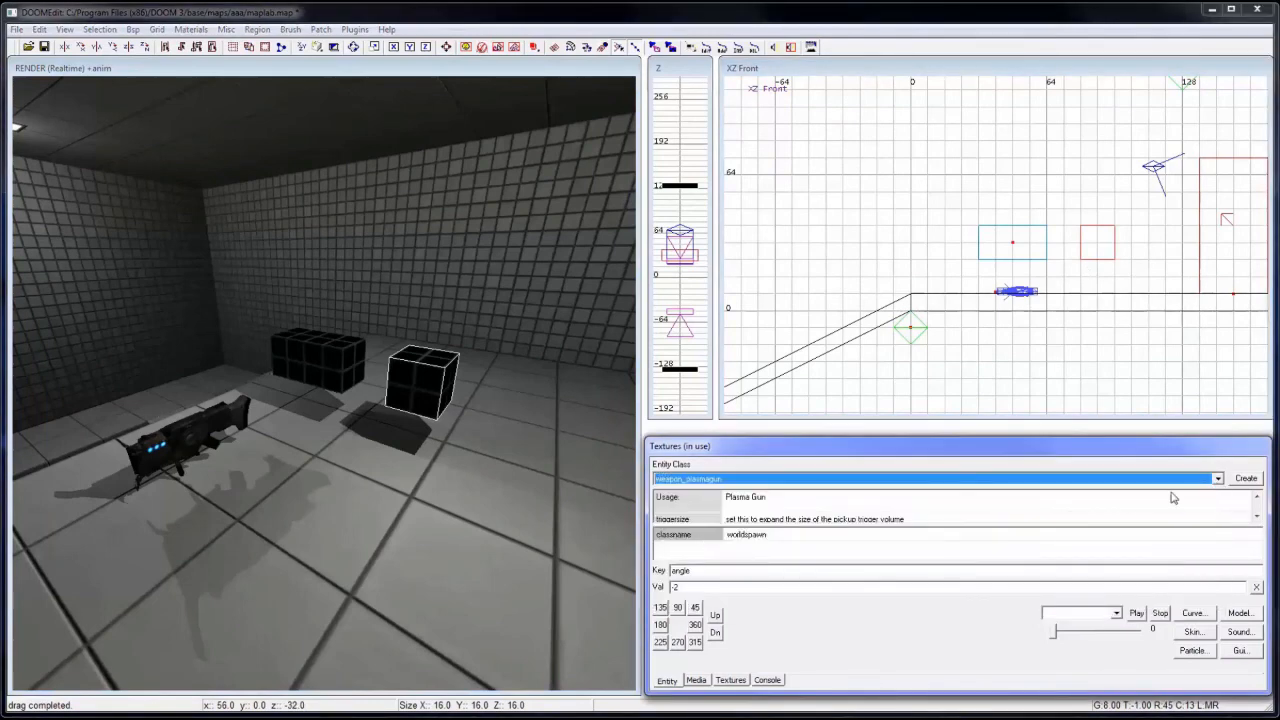
click(1240, 481)
ctrl+right_drag(367, 389, 396, 380)
key(Escape)
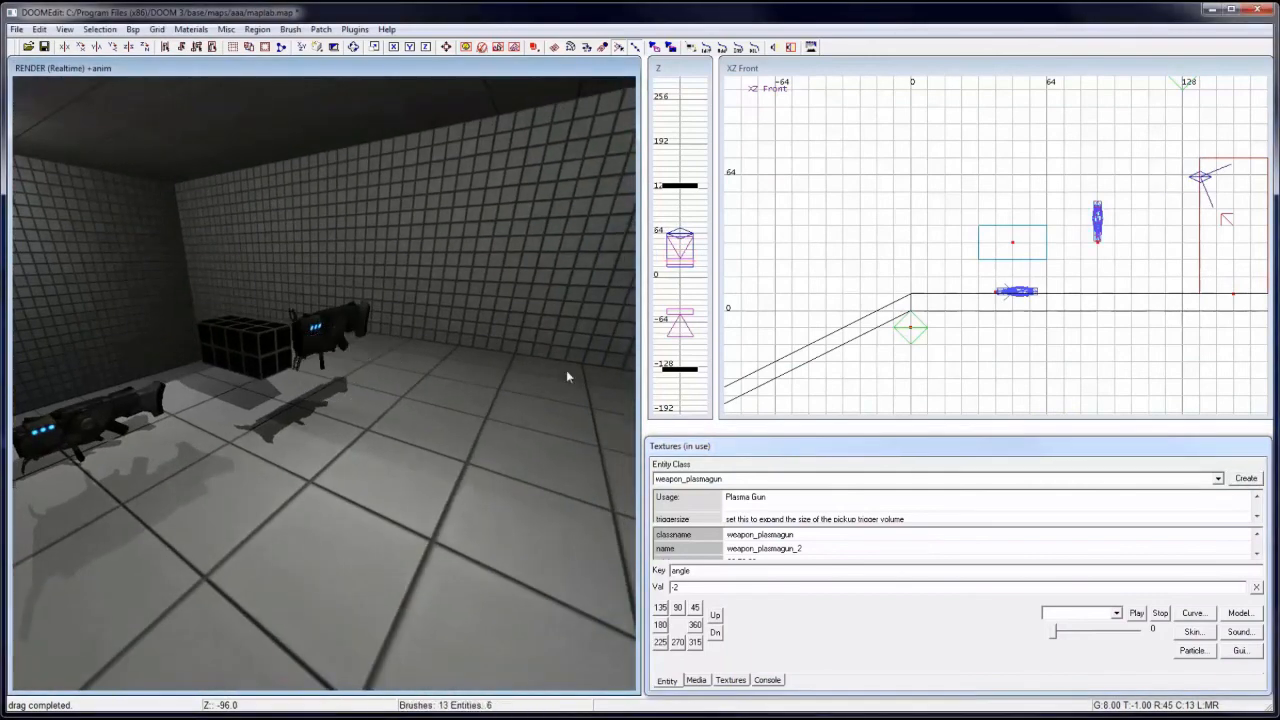
Draw an 8 by 16 by 8 unit brush beside the new plasma gun, convert it into a weapon_pistol entity, and deselect it
drag(1149, 228, 1165, 242)
click(822, 480)
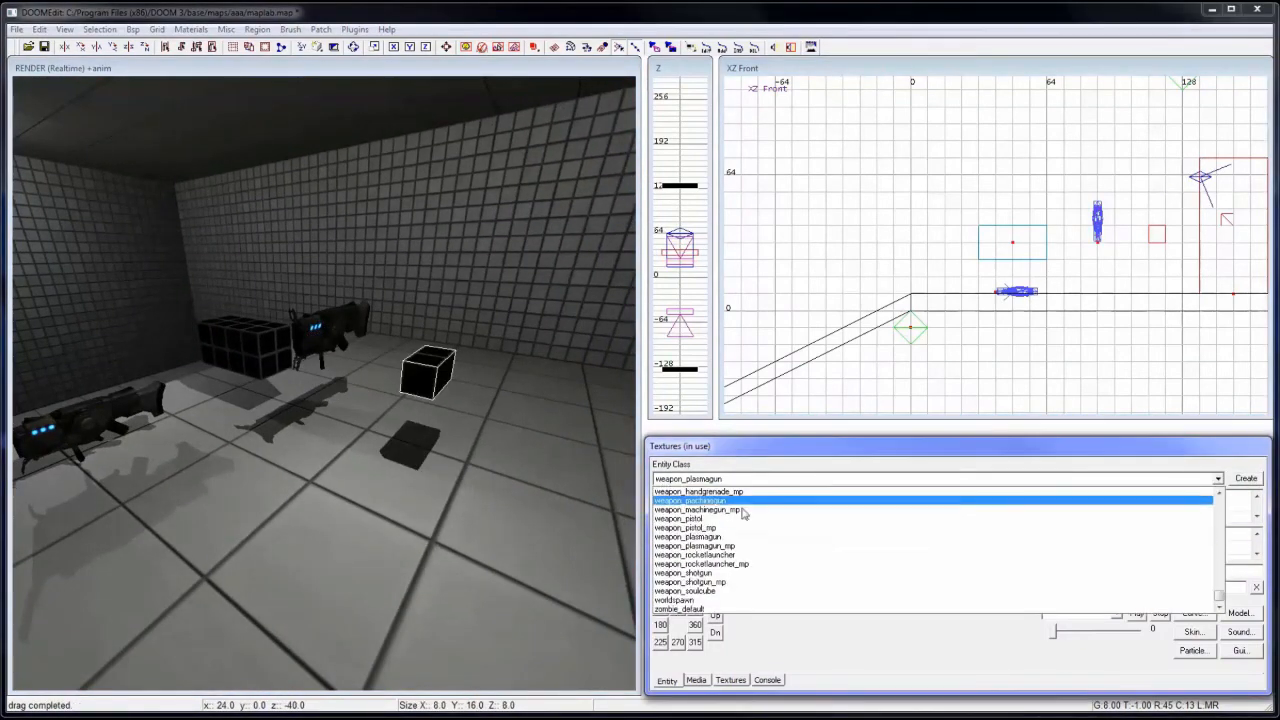
click(984, 517)
click(1245, 482)
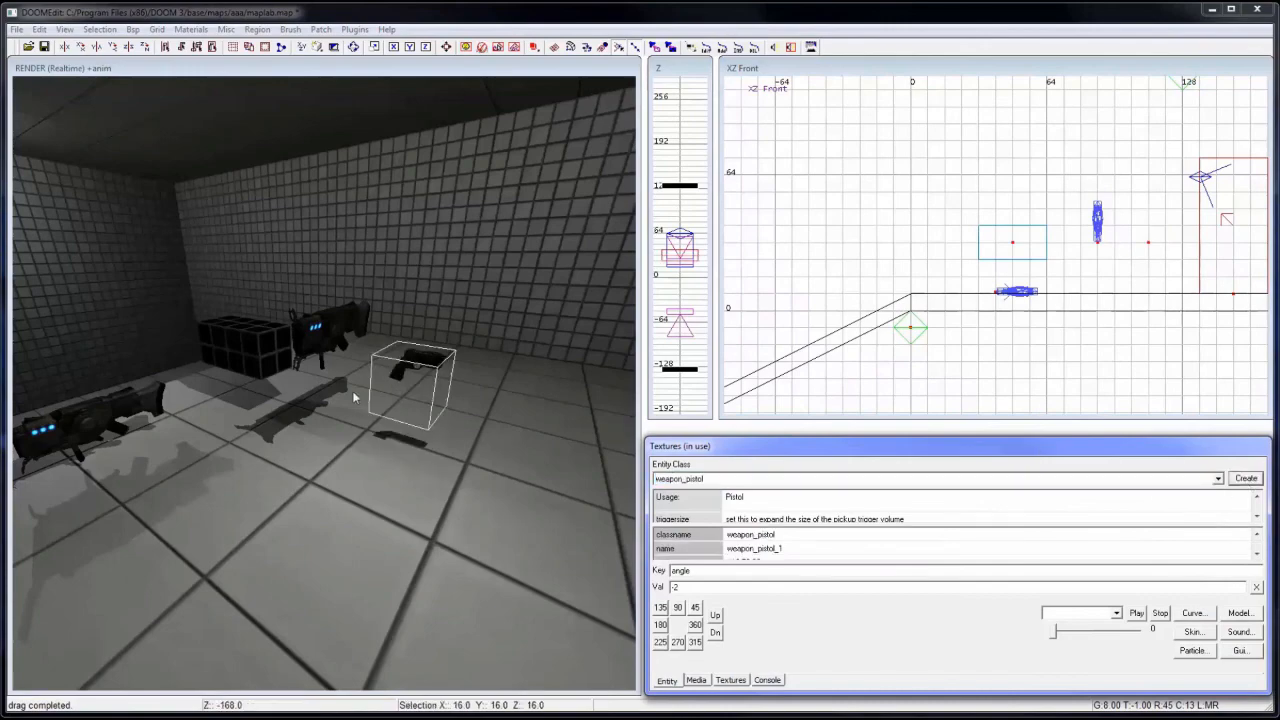
mouse_move(354, 395)
ctrl+right_down()
mouse_move(343, 394)
mouse_move(413, 308)
ctrl+right_up()
key(Escape)
Select the tiled wall behind the weapons and enlarge the entity inspector to show the full worldspawn key descriptions, then deselect the wall
shift+click(414, 306)
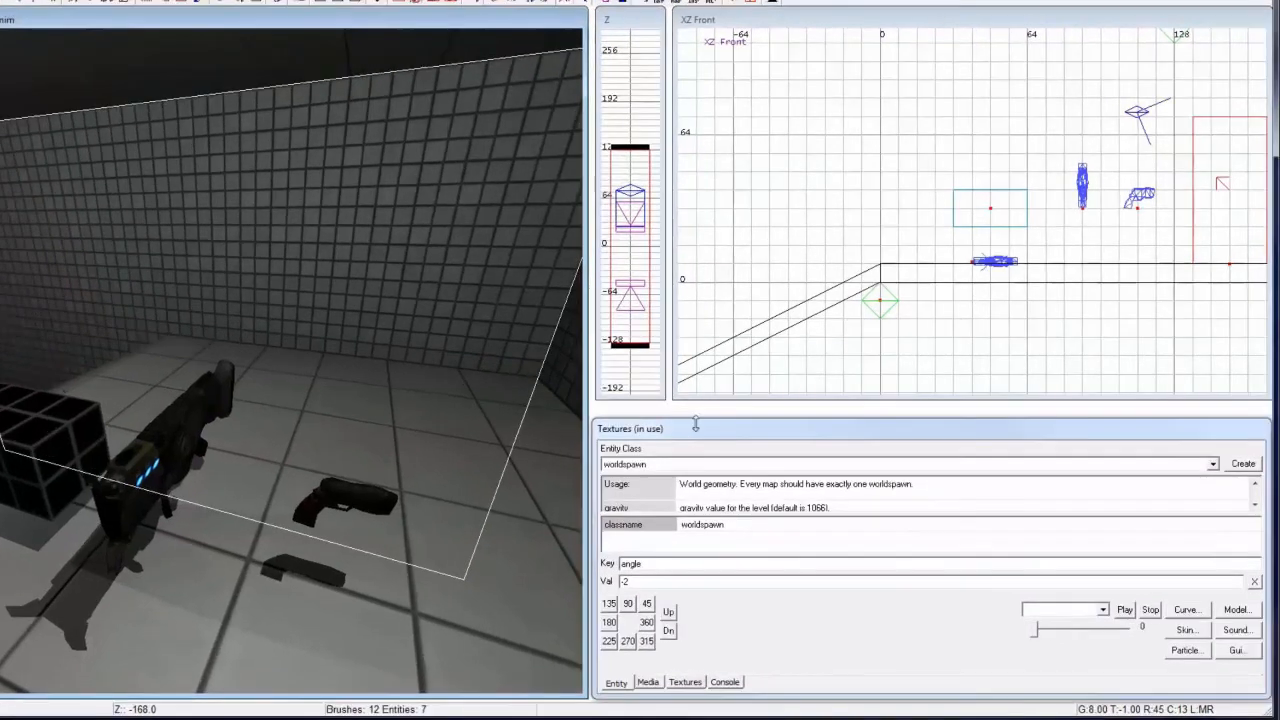
drag(741, 439, 733, 216)
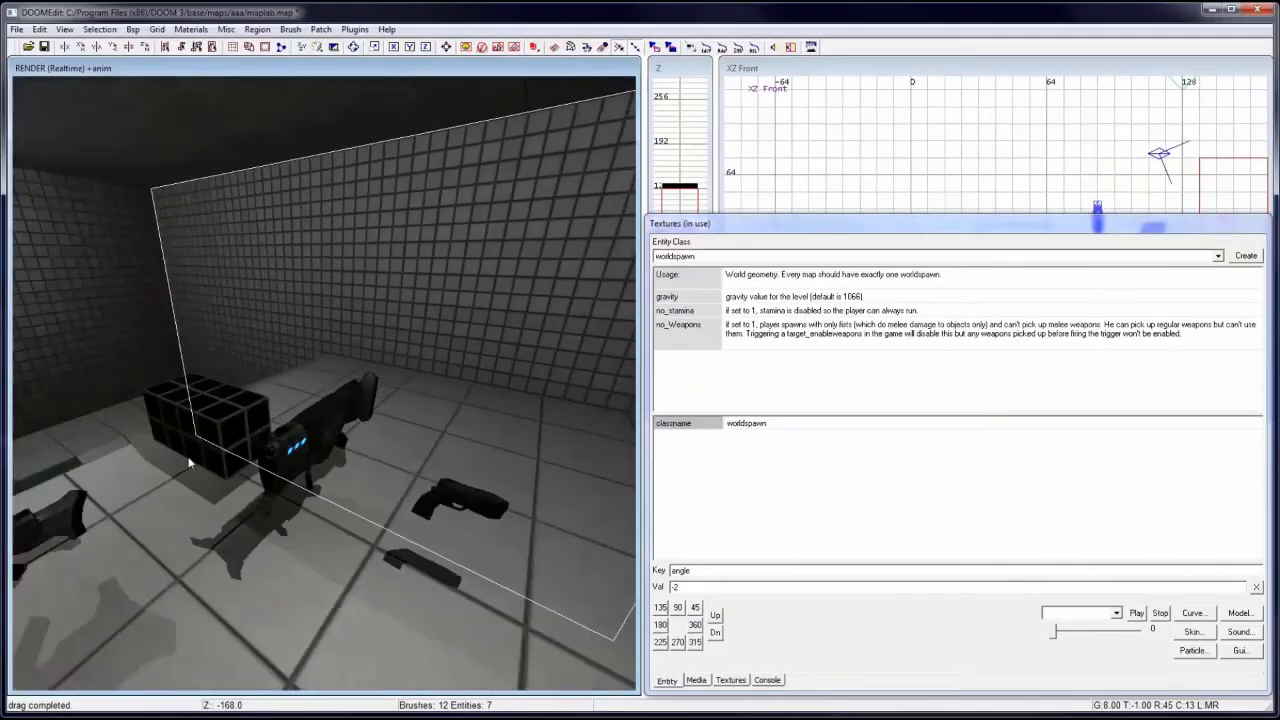
right_drag(300, 400, 331, 385)
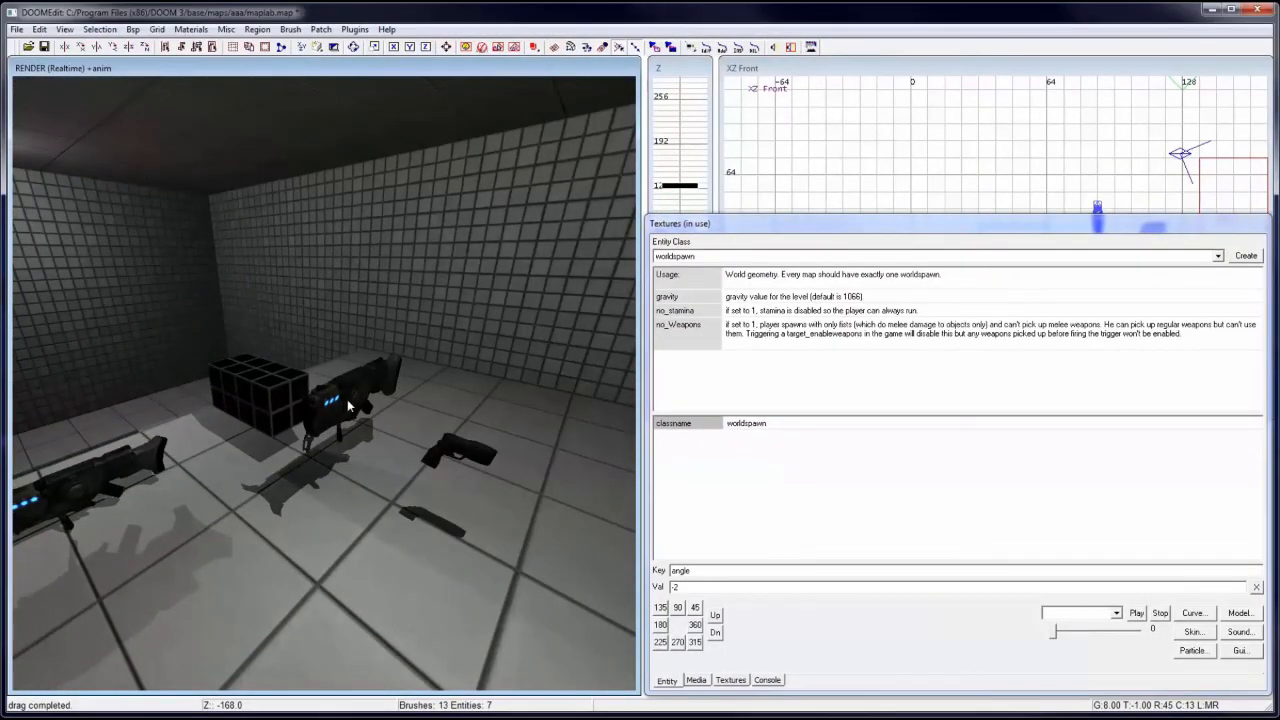
Examine the available keys and descriptions of the raised plasma gun entity and of the ceiling light entity
shift+click(360, 395)
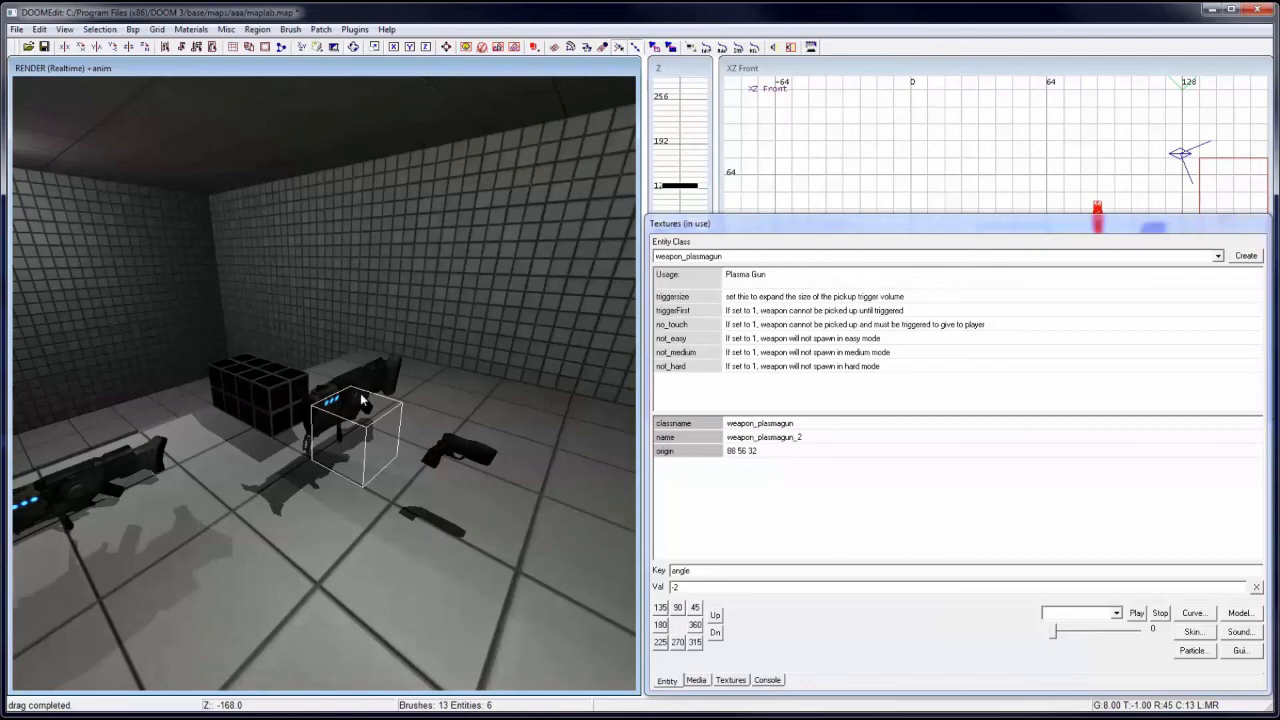
right_drag(360, 393, 220, 311)
shift+click(226, 190)
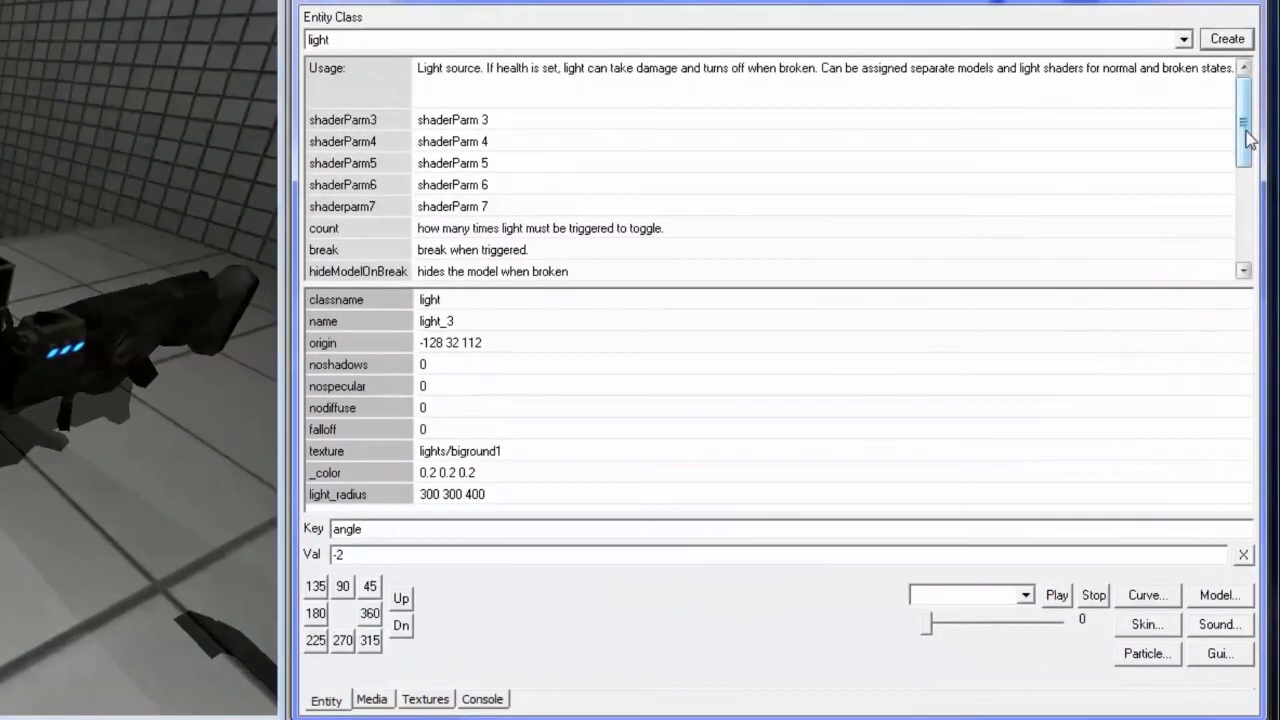
drag(1257, 313, 1263, 328)
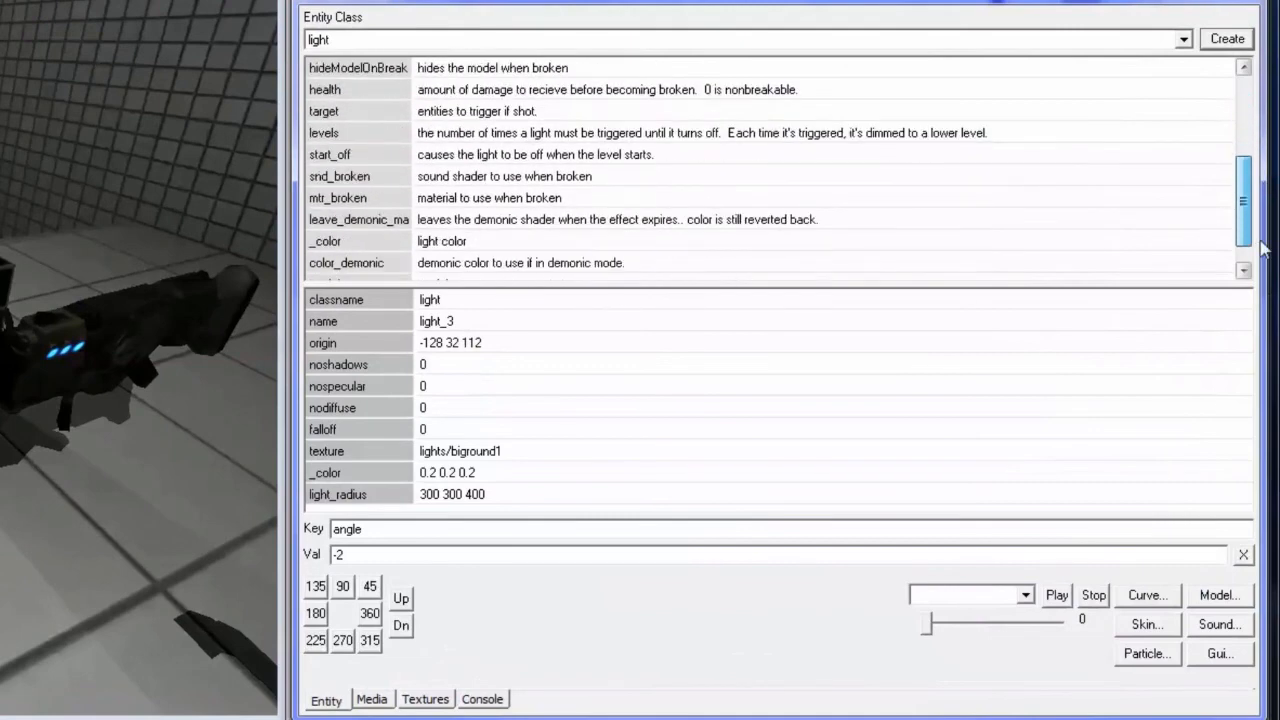